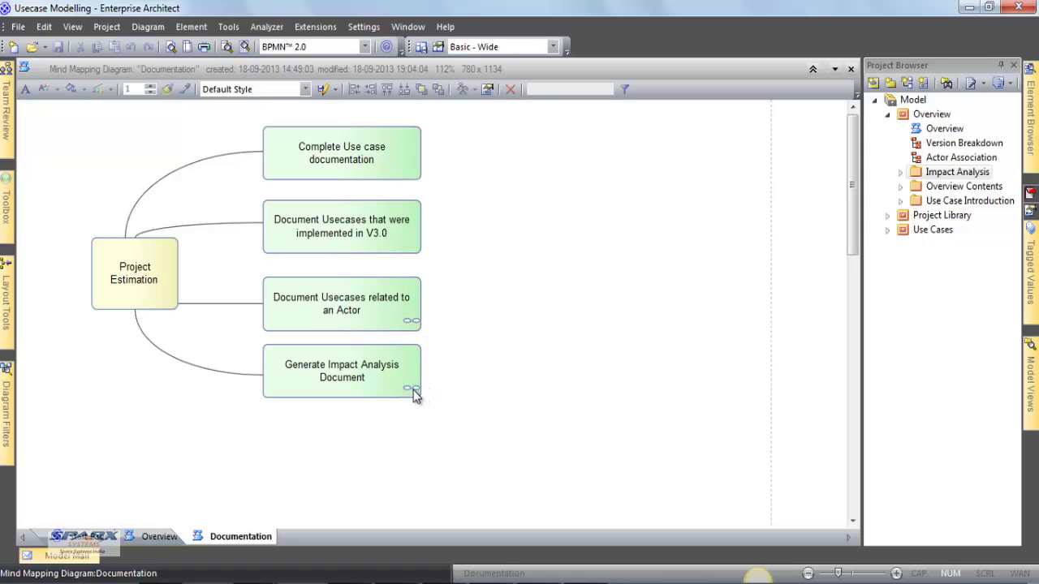
Step: Open the diagram linked to the "Use Cases in Enterprise Architect" topic and view the Use Case Element's general properties
left_click(393, 382)
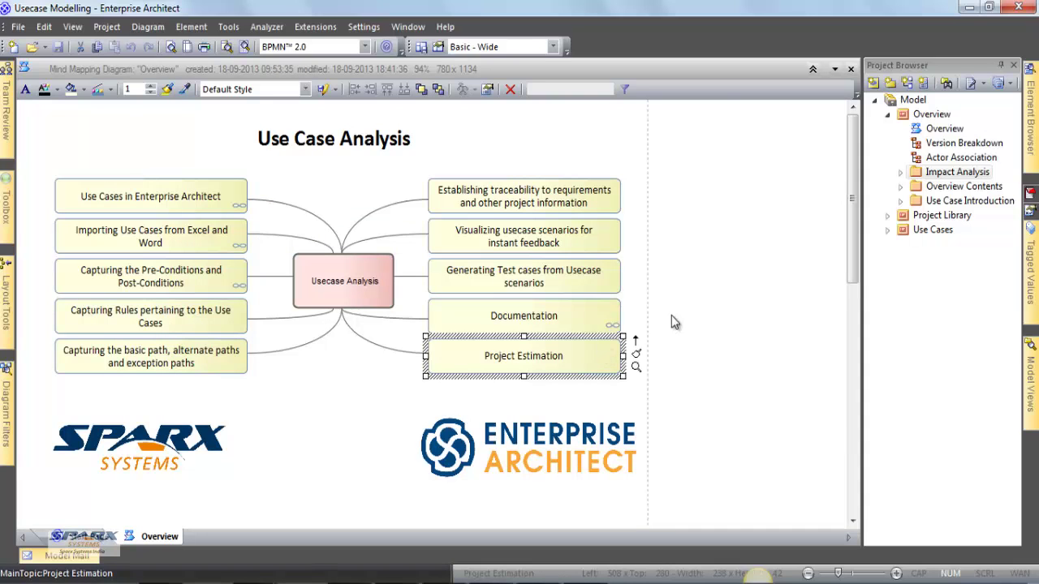
left_click(719, 295)
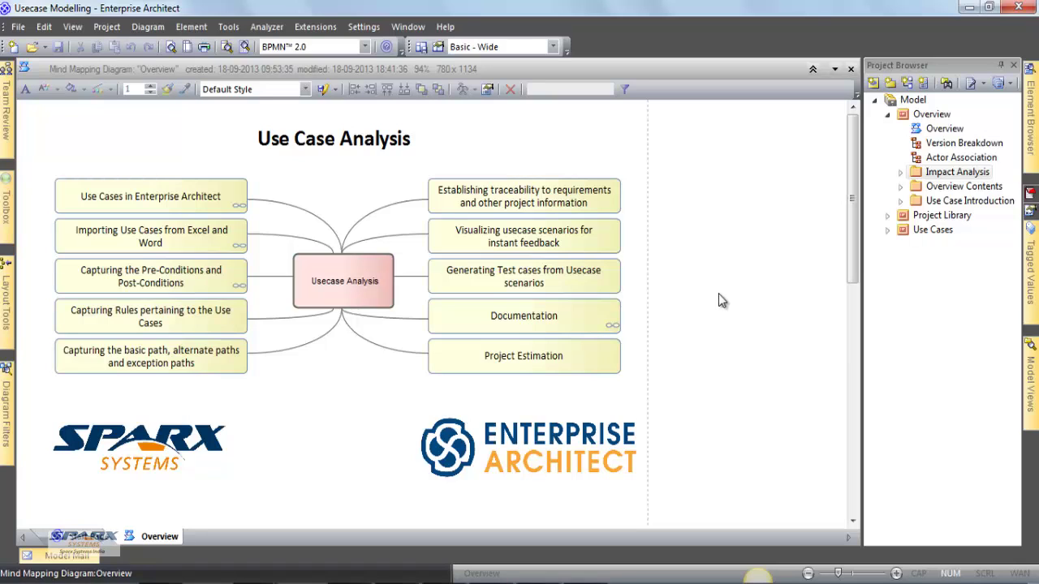
double_click(221, 209)
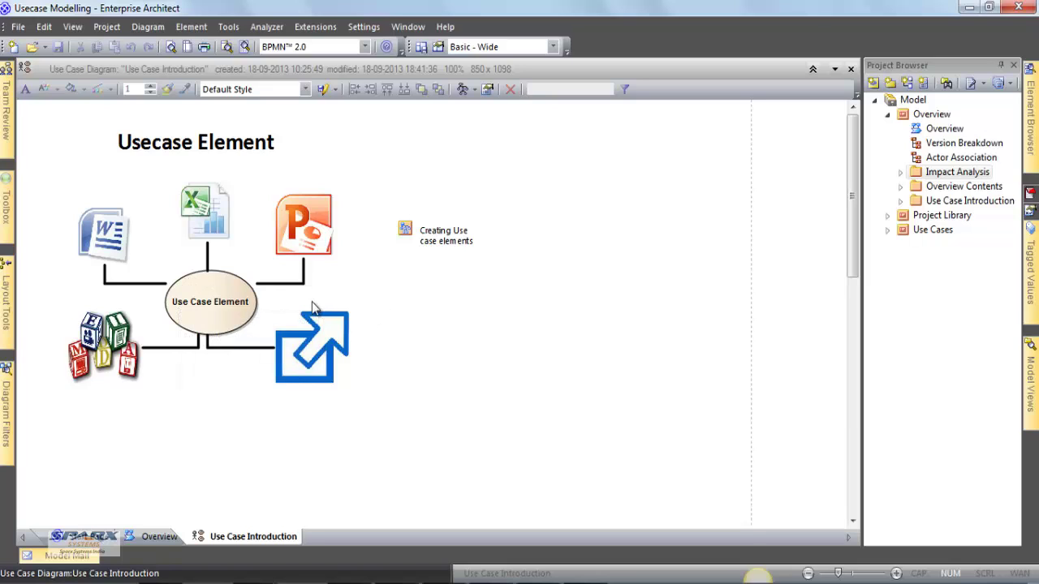
left_click(235, 302)
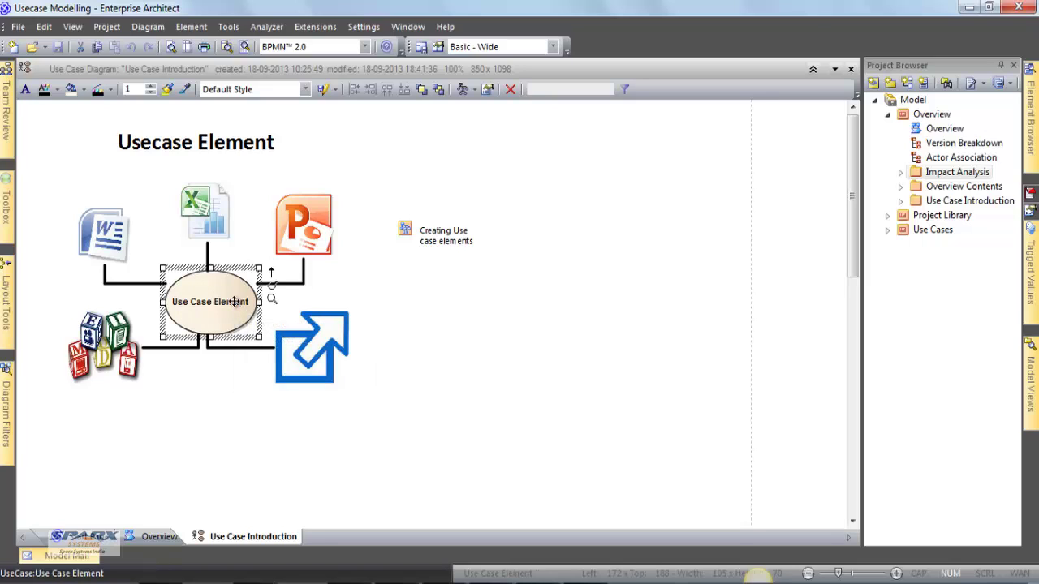
double_click(235, 302)
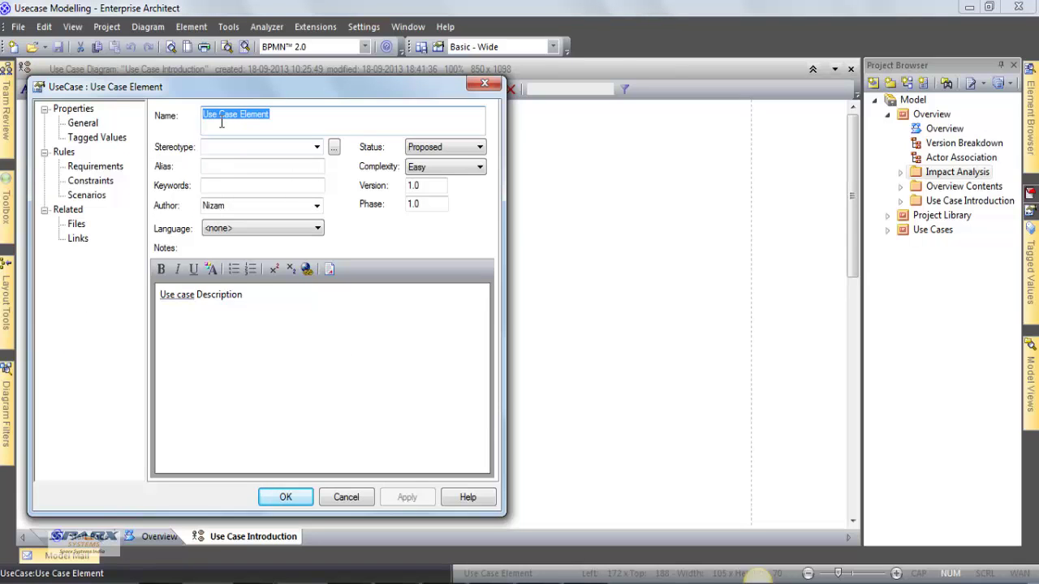
left_click(97, 127)
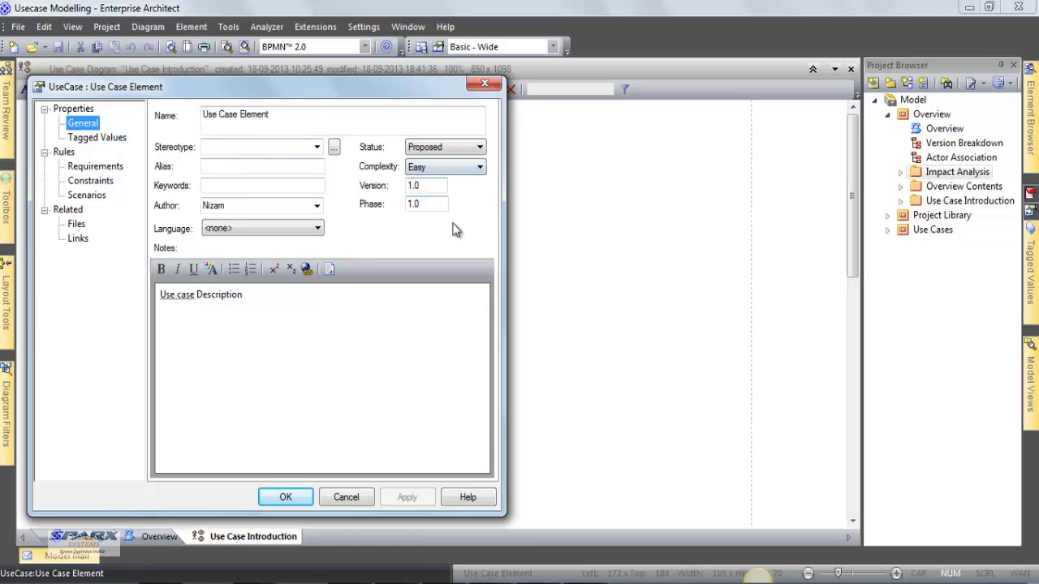
Step: Review the Use Case Element's tagged values and the options offered for Client Sign-off Required and Project Name
key("Down")
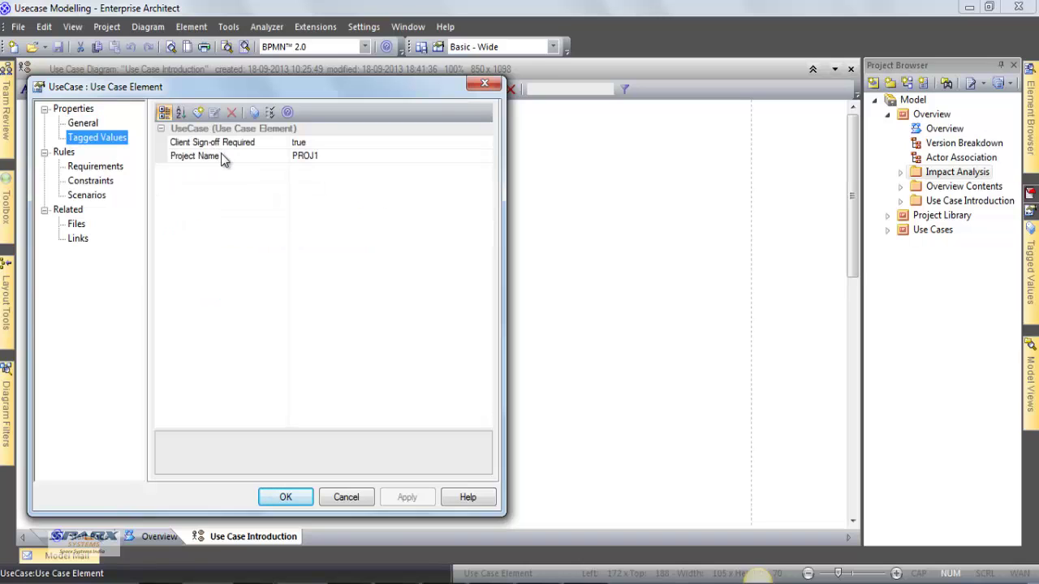
left_click(266, 217)
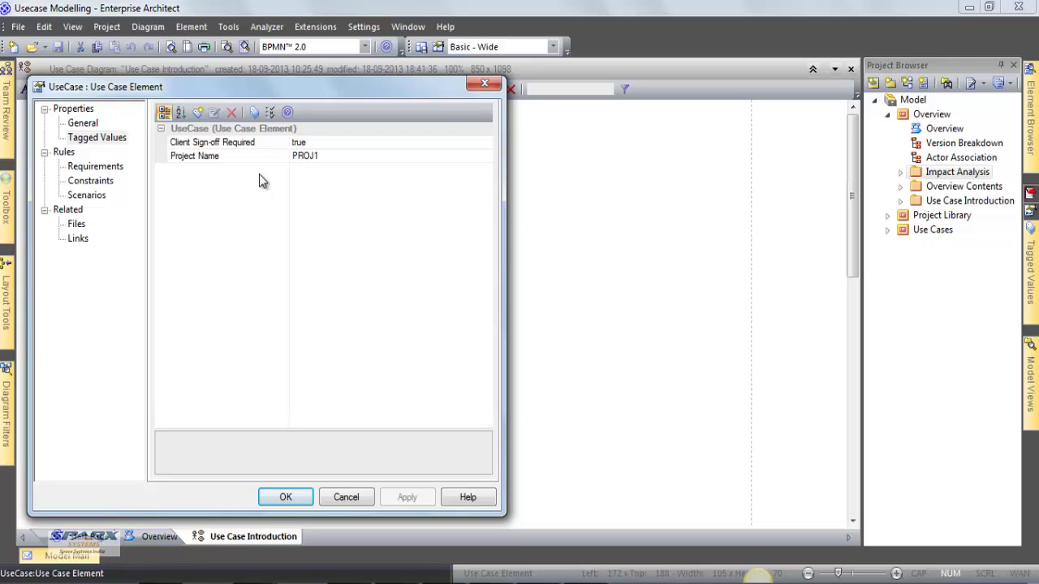
left_click(253, 147)
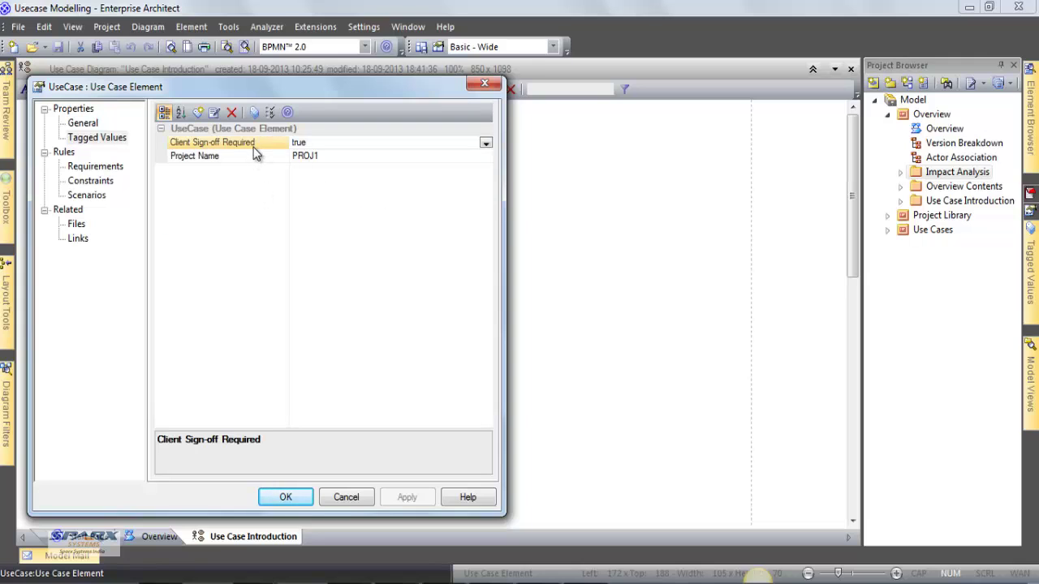
left_click(241, 161)
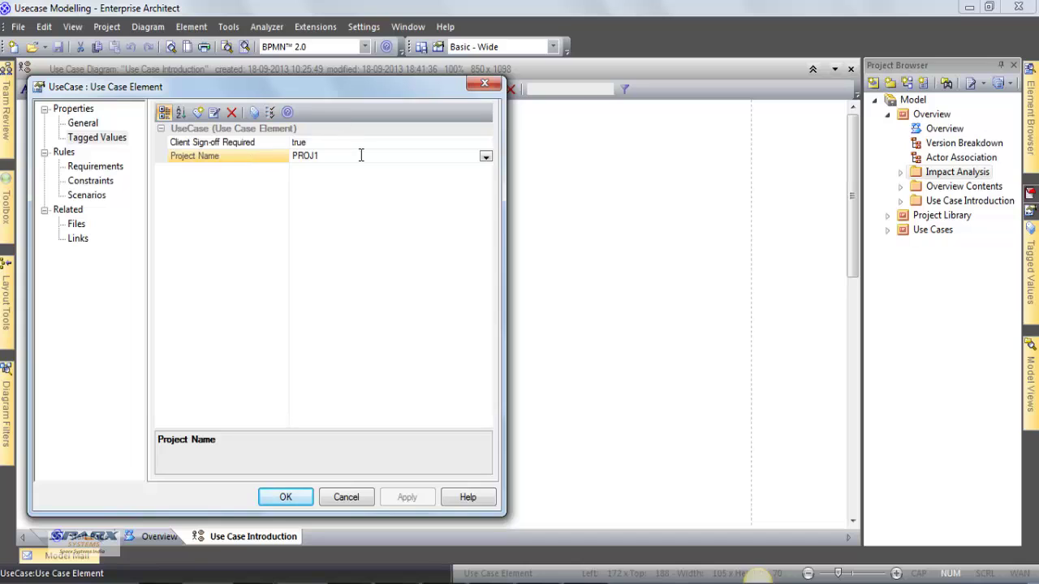
left_click(485, 144)
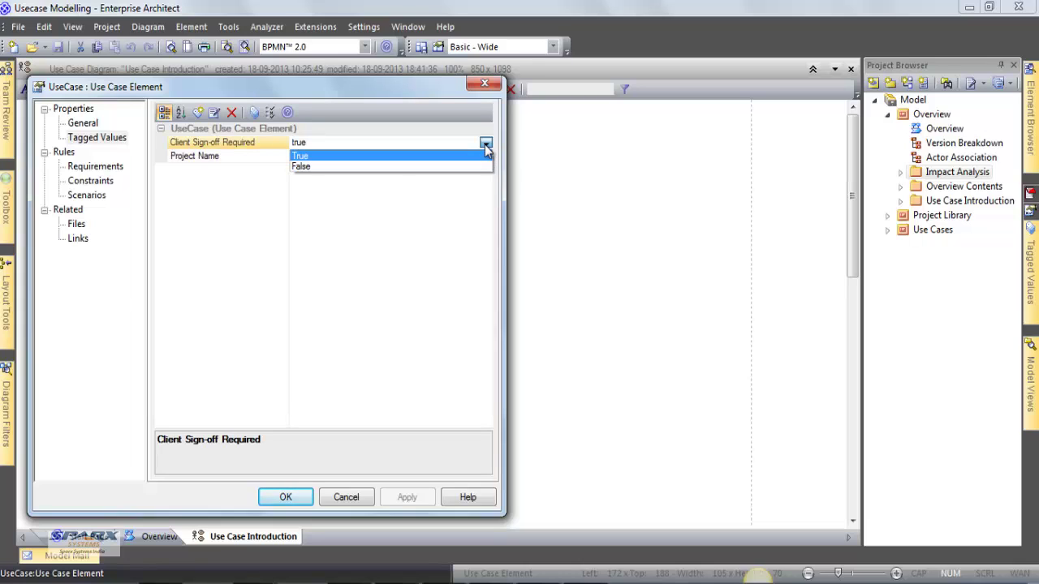
left_click(486, 146)
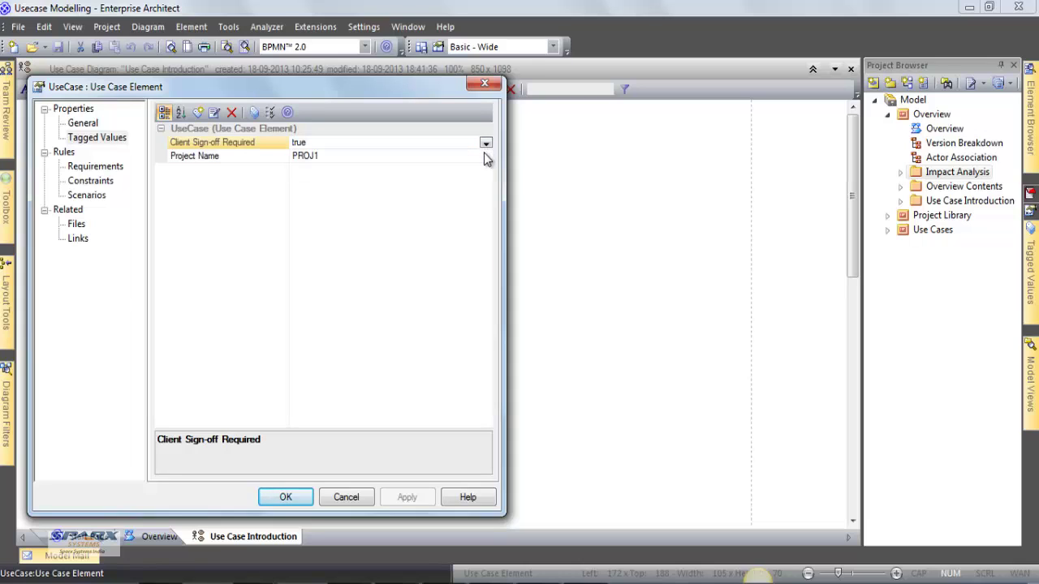
left_click(484, 158)
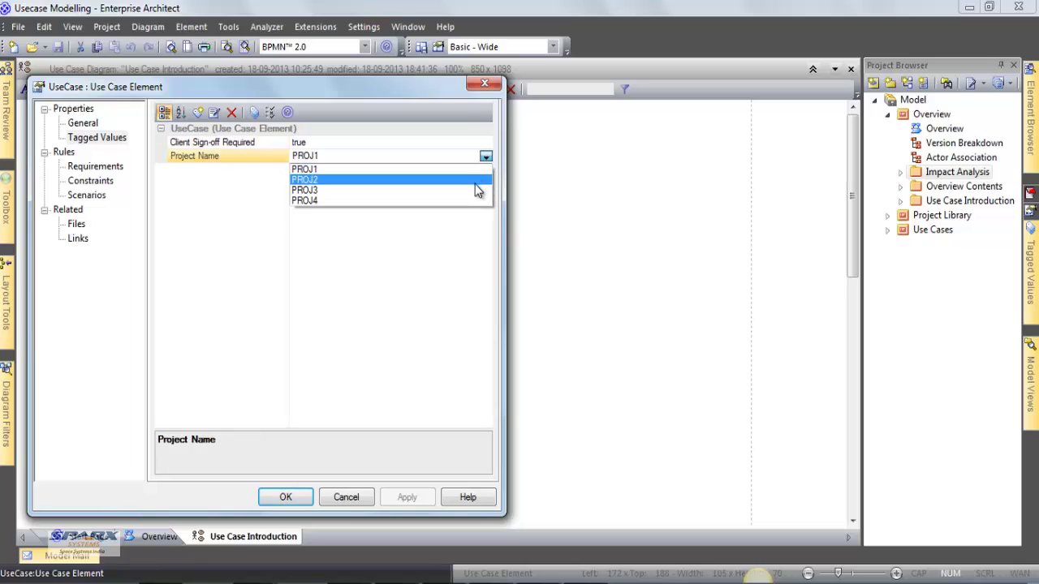
left_click(480, 258)
Step: Inspect the "Internal Rules related to Usecases" requirement and the requirement types available for it
left_click(65, 153)
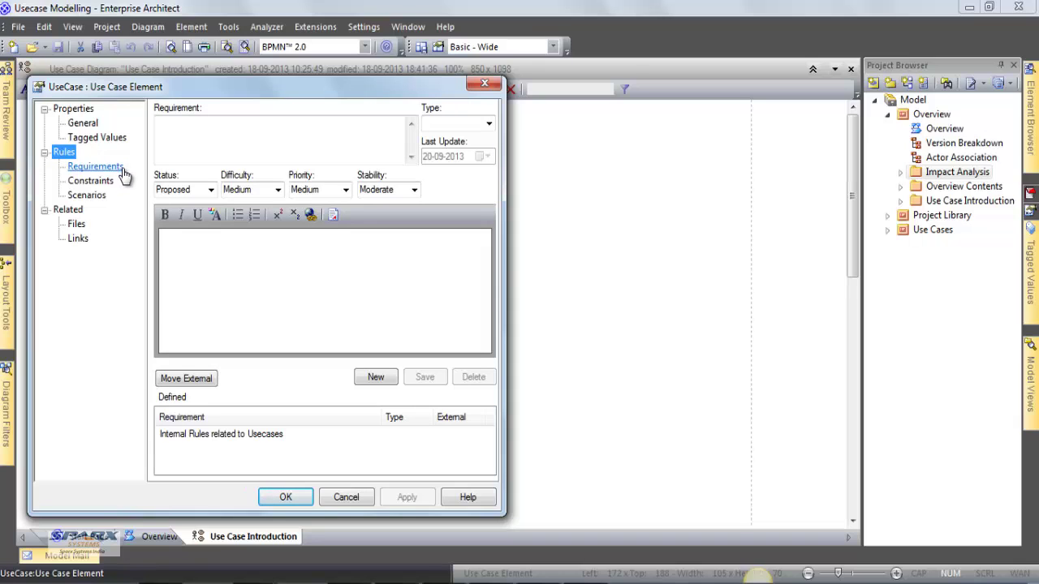
left_click(122, 172)
left_click(253, 438)
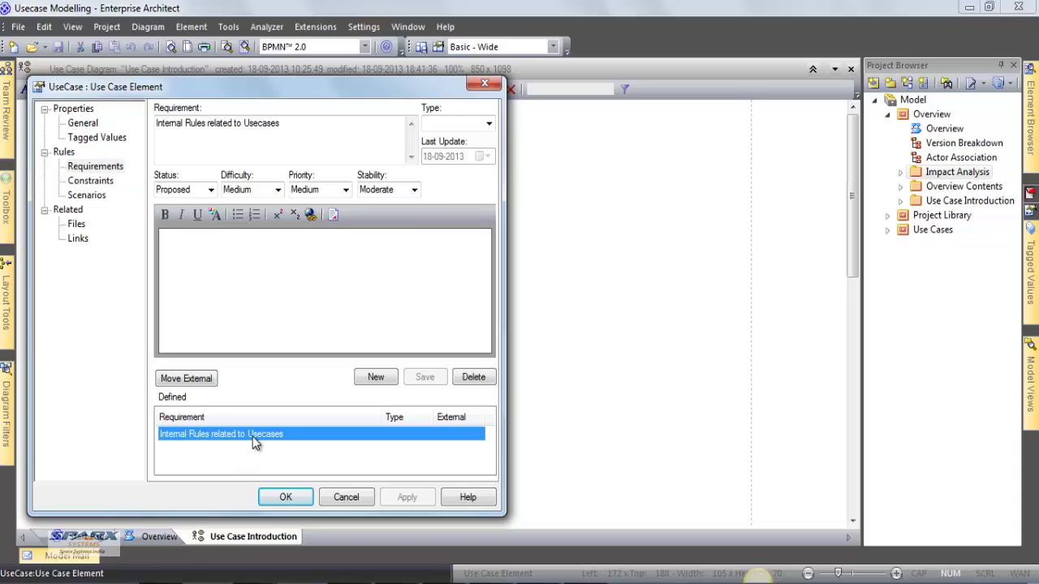
left_click(489, 124)
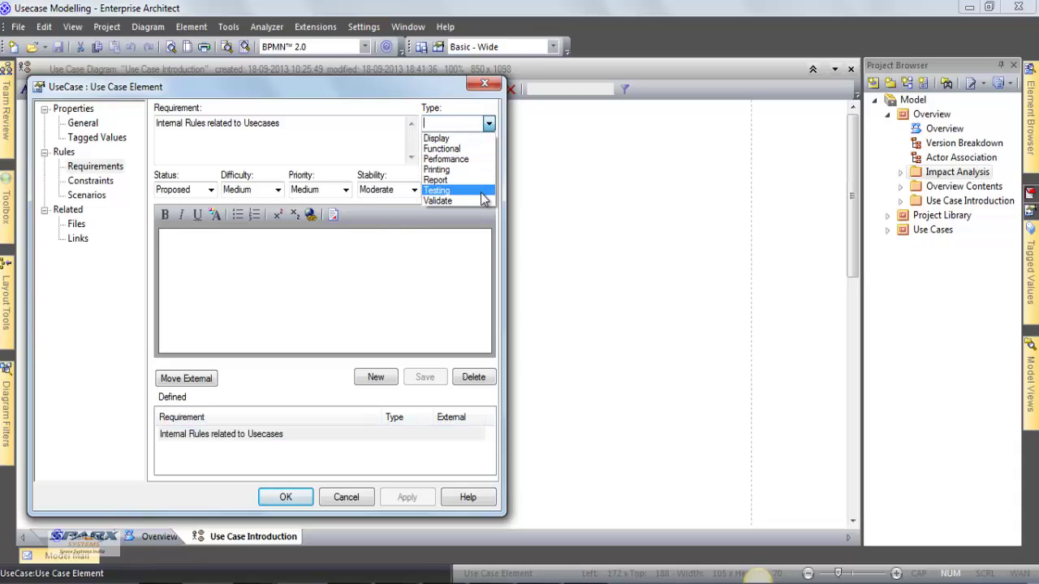
left_click(322, 147)
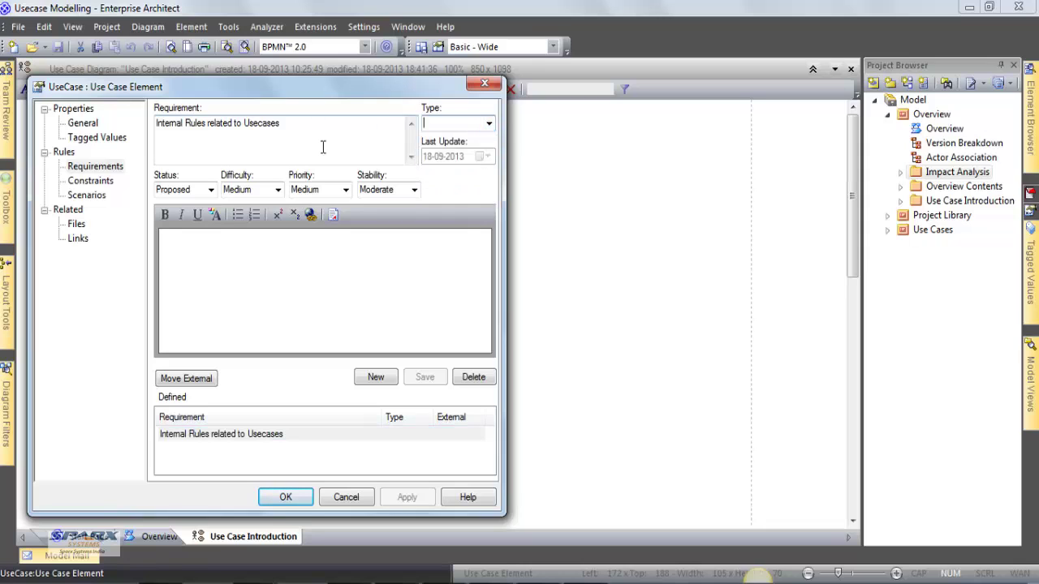
Step: Inspect the "Pre-conditions and post-conditions related to usecases" constraint and its available types, then save it as a Pre-condition
left_click(90, 181)
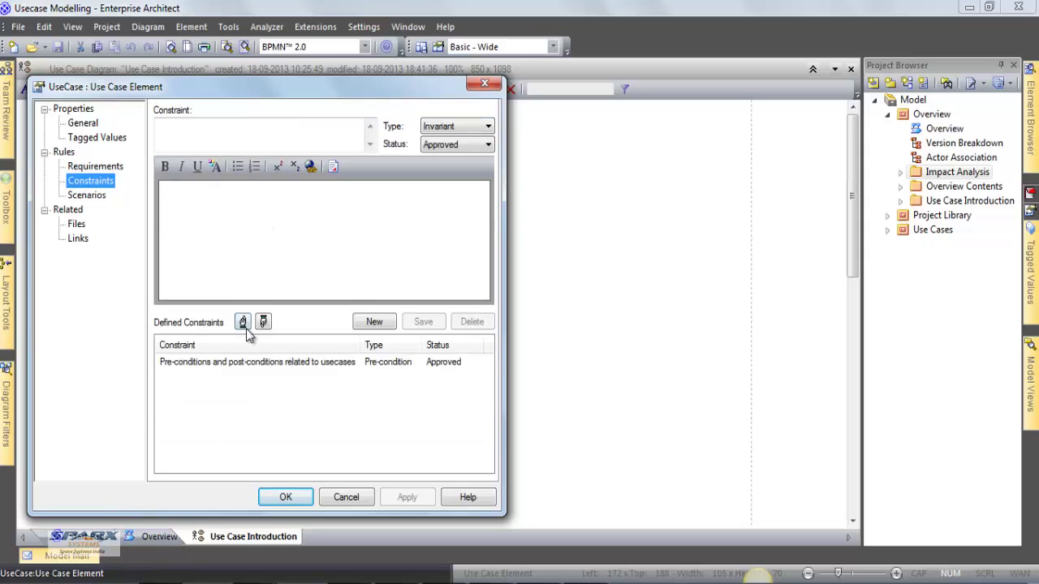
left_click(249, 363)
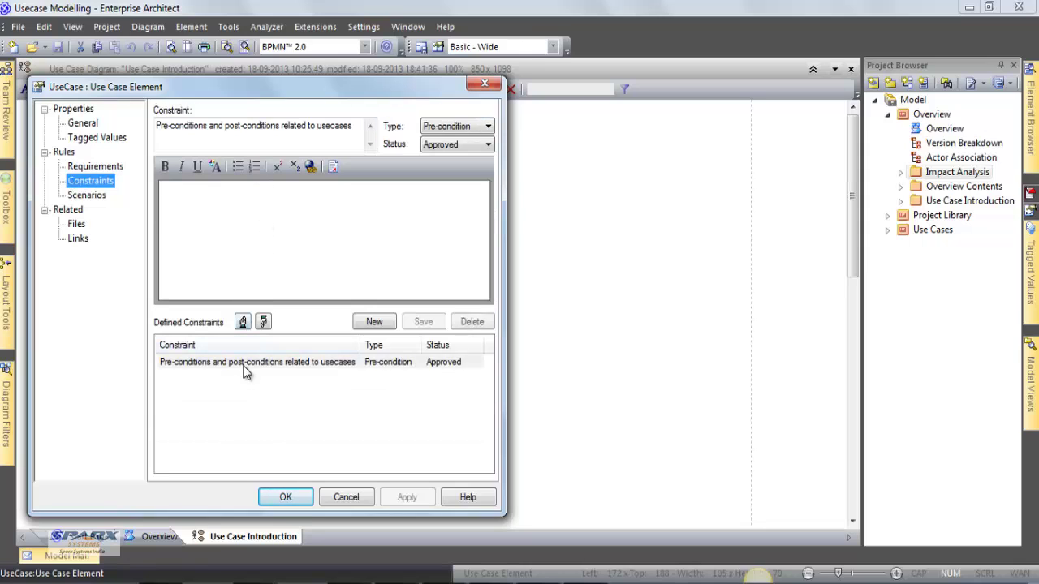
left_click(486, 127)
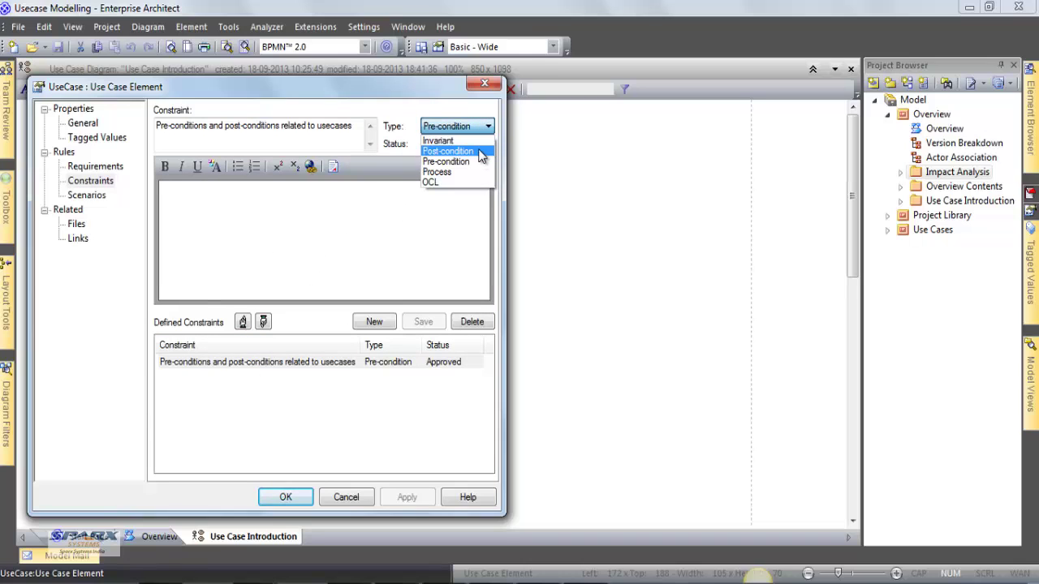
left_click(318, 252)
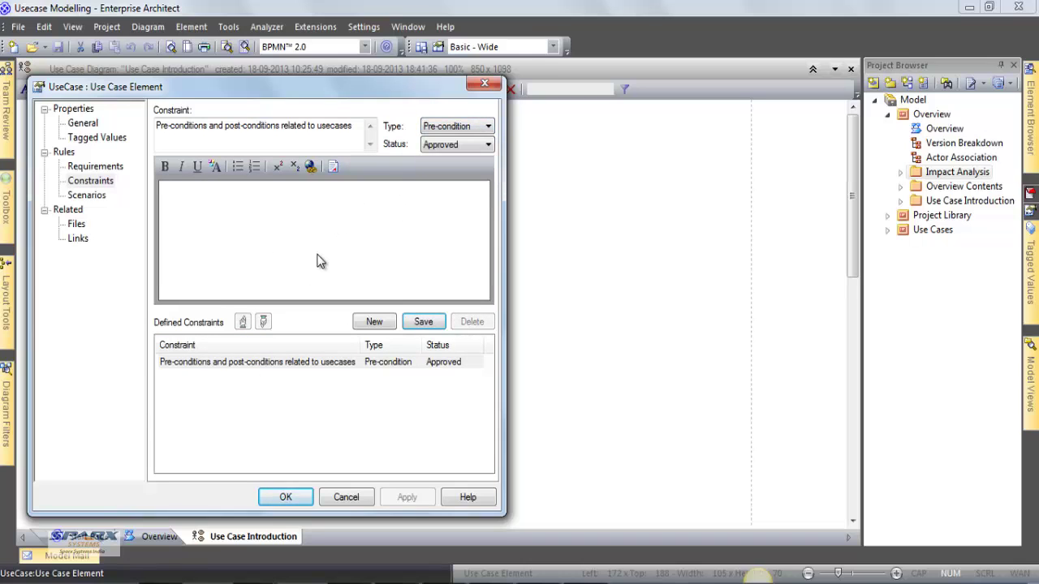
left_click(423, 321)
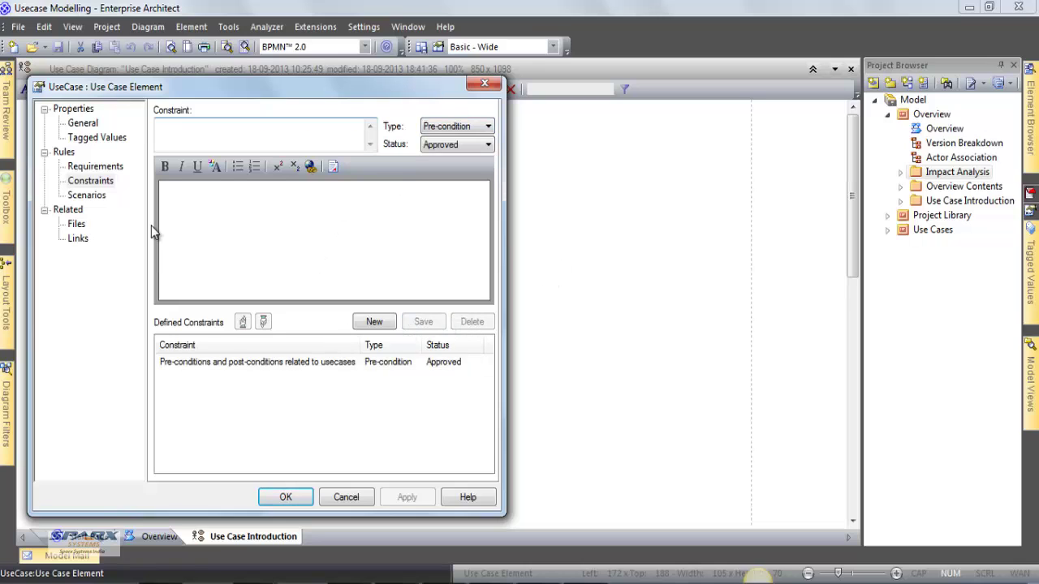
Step: Examine the Basic Path scenario's description, structured specification steps and available step commands, then close the element's properties
left_click(74, 196)
left_click(180, 151)
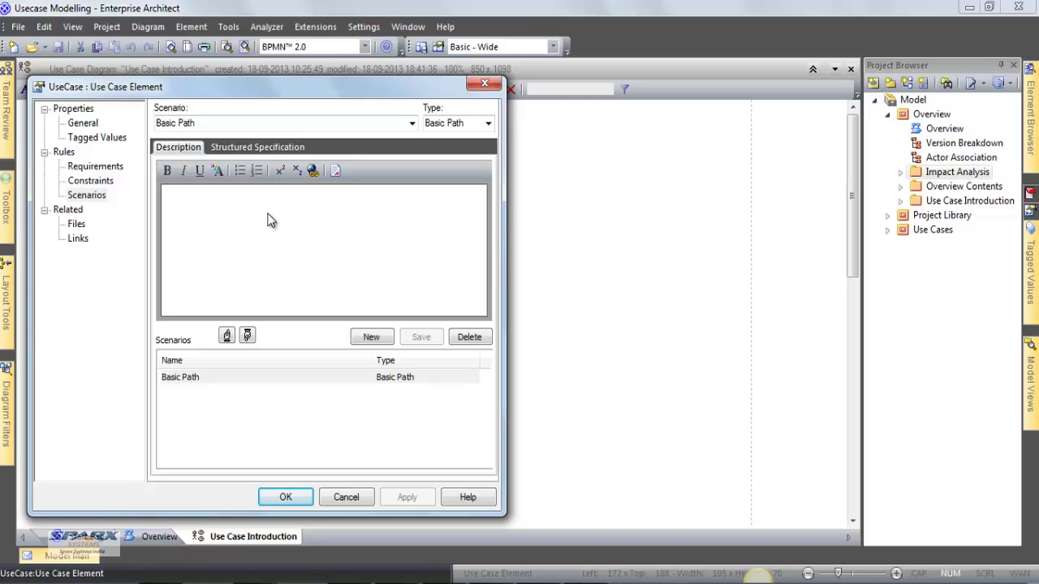
left_click(253, 148)
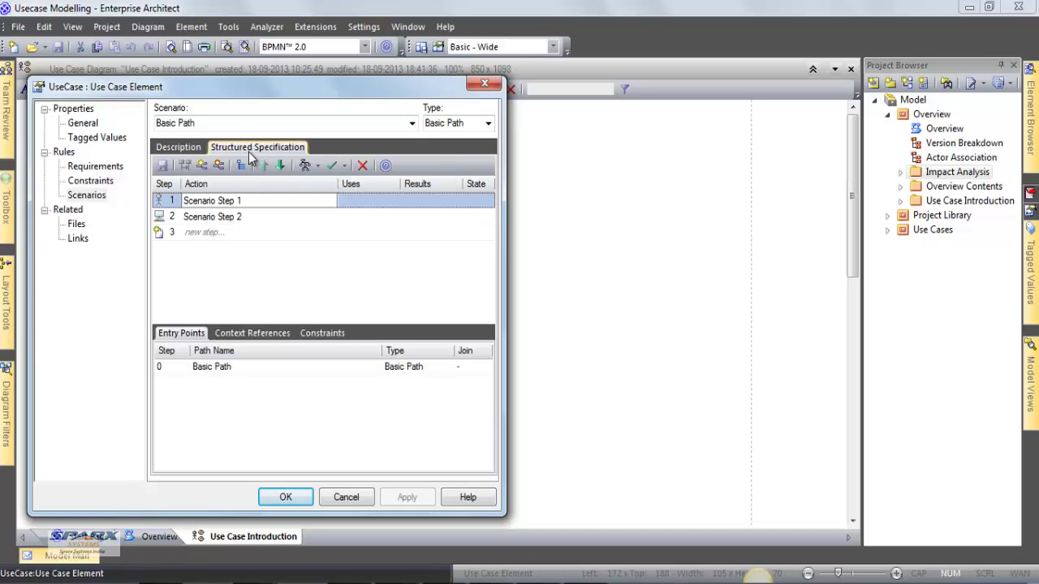
left_click(255, 233)
left_click(261, 203)
left_click(272, 217)
left_click(274, 228)
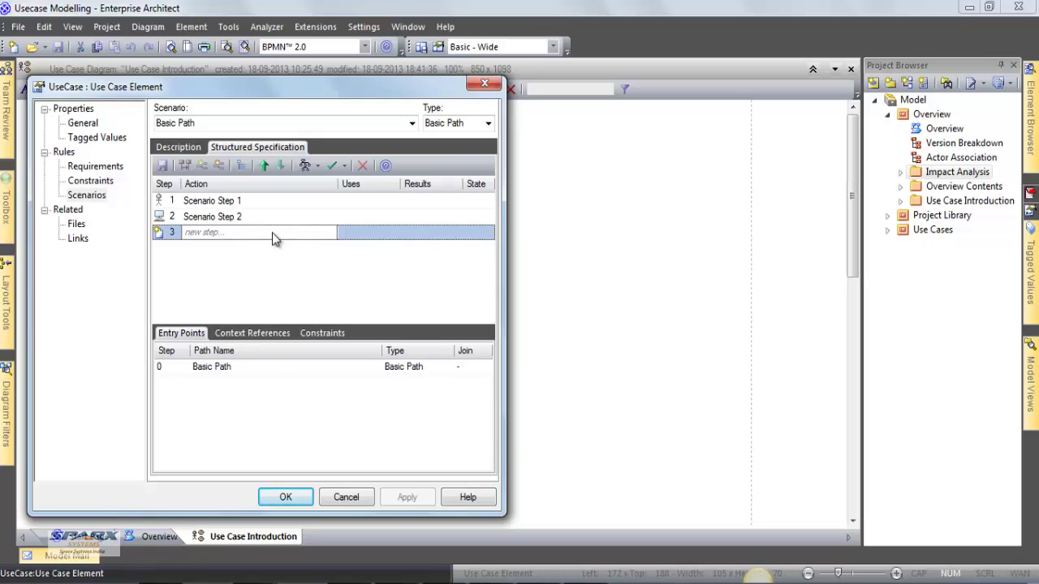
right_click(274, 233)
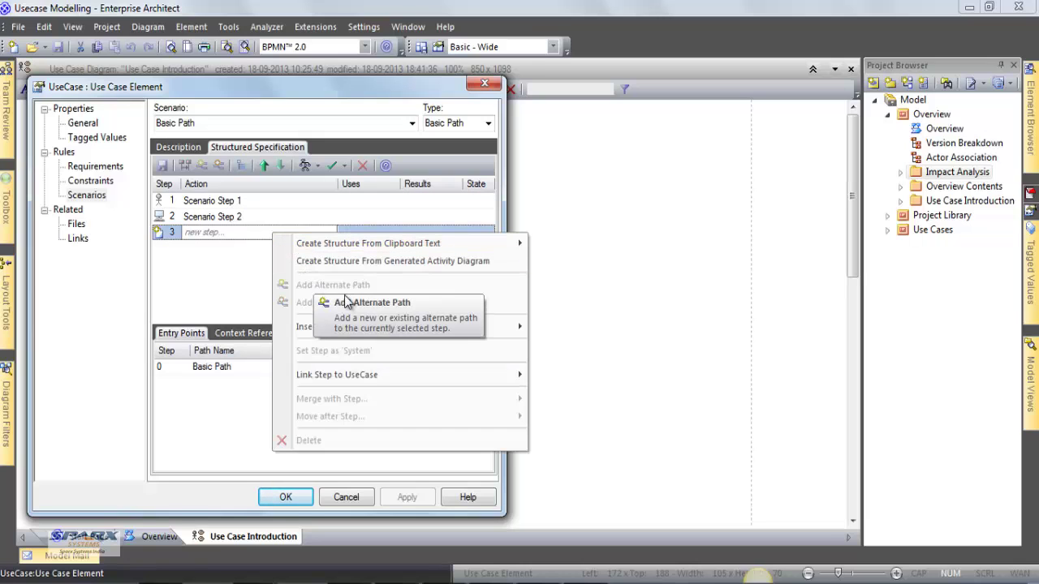
left_click(248, 285)
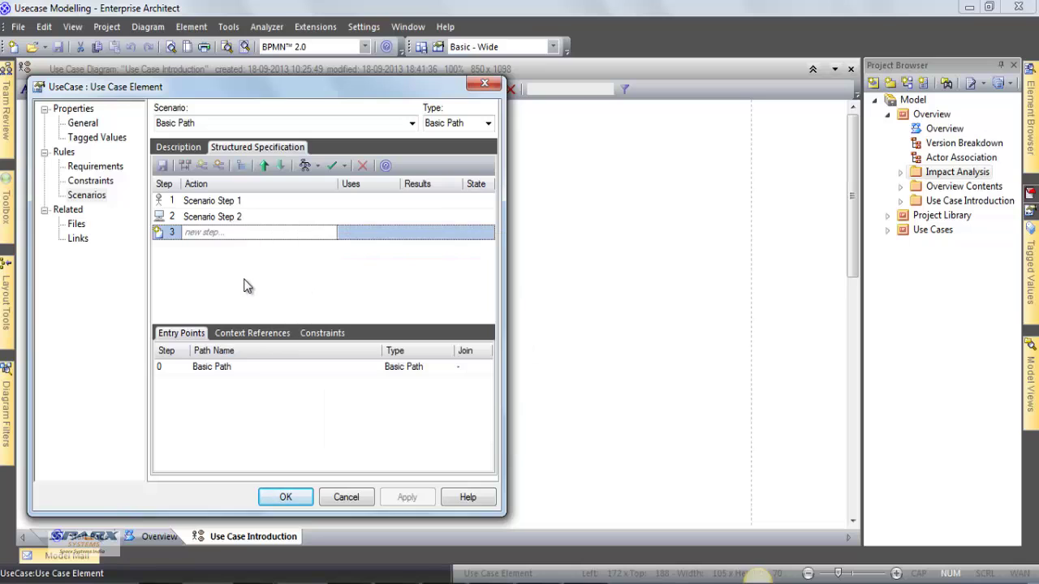
left_click(301, 498)
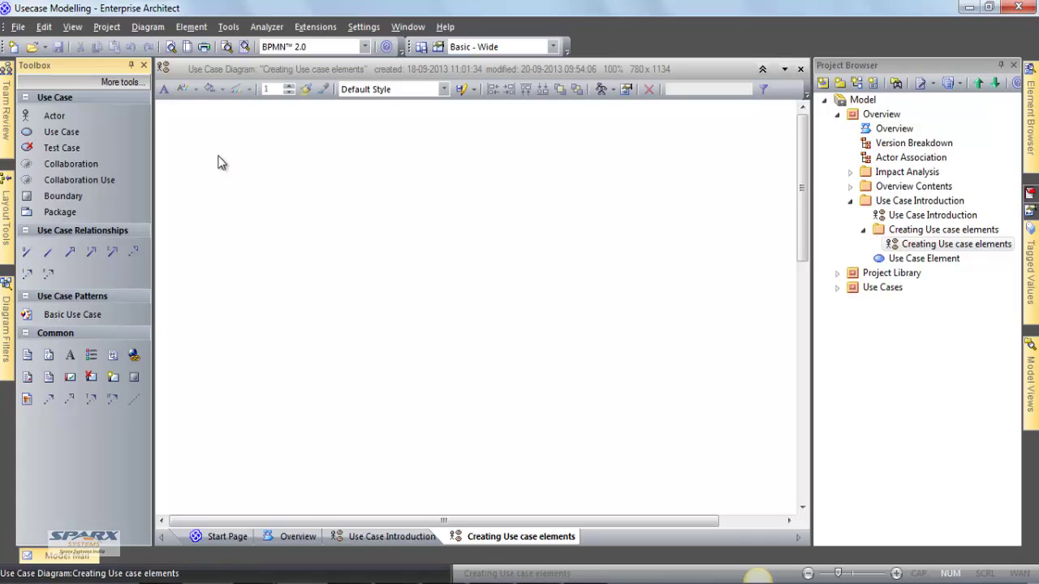
Step: Add two use case elements side by side in the upper part of the "Creating Use case elements" diagram
left_click(93, 128)
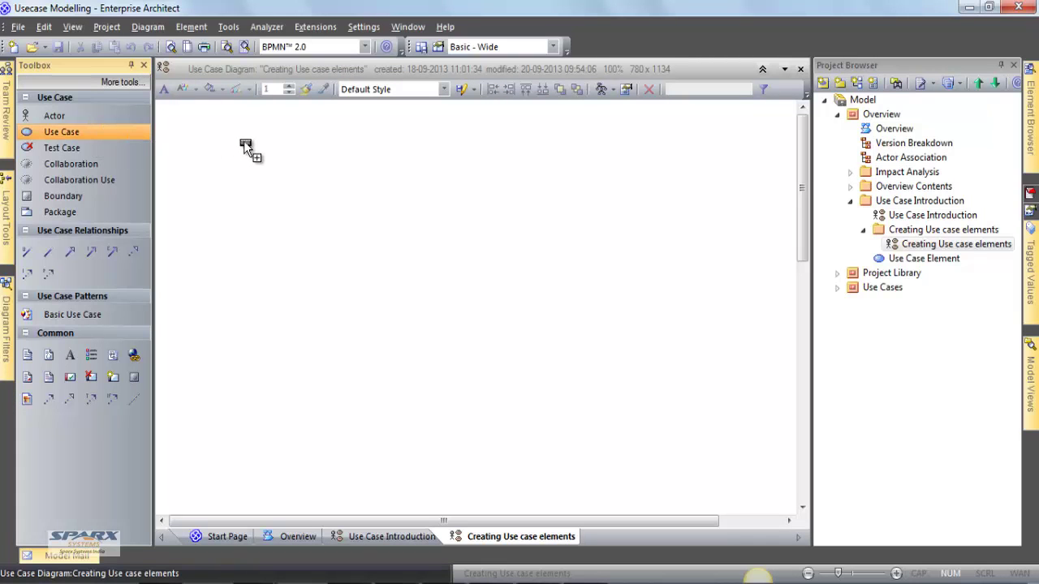
left_click(245, 143)
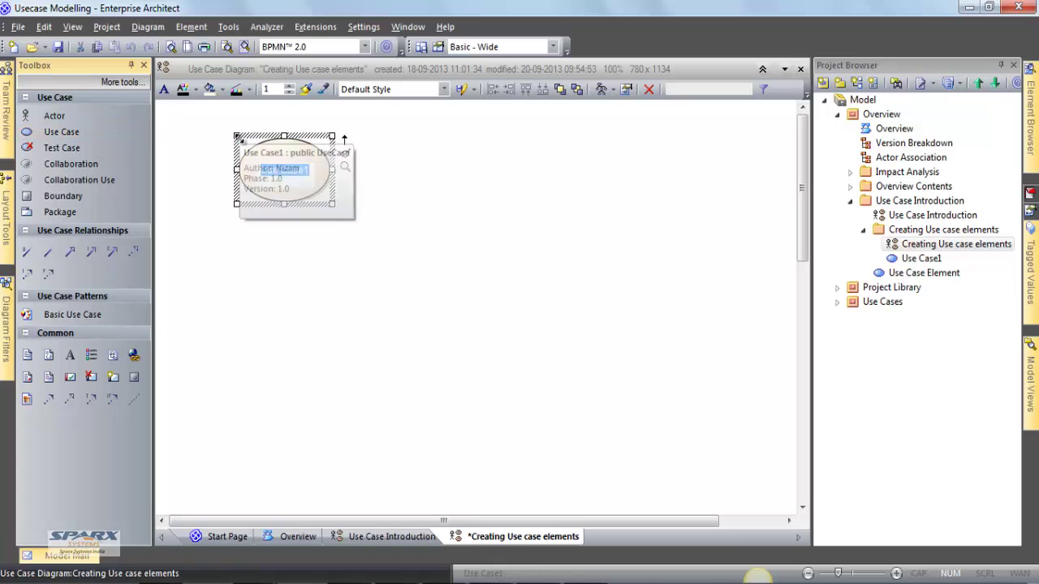
left_click(397, 159)
right_click(391, 151)
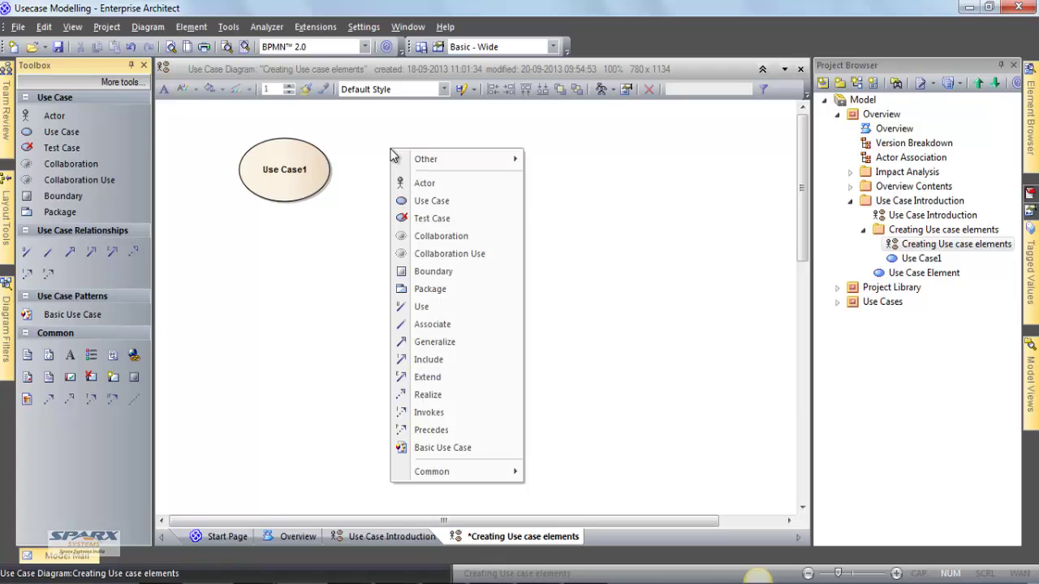
left_click(468, 202)
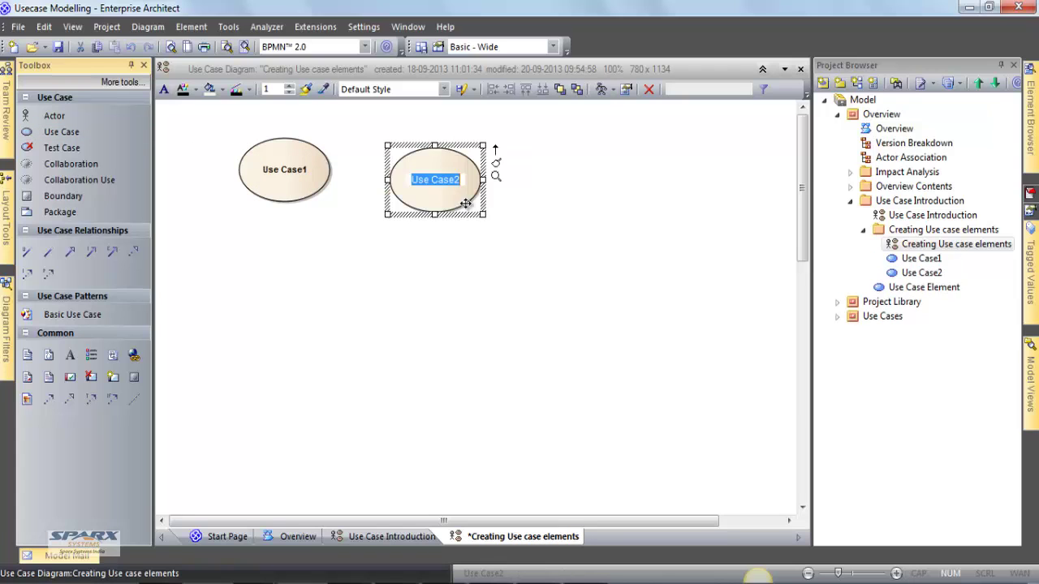
Step: Create another use case beside Use Case2, connected from Use Case2 by an Extends relationship
left_click_drag(495, 150, 550, 199)
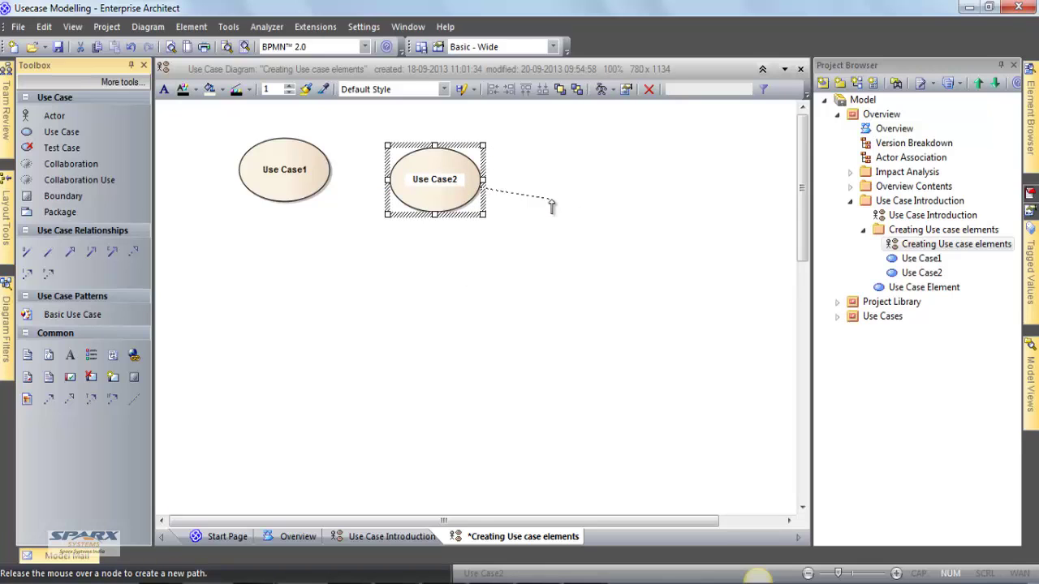
mouse_move(615, 228)
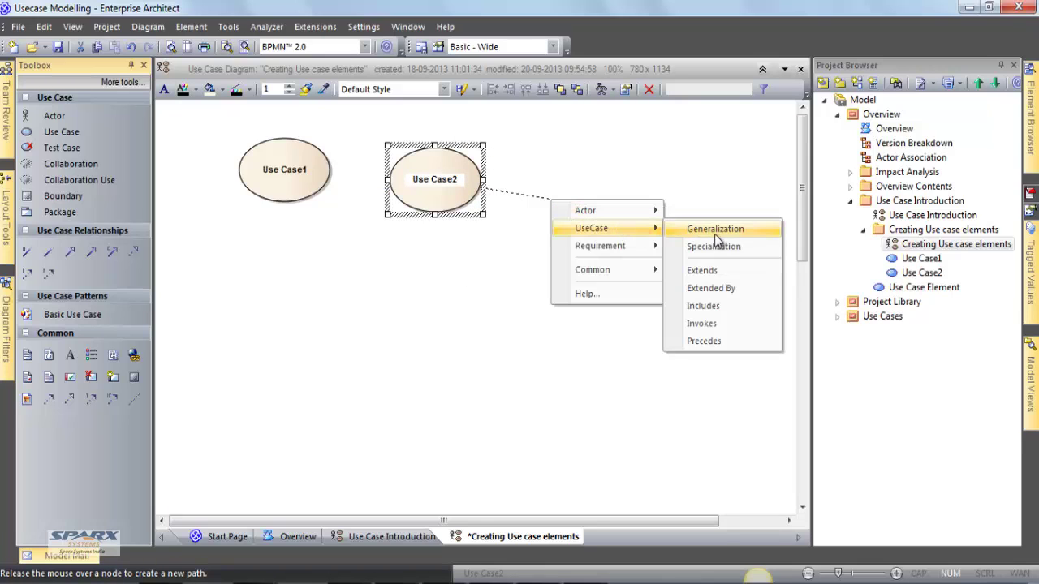
left_click(747, 270)
key("shift+F3")
left_click(552, 273)
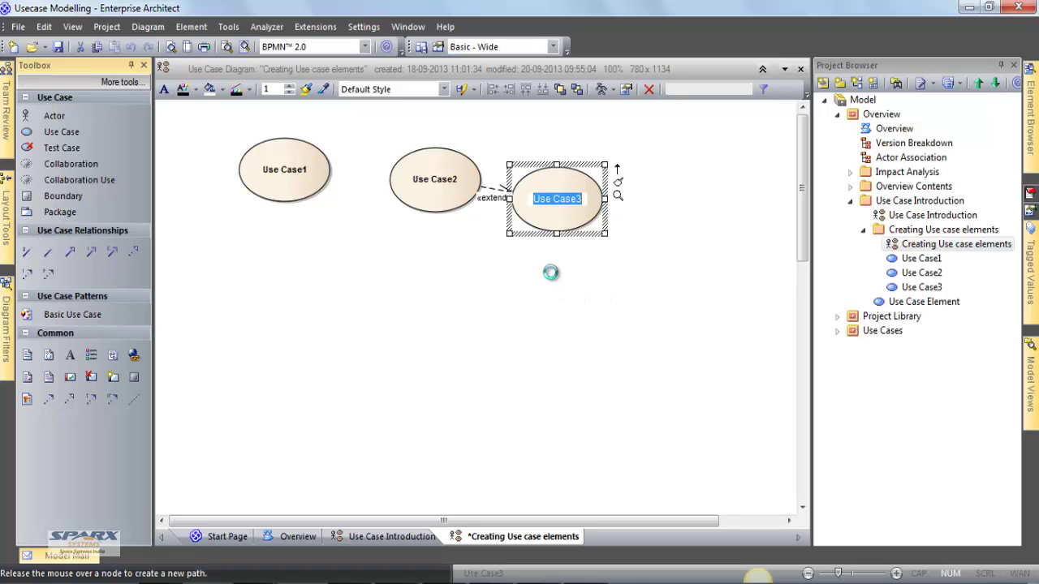
Step: Add three more use case elements to the empty area below the existing ones in the diagram
key("shift+F3")
left_click(452, 328)
key("shift+F3")
left_click(338, 349)
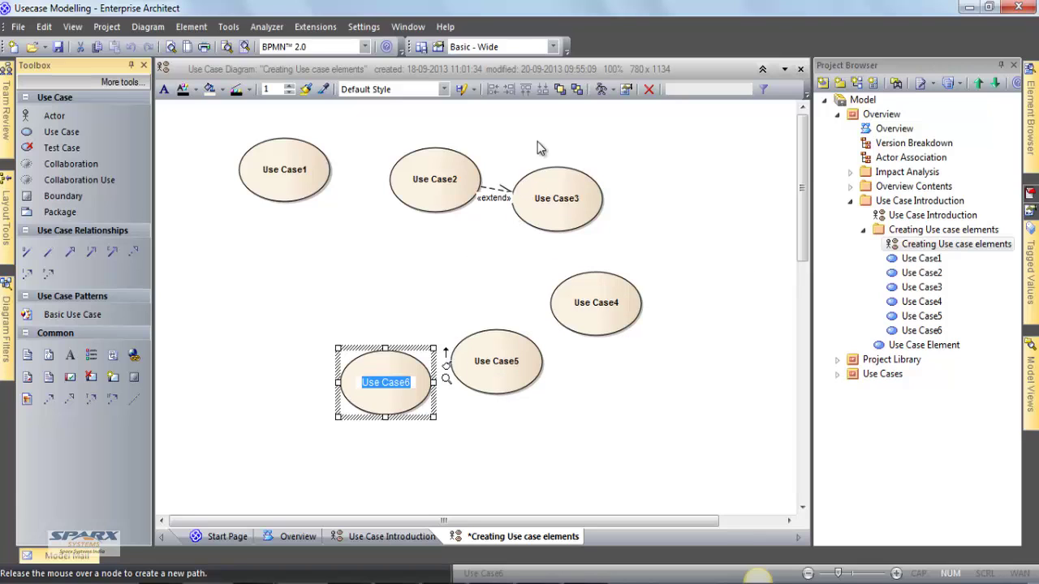
Step: Apply an automatic diagram layout that arranges the six use cases in two rows of three
left_click(538, 145)
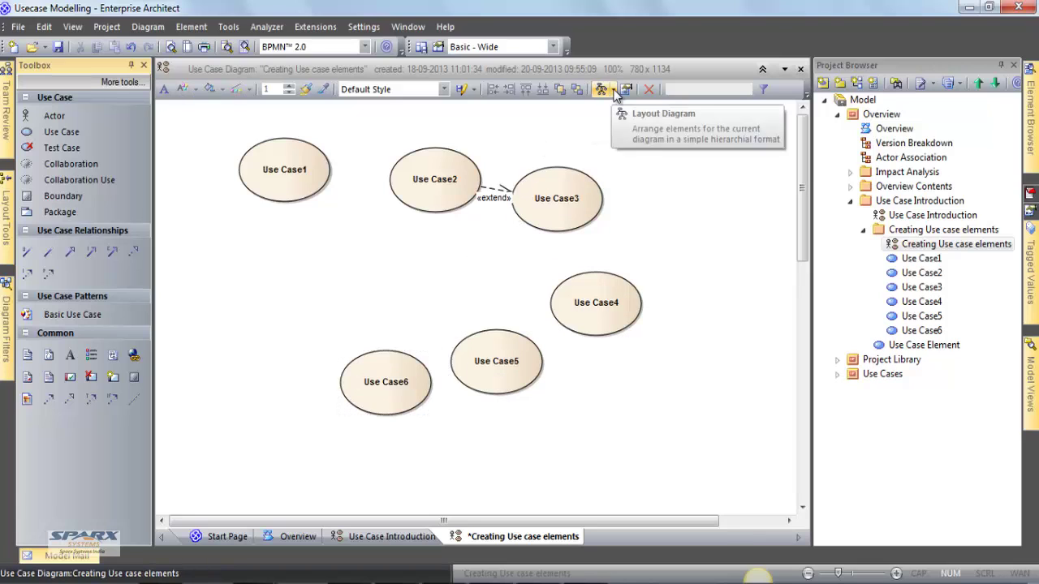
left_click(611, 90)
left_click(623, 143)
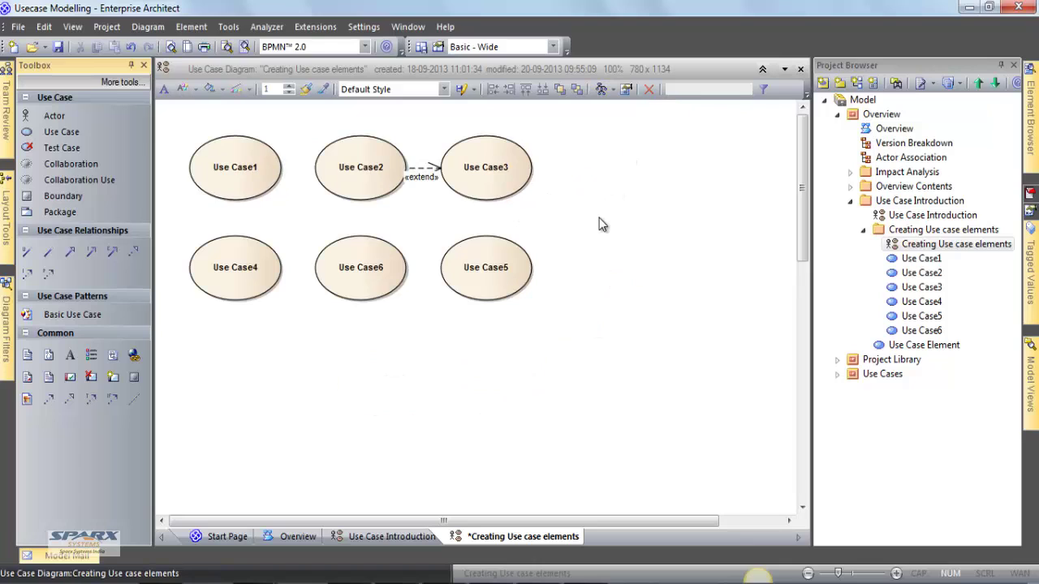
Step: Connect Use Case4 to Use Case6 with an Associate relationship
left_click(507, 269)
left_click(48, 253)
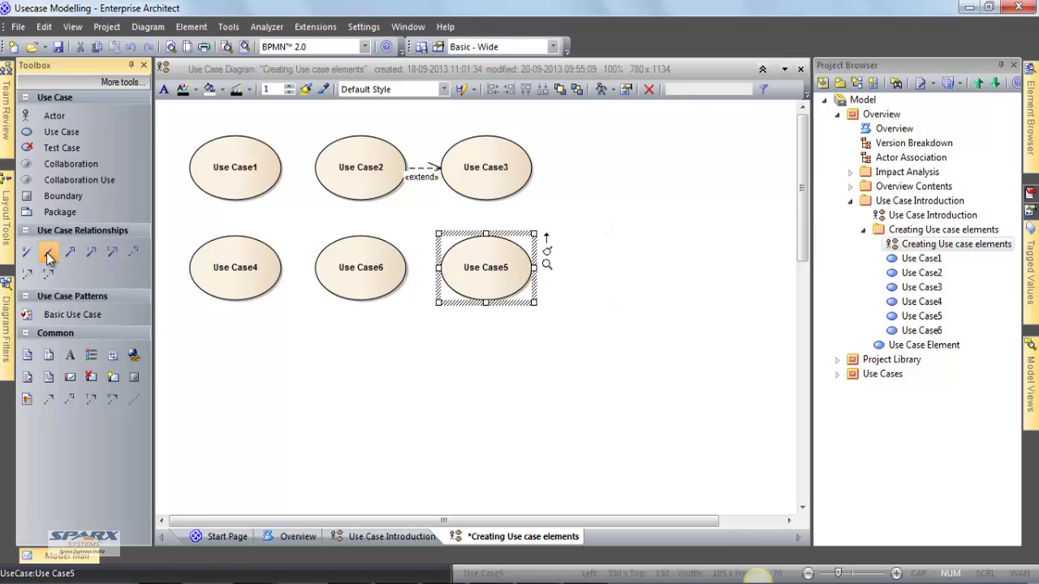
left_click_drag(258, 281, 349, 278)
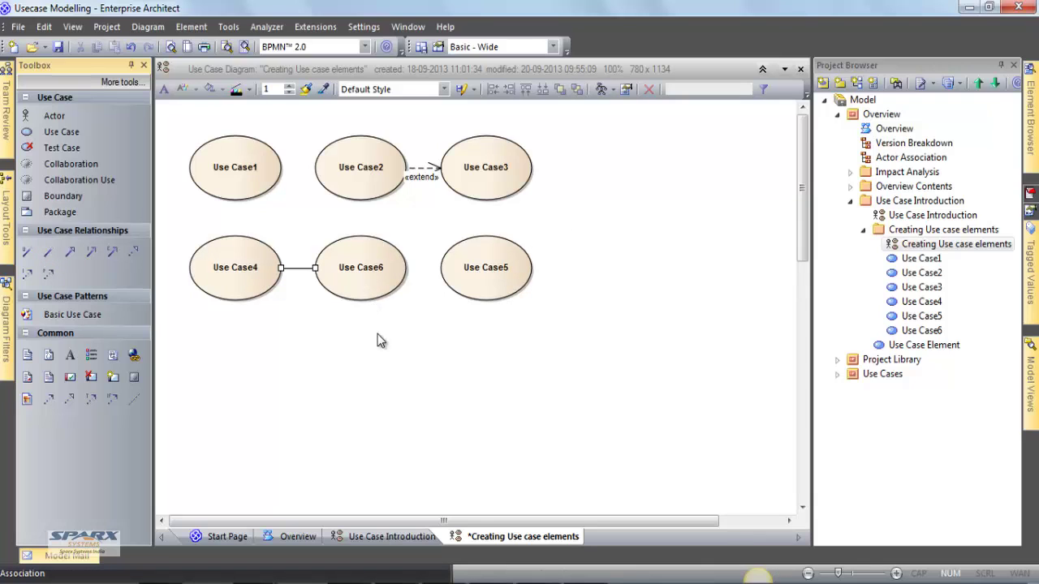
Step: Place an actor below Use Case6, associate it with Use Case4, Use Case6 and Use Case5, and save the diagram
left_click(55, 116)
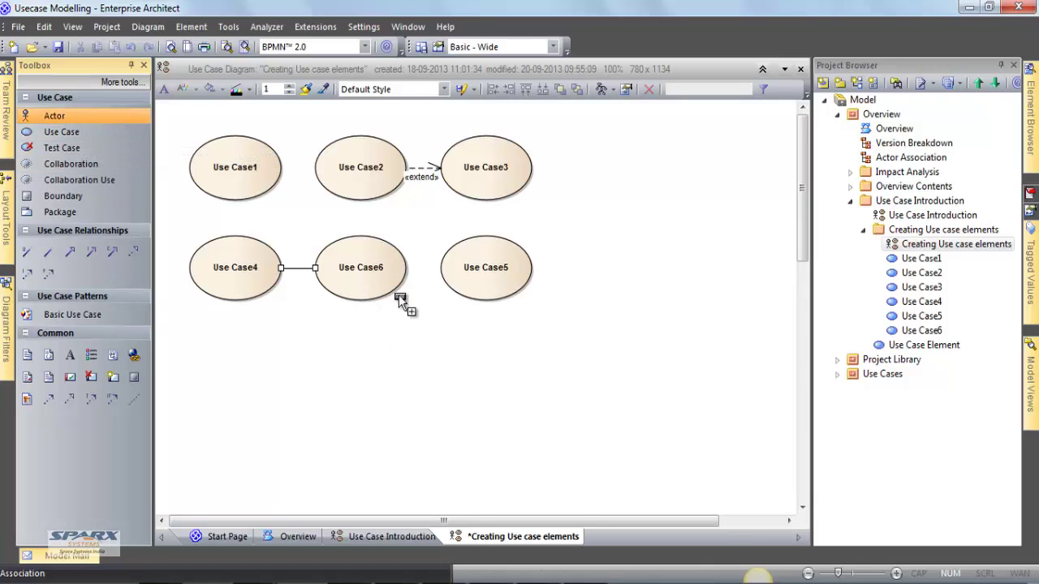
left_click(374, 373)
left_click_drag(421, 375, 241, 285)
left_click(293, 290)
left_click(393, 384)
left_click_drag(419, 365, 373, 280)
mouse_move(396, 383)
left_mouse_down()
mouse_move(469, 297)
mouse_move(451, 258)
left_mouse_up()
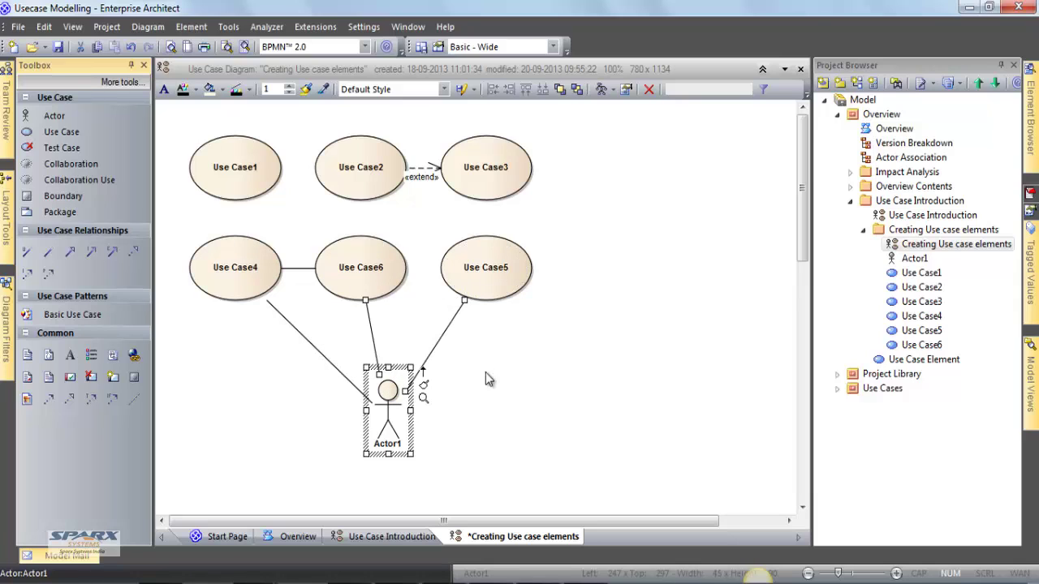
left_click(487, 379)
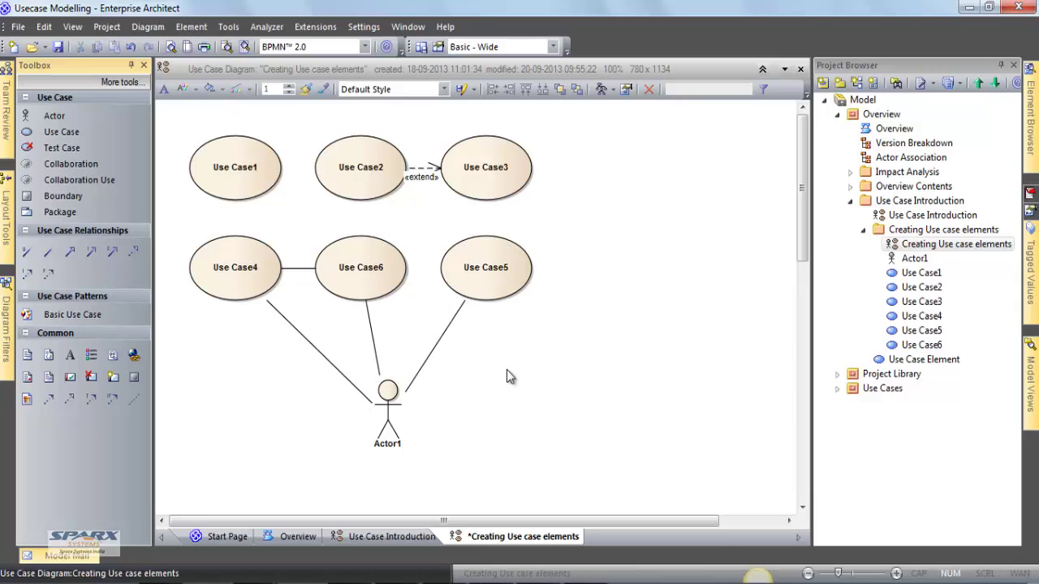
key("ctrl+s")
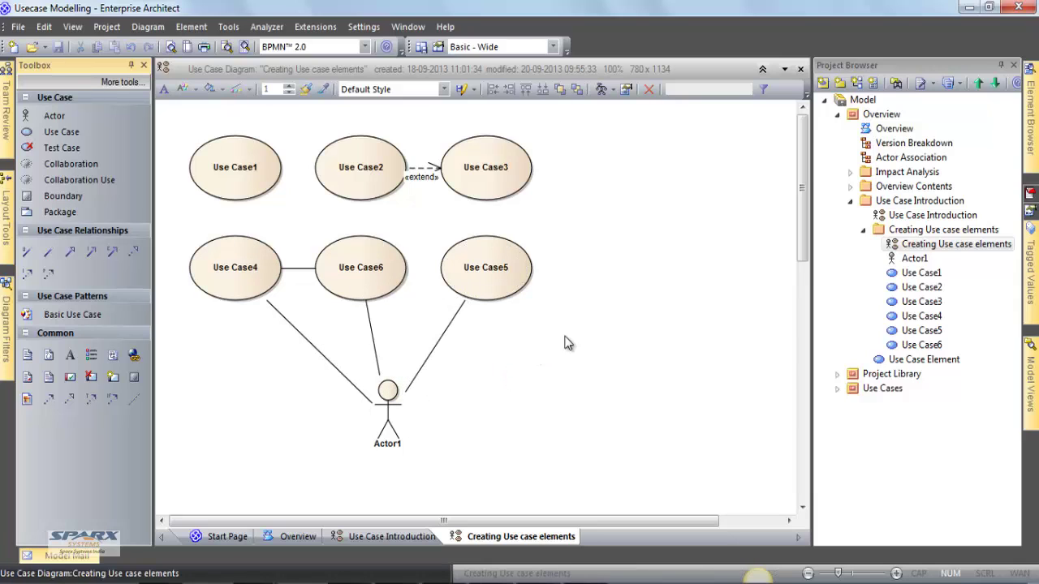
Step: Open CSV Import/Export for the "Creating Use case elements" package and choose the Usecase Import.csv specification
left_click(923, 232)
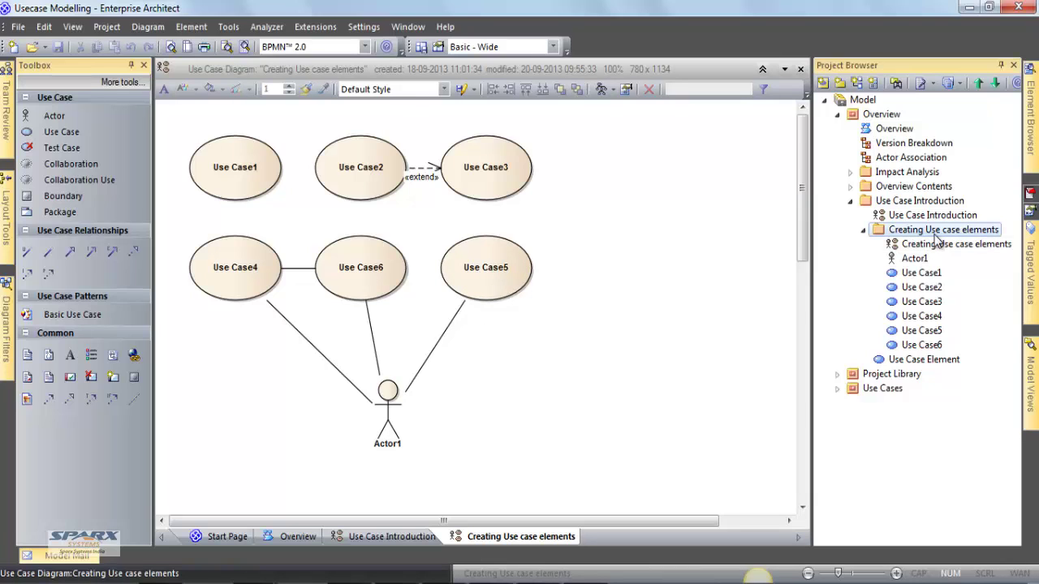
key("ctrl+alt+c")
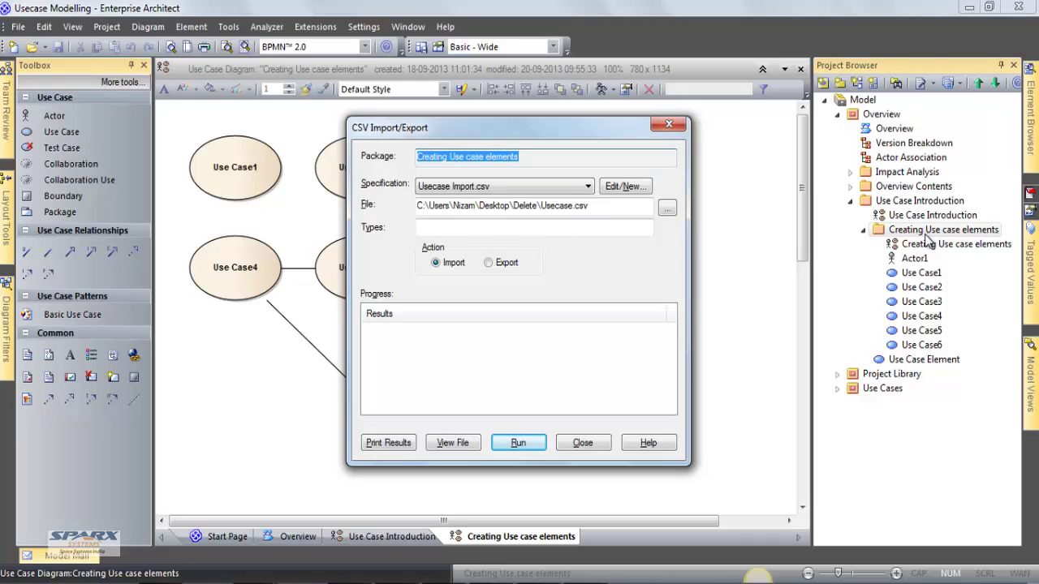
left_click(528, 189)
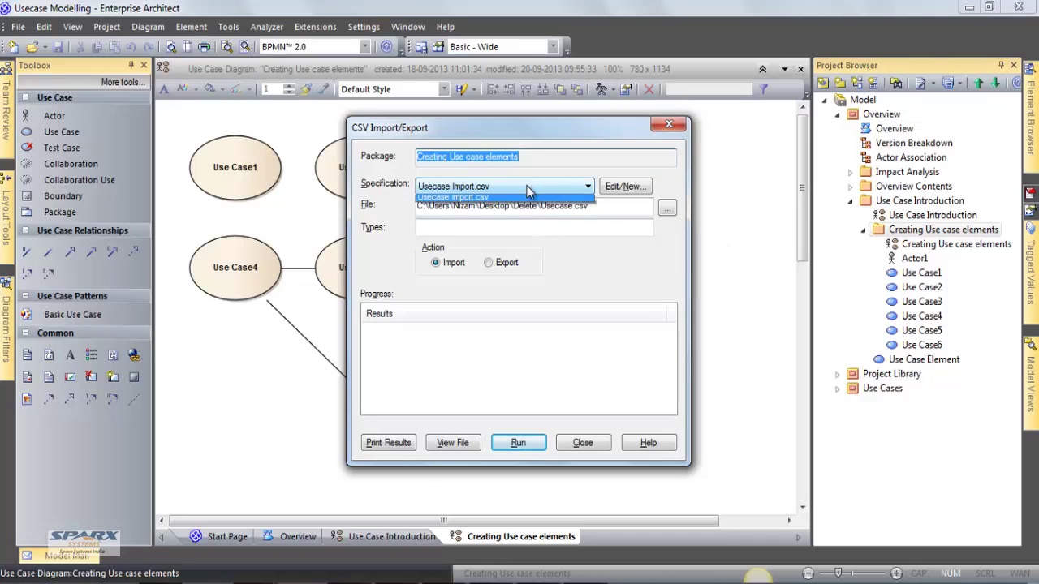
left_click(528, 195)
Step: Examine the Usecase Import.csv specification's Name, Type, Notes, Phase and Version fields and the tagged value field options, then close it
left_click(619, 186)
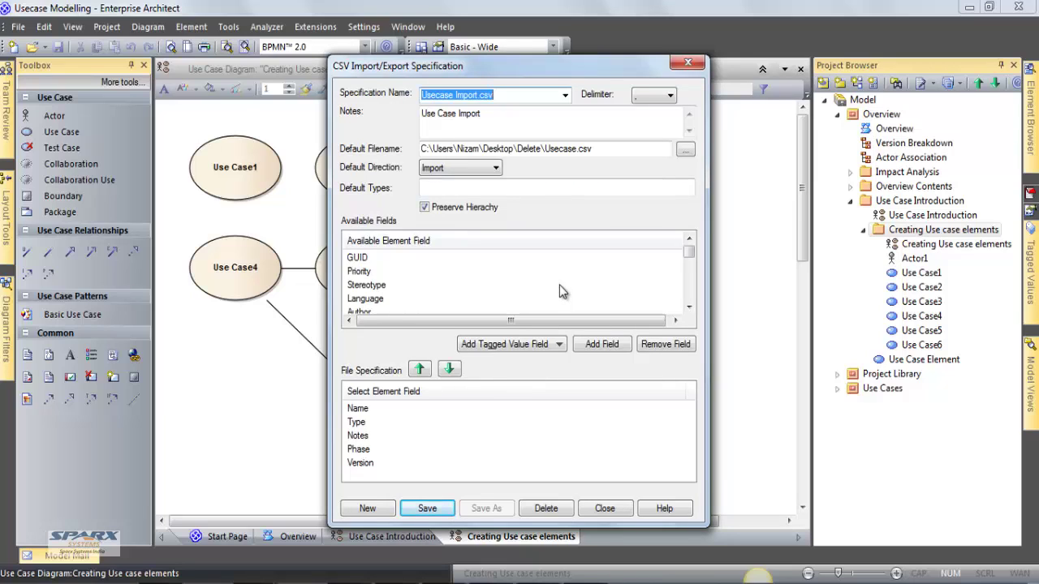
left_click(386, 407)
left_click(381, 423)
left_click(381, 437)
left_click(384, 449)
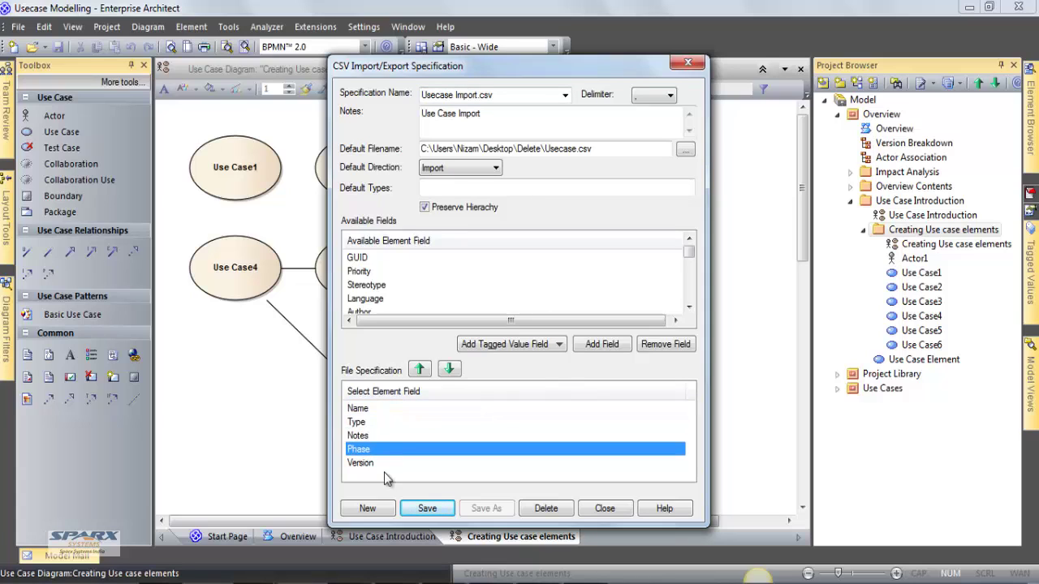
left_click(388, 466)
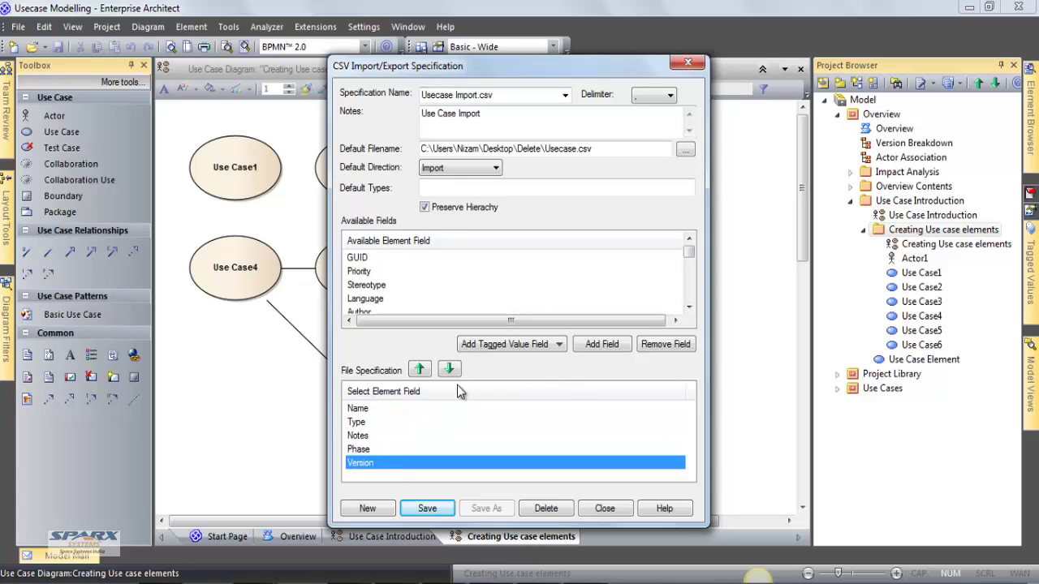
left_click(557, 346)
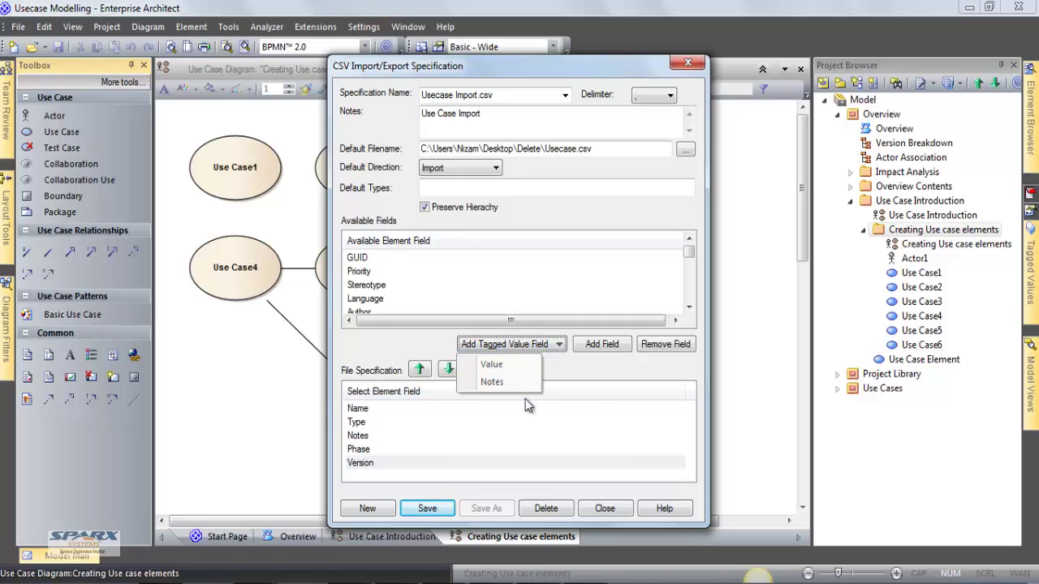
left_click(608, 487)
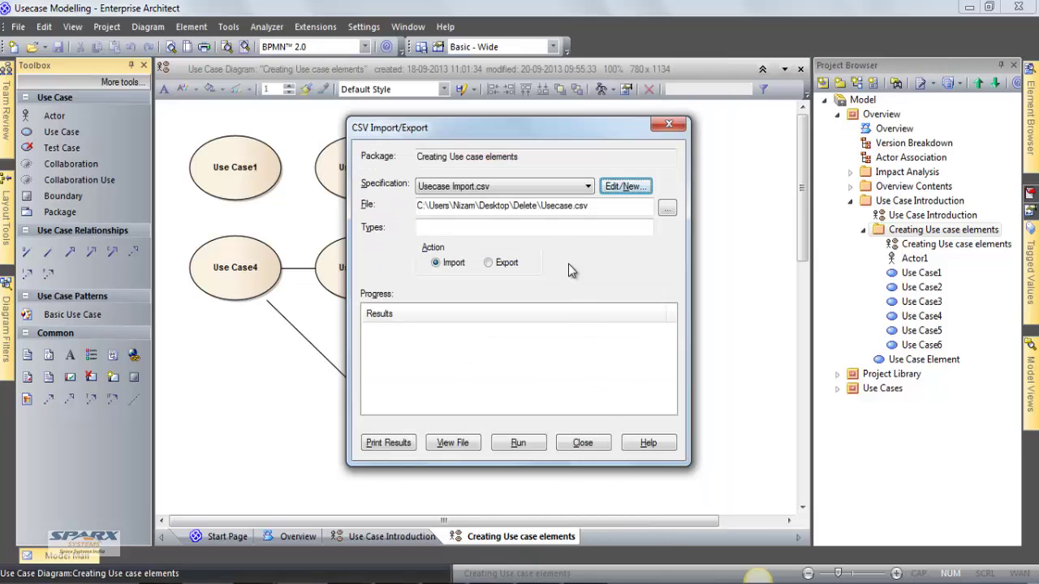
Step: Run the import of the Usecase.csv file into the package and close the CSV Import/Export dialog
left_click(443, 269)
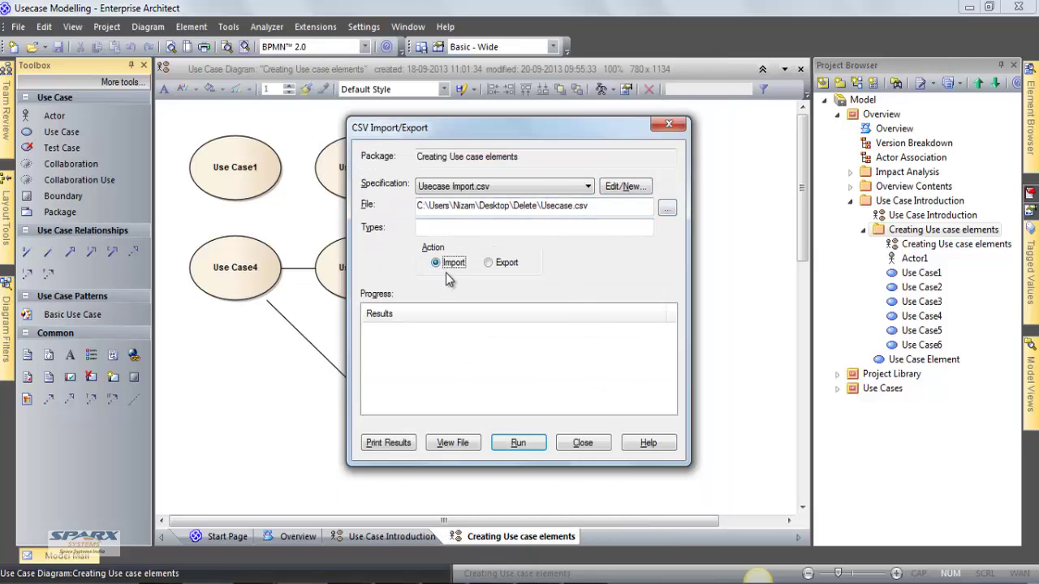
left_click(513, 446)
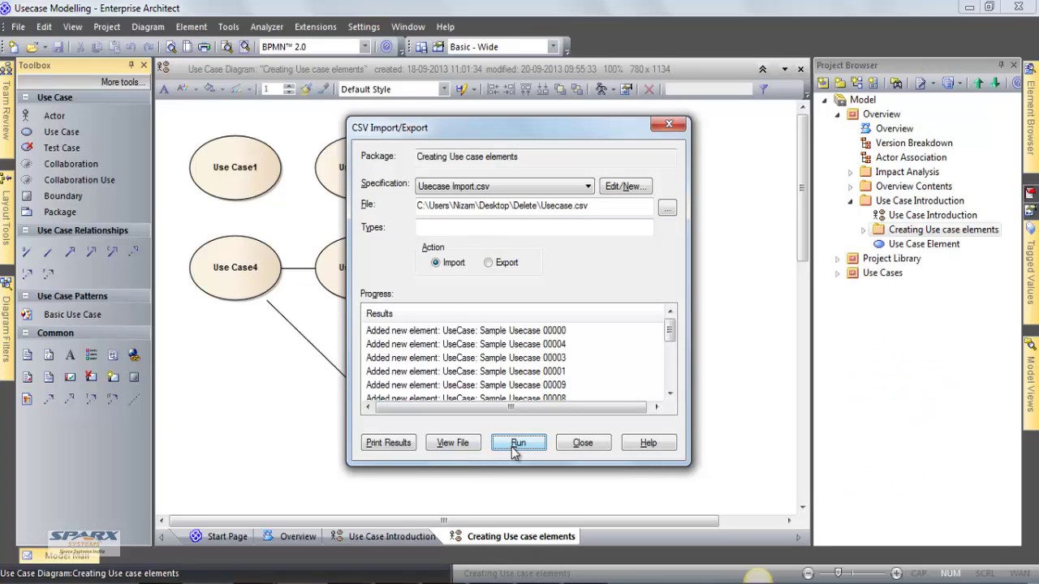
left_click(576, 445)
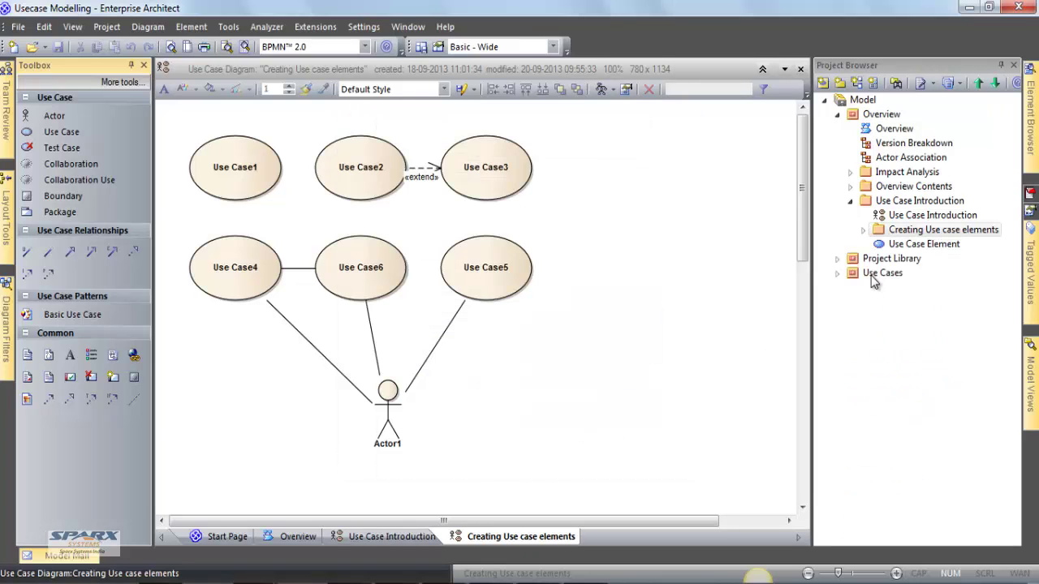
Step: Expand the "Creating Use case elements" package and select the imported elements from Sample Usecase 00000 to Sample Usecase 00011
left_click(863, 230)
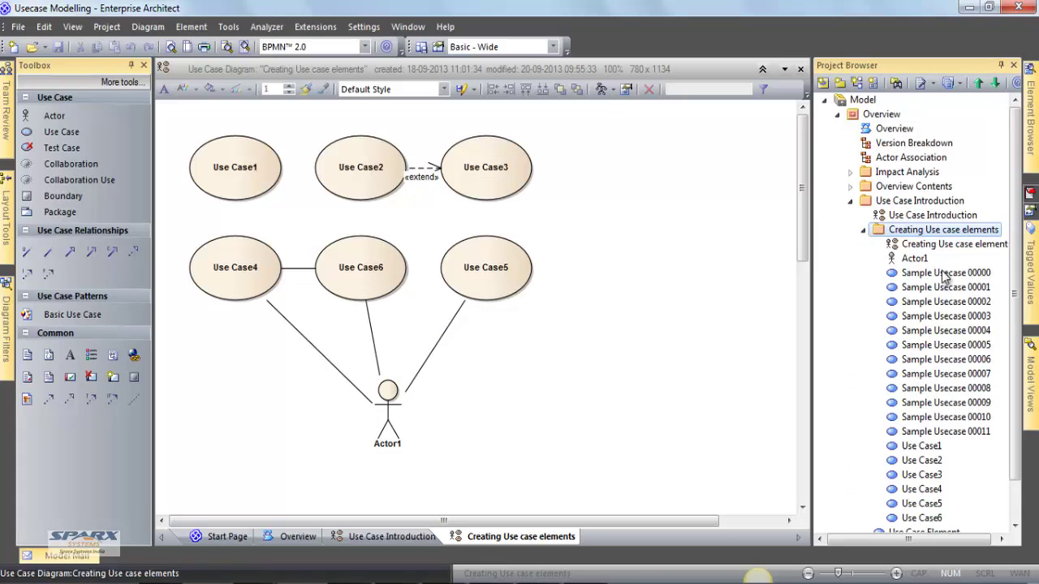
left_click(946, 275)
left_click(954, 435, "shift")
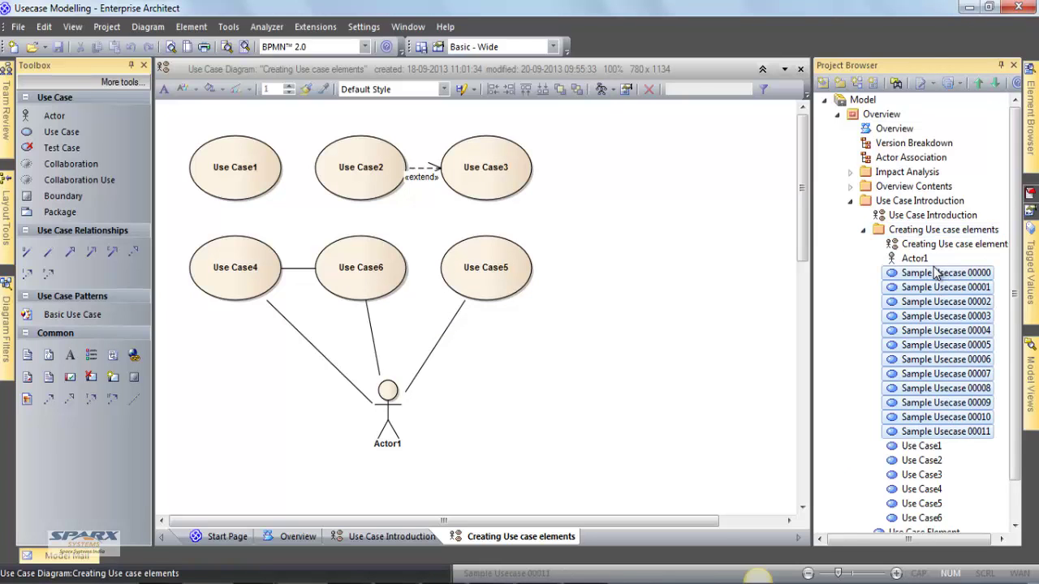
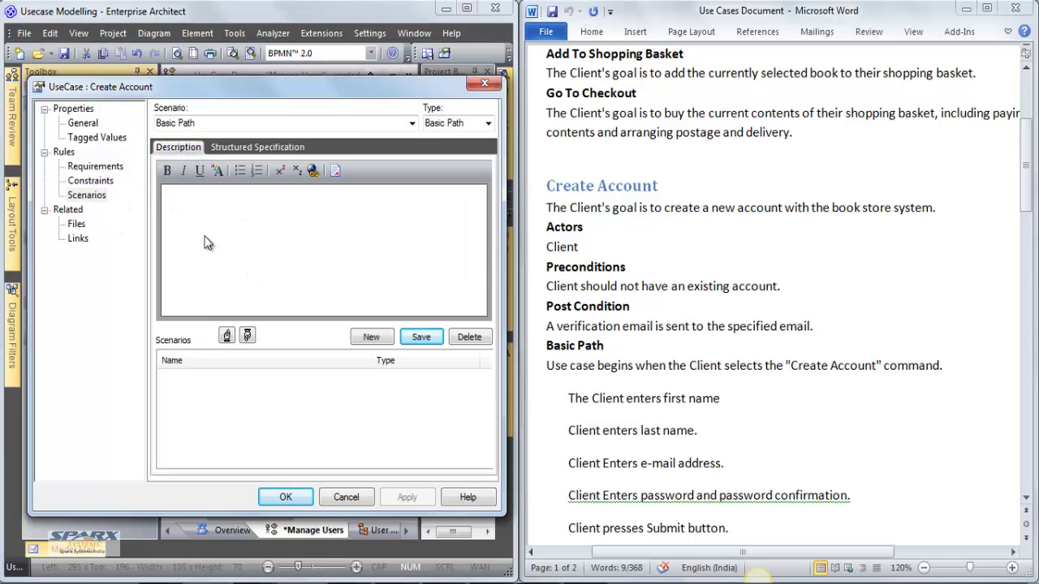
Step: Enter 'Usecase begins when the Client selects the "Create Account" command' as step 1 of the Basic Path's structured specification
left_click(253, 151)
type("Usecase begins when the Client selects the \"Create Account\"")
type("command")
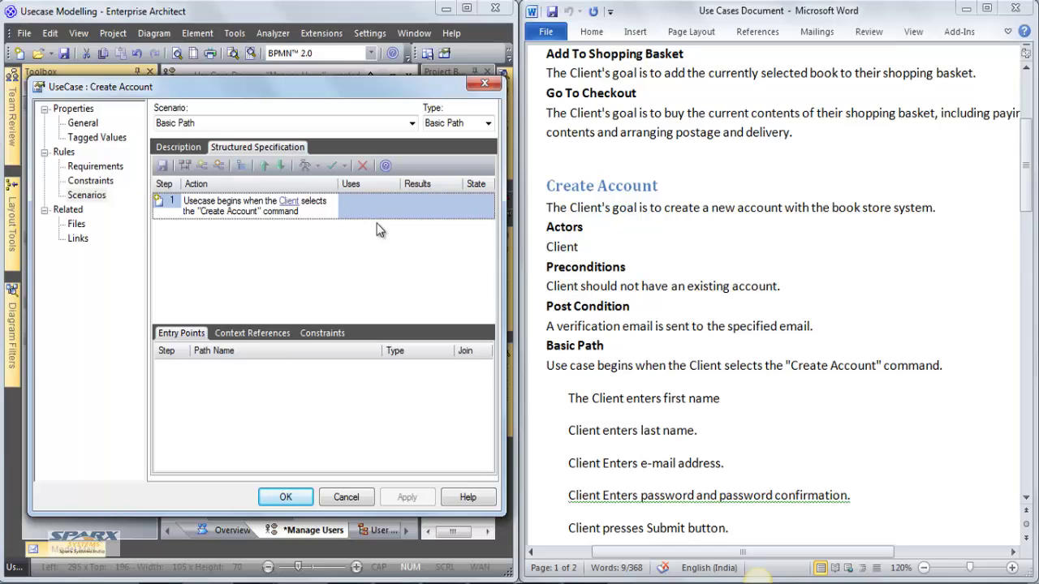
key("Return")
Step: Inspect the options of the linked Client element in step 1 and the diagrams that use it, then close the usage list
mouse_move(296, 203)
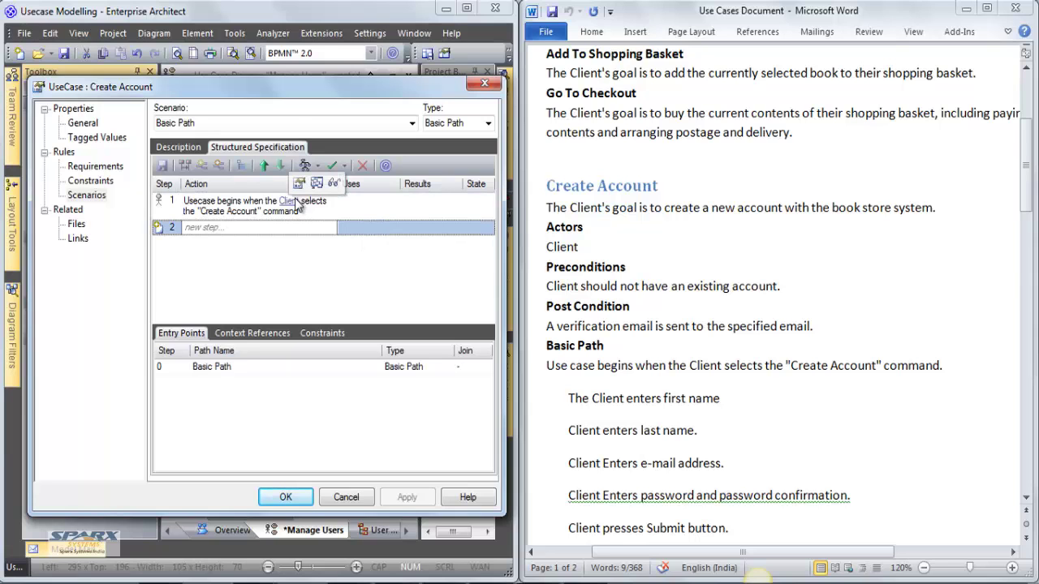
left_click_drag(282, 87, 250, 84)
mouse_move(282, 197)
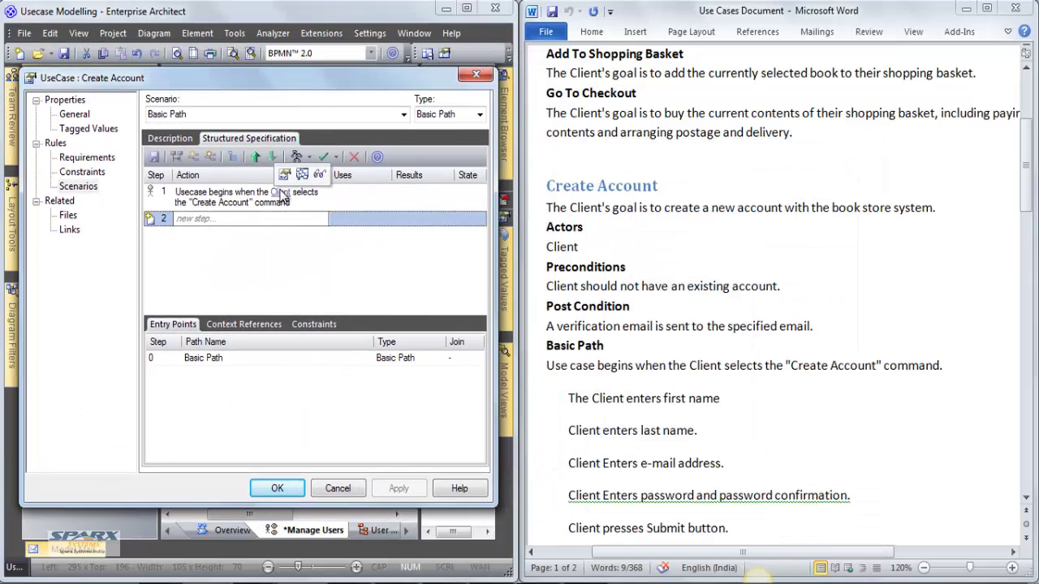
left_click(308, 173)
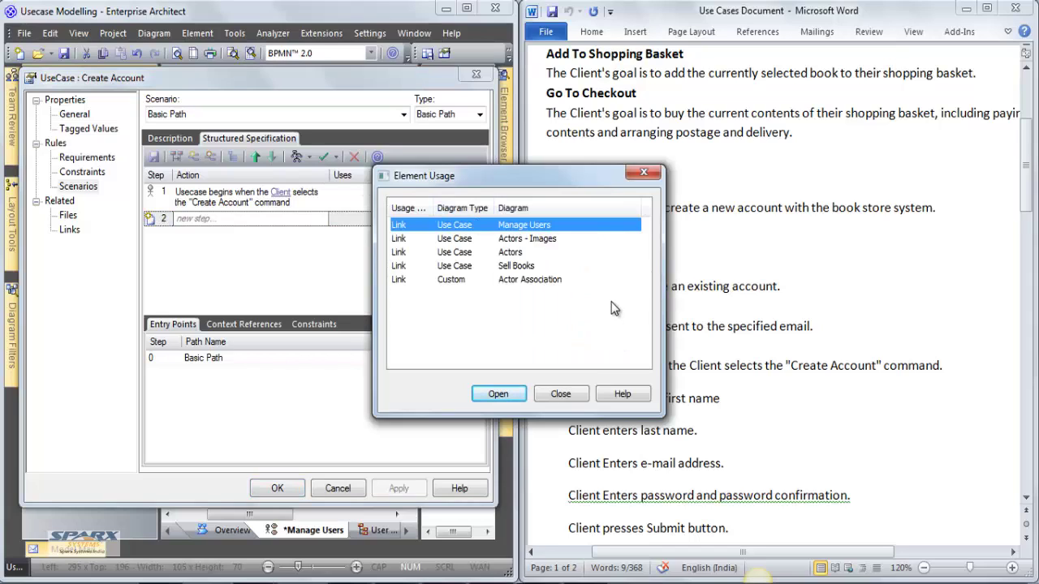
left_click(546, 239)
key("Escape")
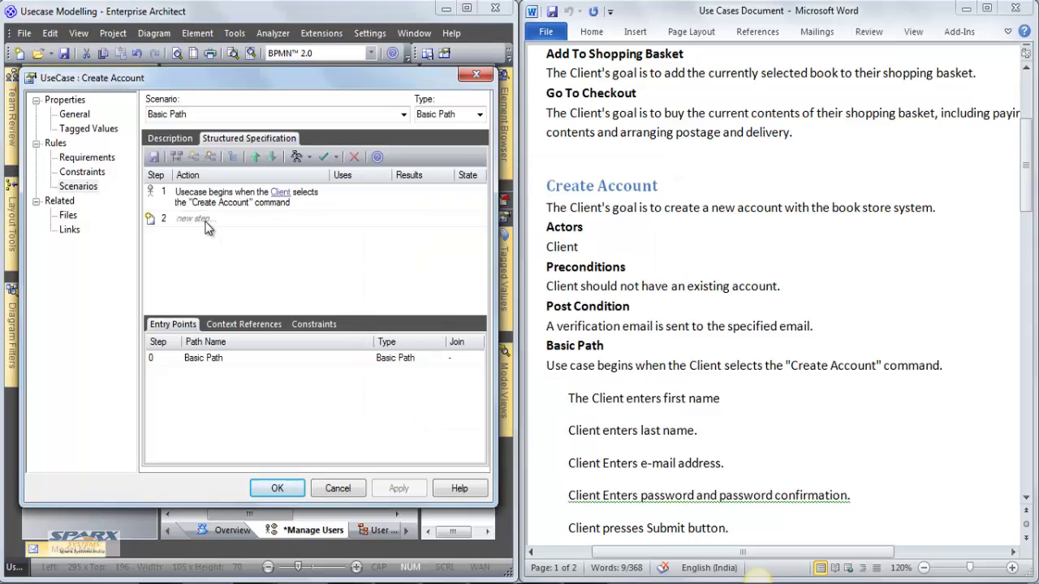
Step: Switch to the Word document and highlight "Use case" at the start of Create Account's Basic Path text
left_click(192, 195)
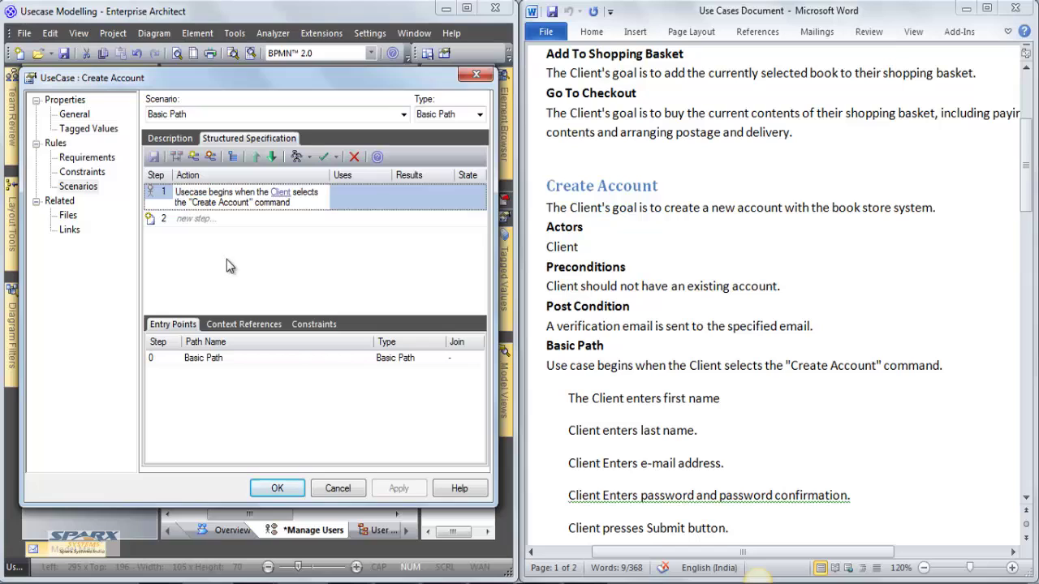
triple_click(548, 325)
left_click(596, 366)
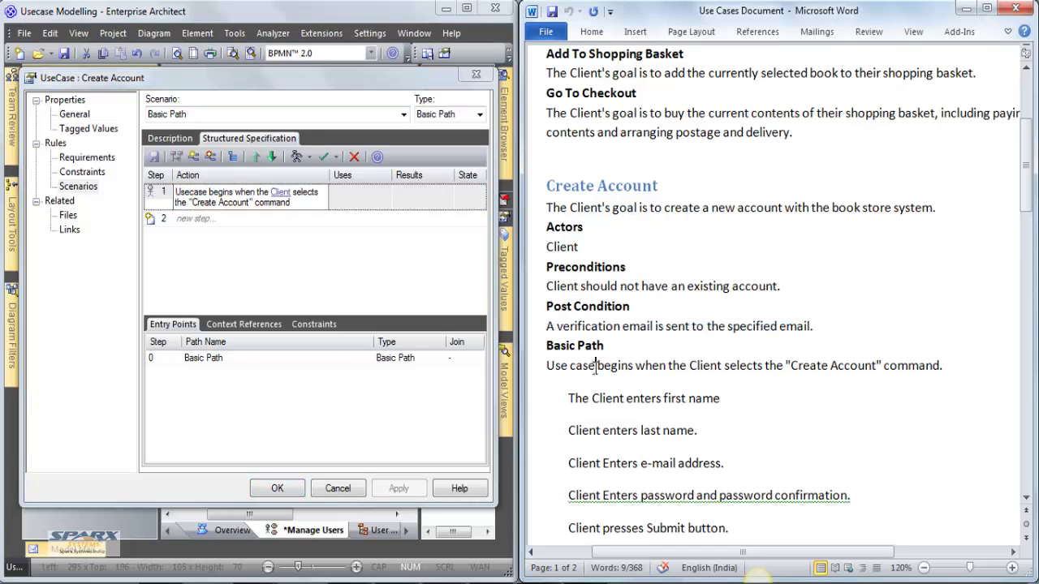
left_click_drag(596, 366, 556, 371)
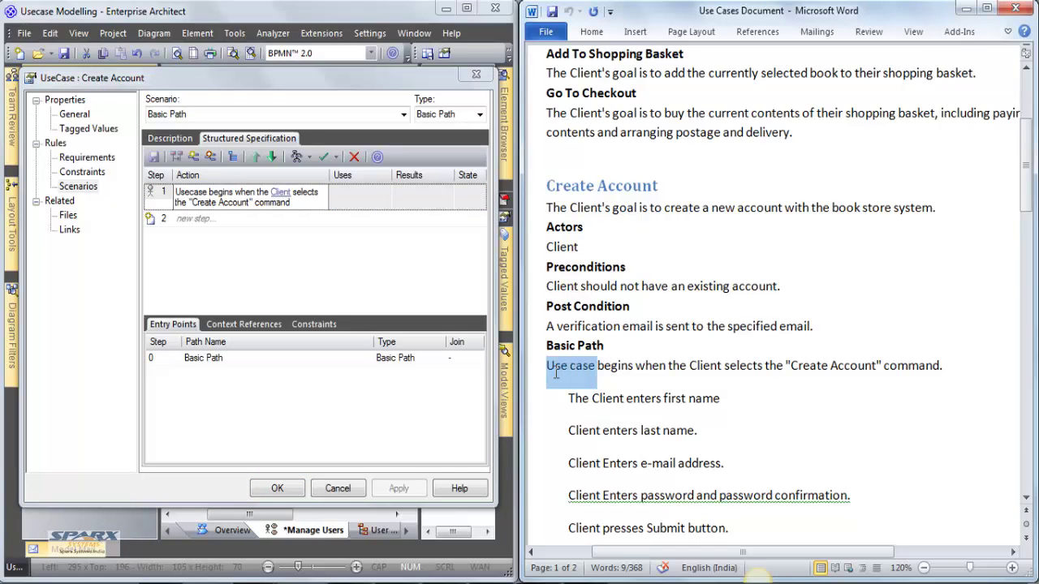
Step: Replace "Usecase" at the start of Basic Path step 1 with the linked term "Use Case"
left_click(222, 241)
left_click(190, 194)
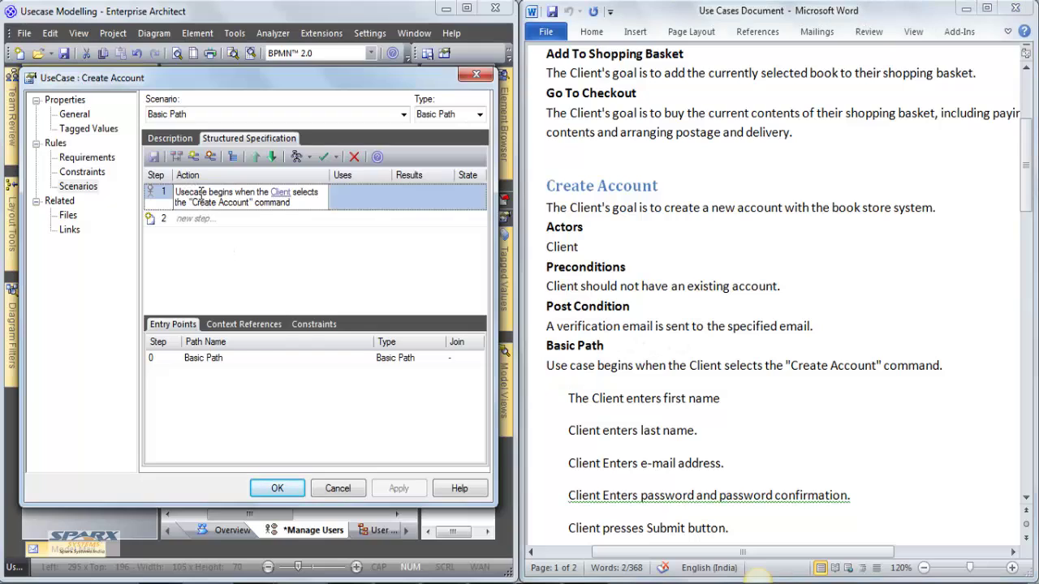
key("Delete")
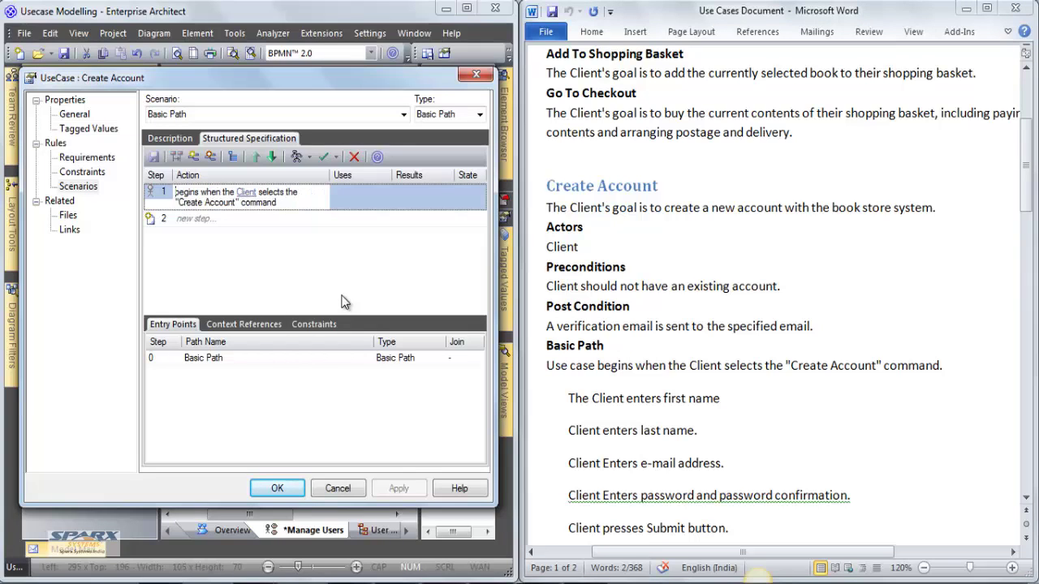
key("ctrl+space")
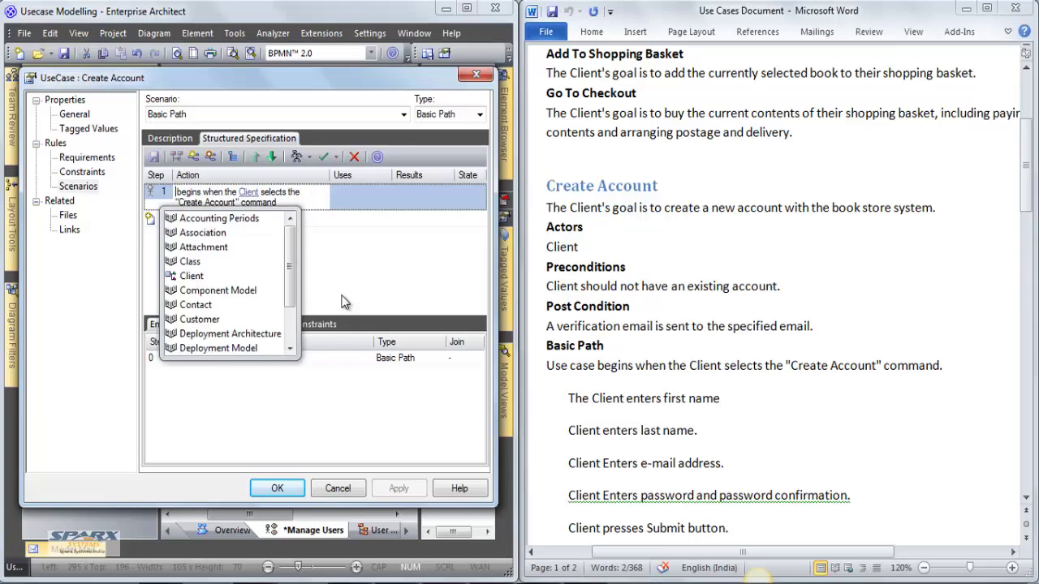
type("Use")
key("Return")
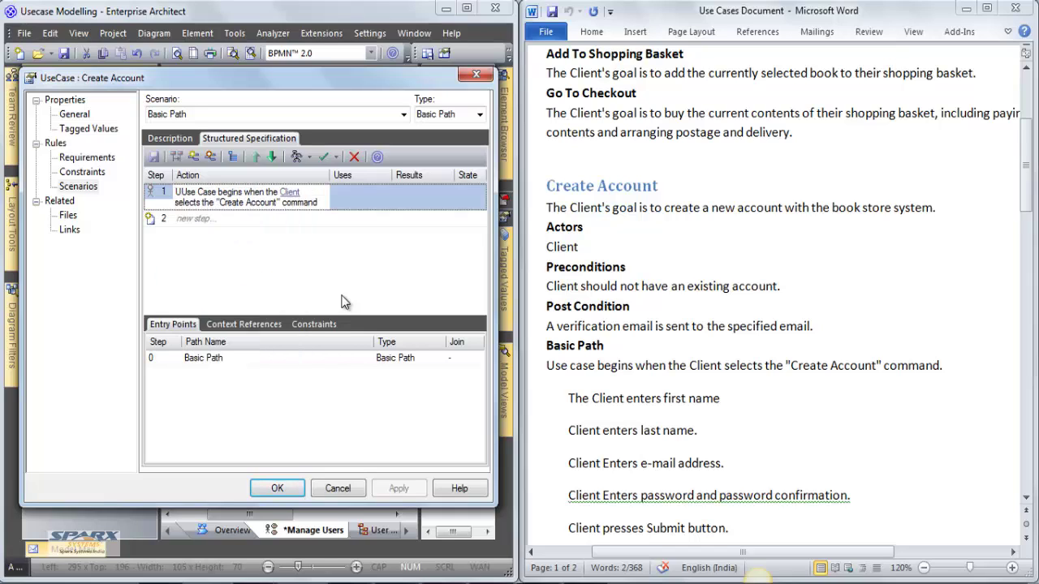
key("Delete")
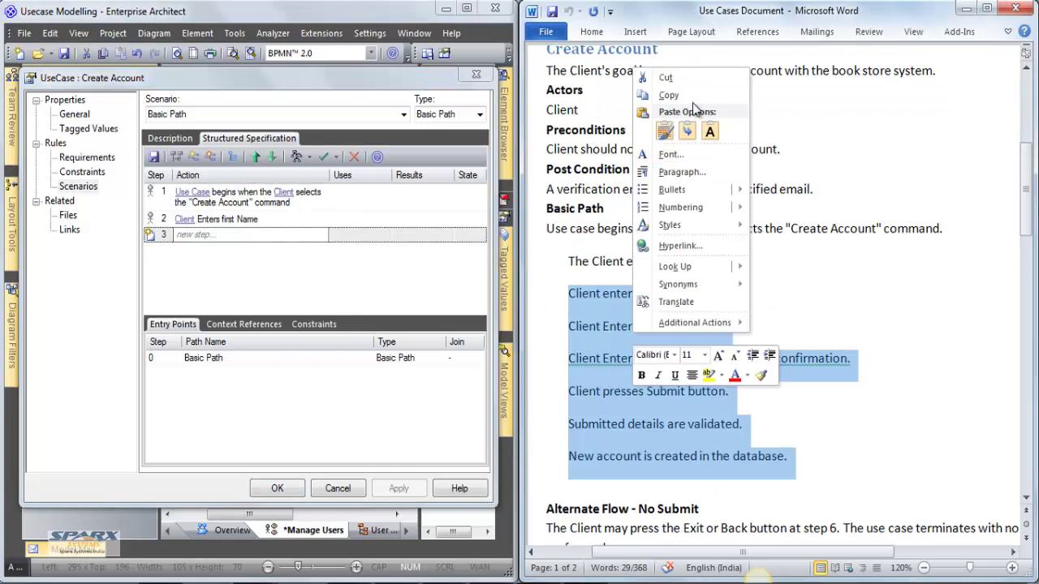
Step: Copy the remaining Basic Path lines from the Word document and create specification steps from the clipboard text, new line delimited
left_click(669, 95)
right_click(271, 312)
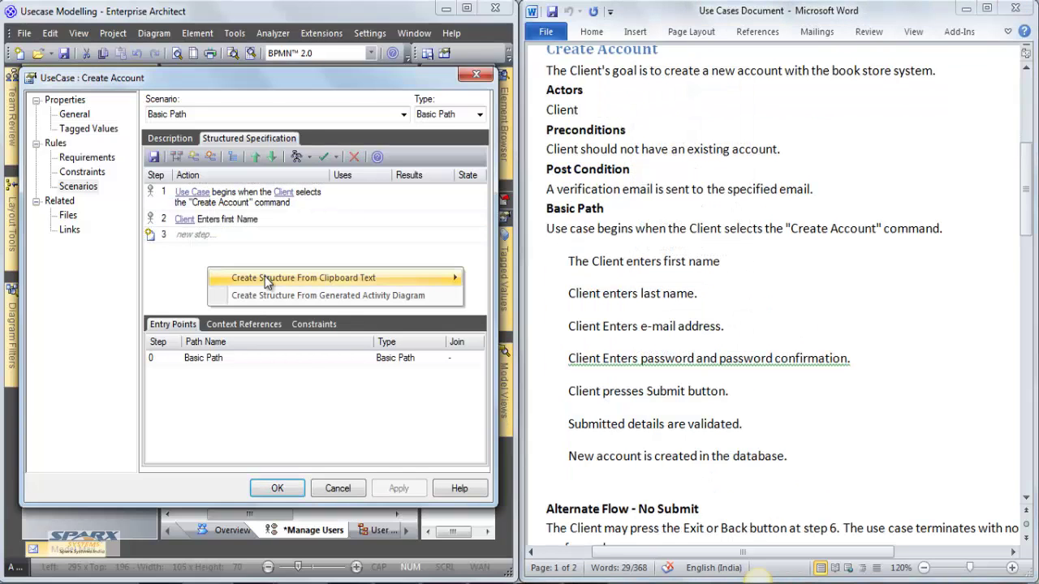
mouse_move(264, 276)
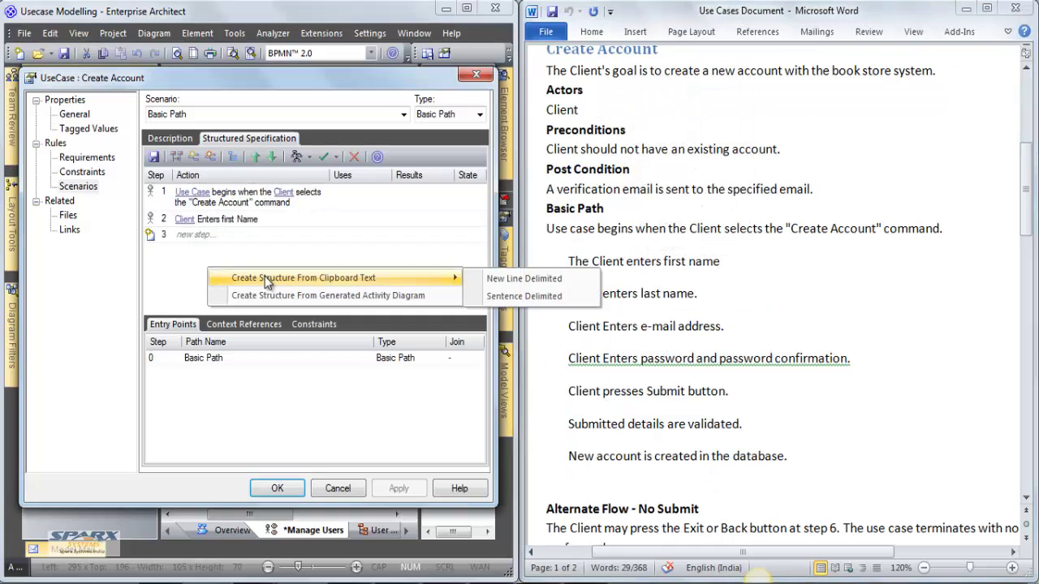
left_click(524, 280)
Step: Change Basic Path steps 3 and 5 to User steps and step 8 to a System step
left_click(331, 234)
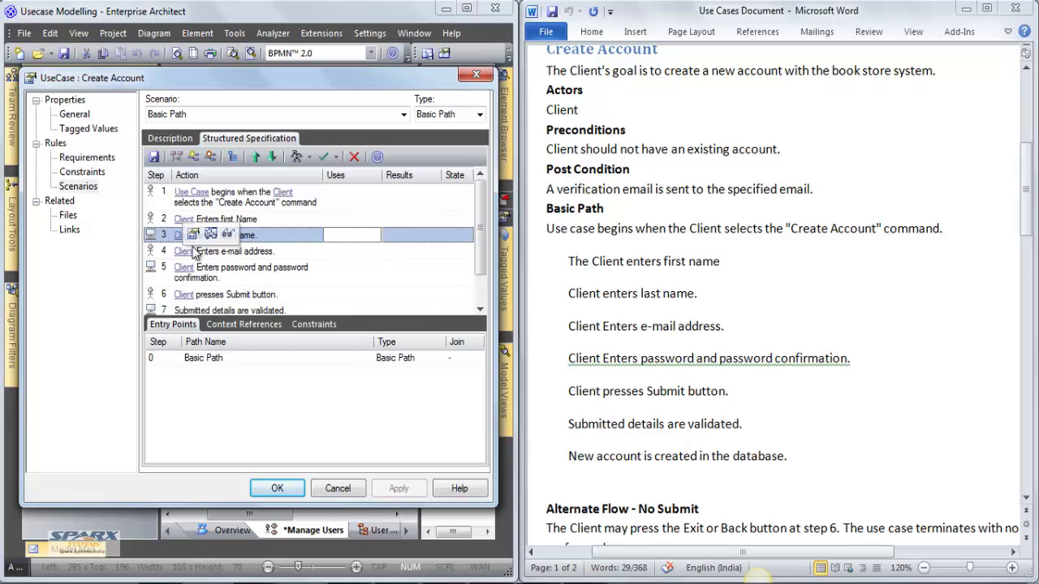
left_click(326, 276)
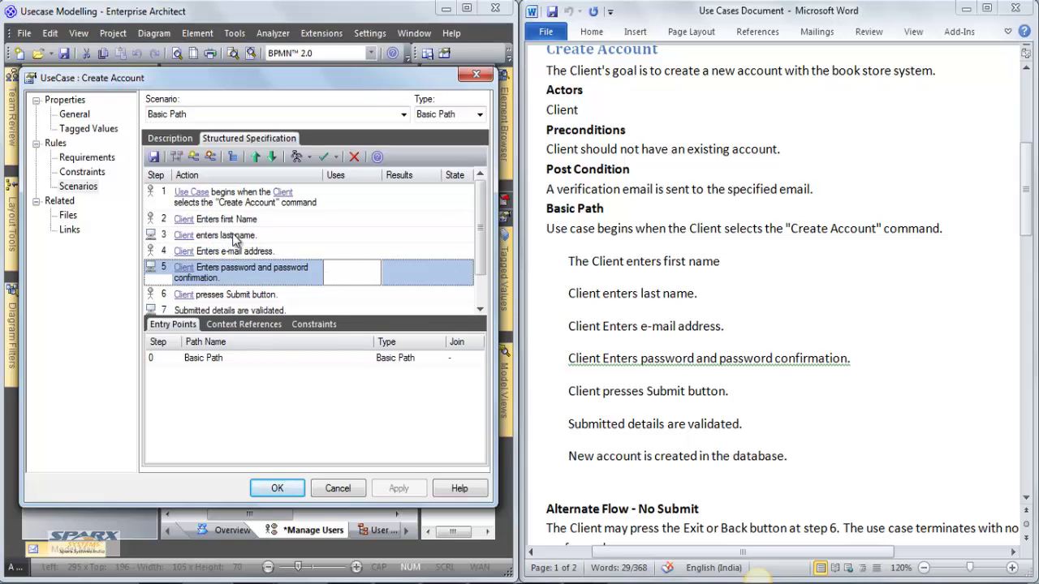
left_click(154, 240)
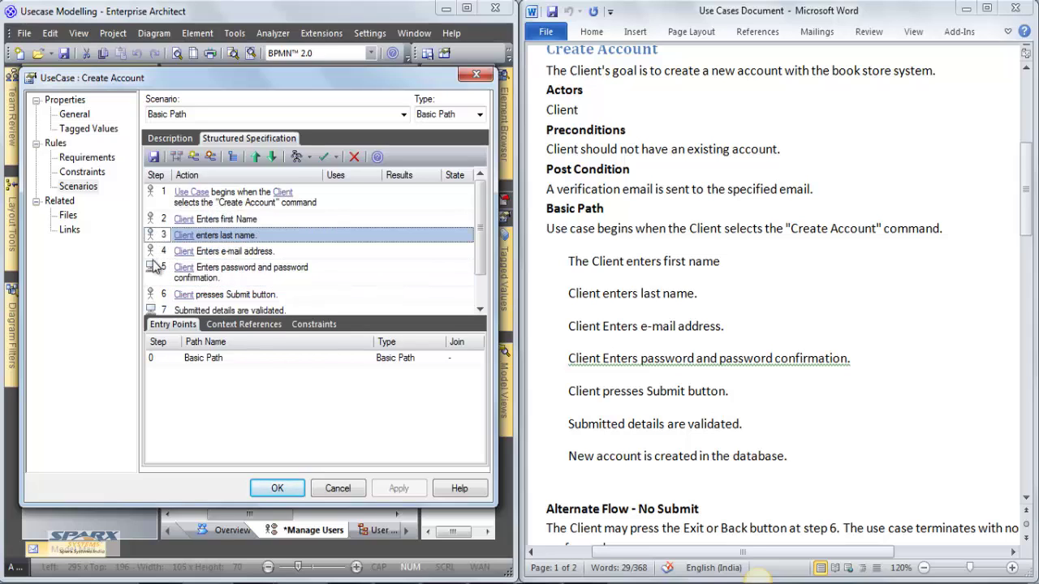
left_click(154, 274)
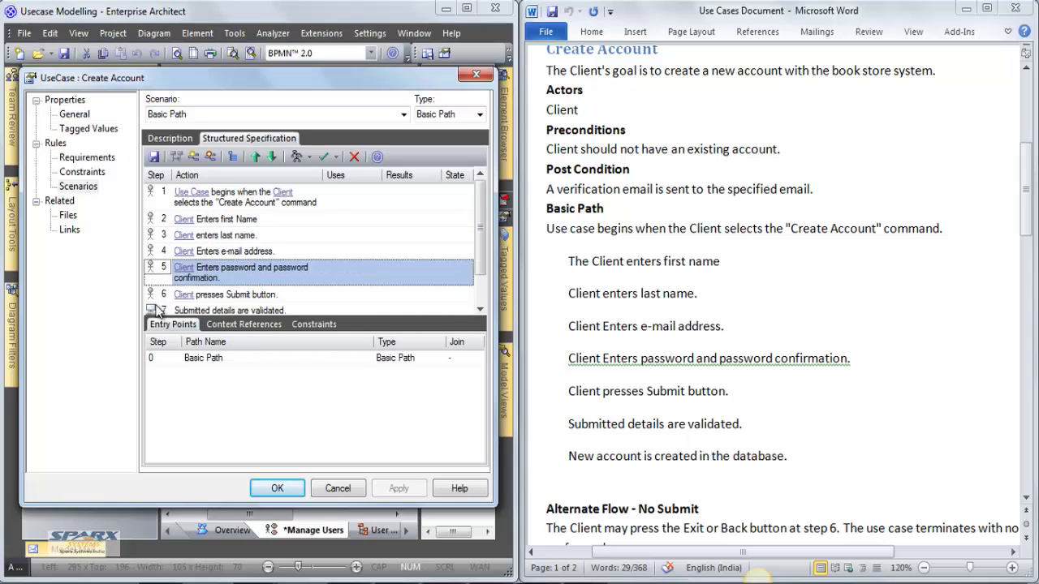
left_click(484, 312)
left_click(485, 312)
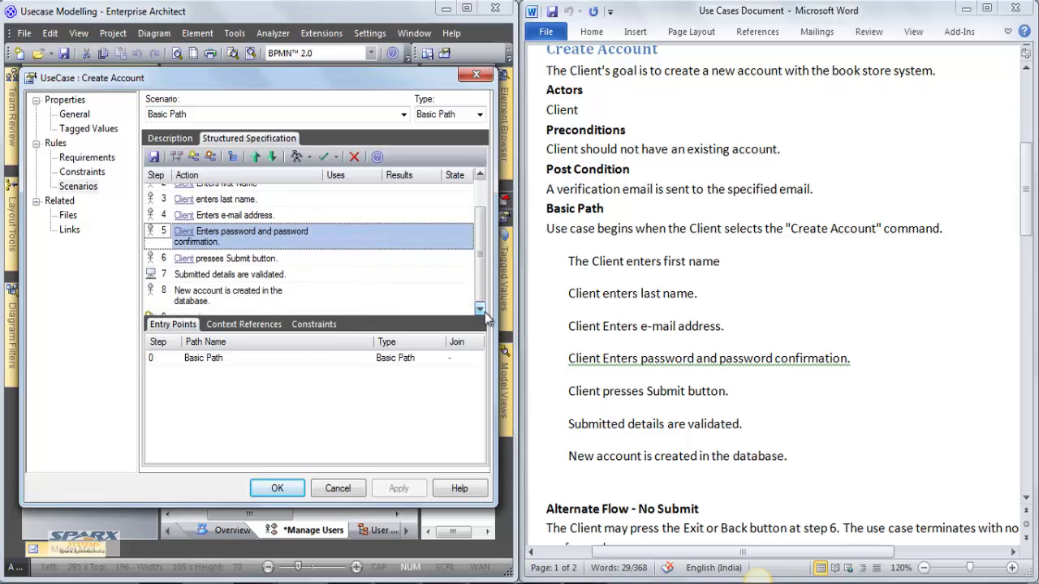
left_click(155, 294)
left_click(313, 287)
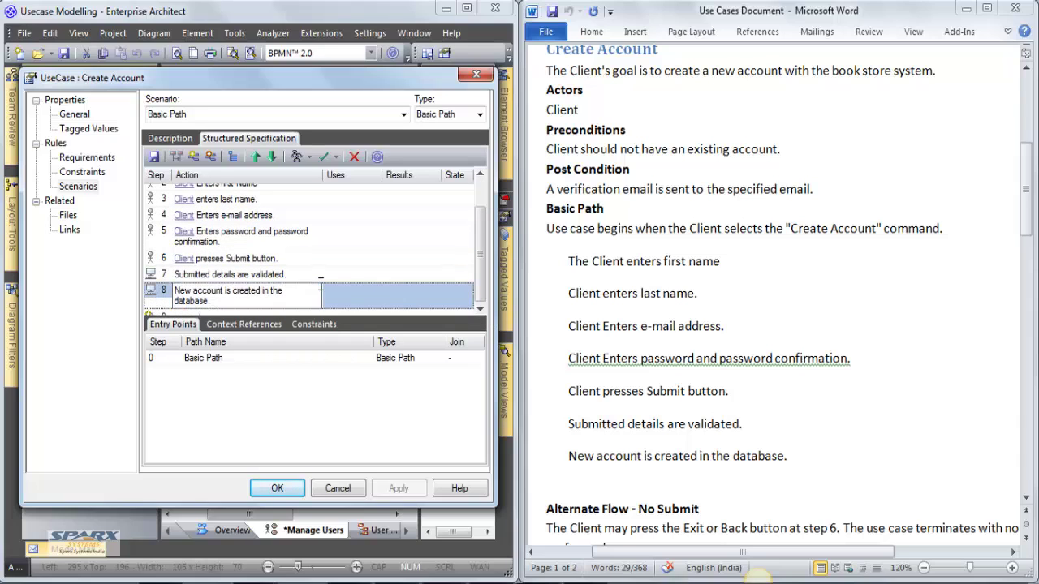
scroll(322, 290, "up", 2)
left_click(384, 268)
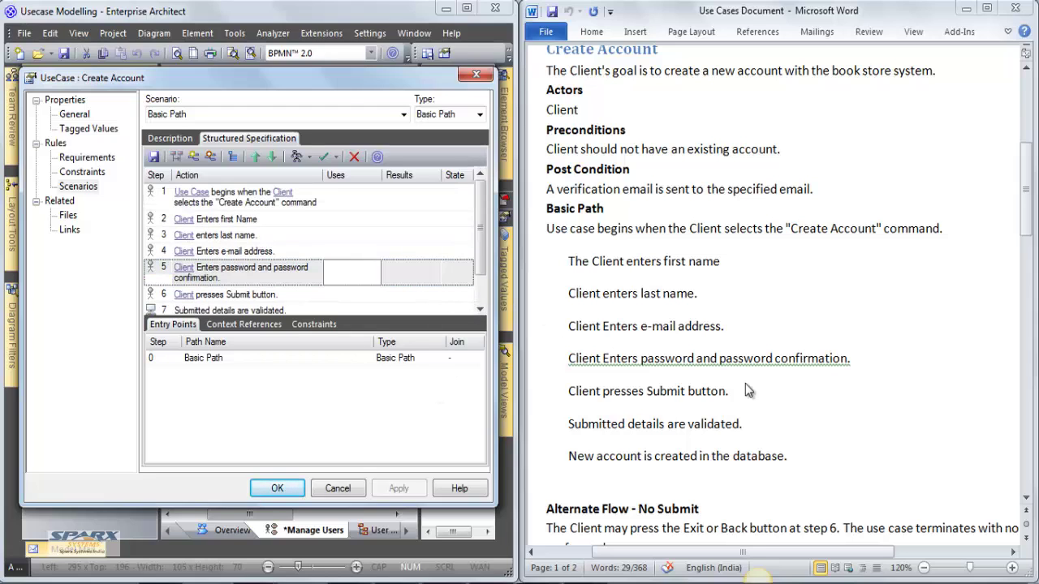
Step: Consult the alternate flows in the Word document and add an alternate path named "Cancel" to Basic Path step 6
left_click_drag(568, 293, 797, 461)
scroll(814, 454, "down", 1)
scroll(815, 434, "down", 3)
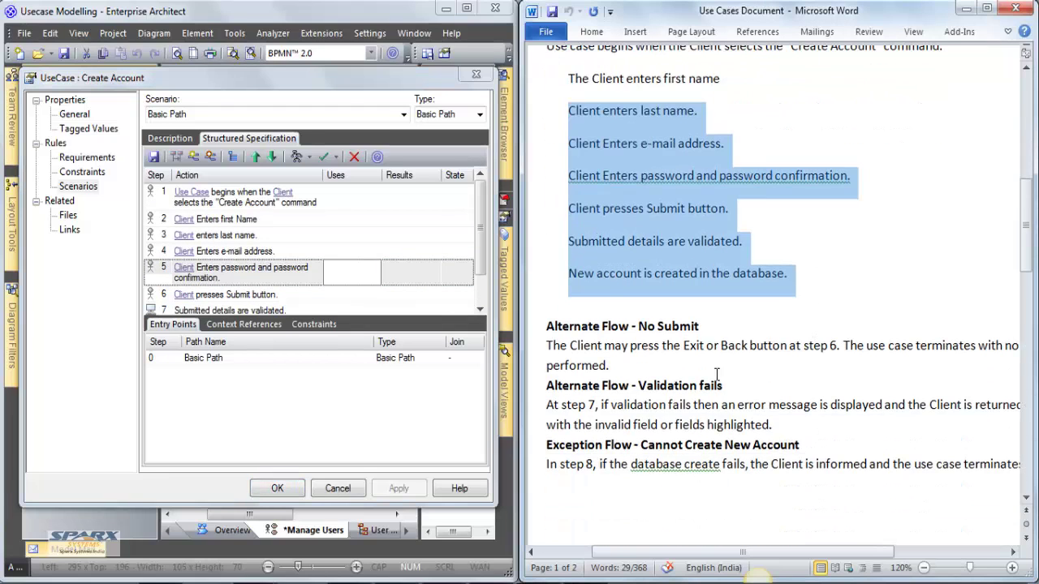
left_click(701, 349)
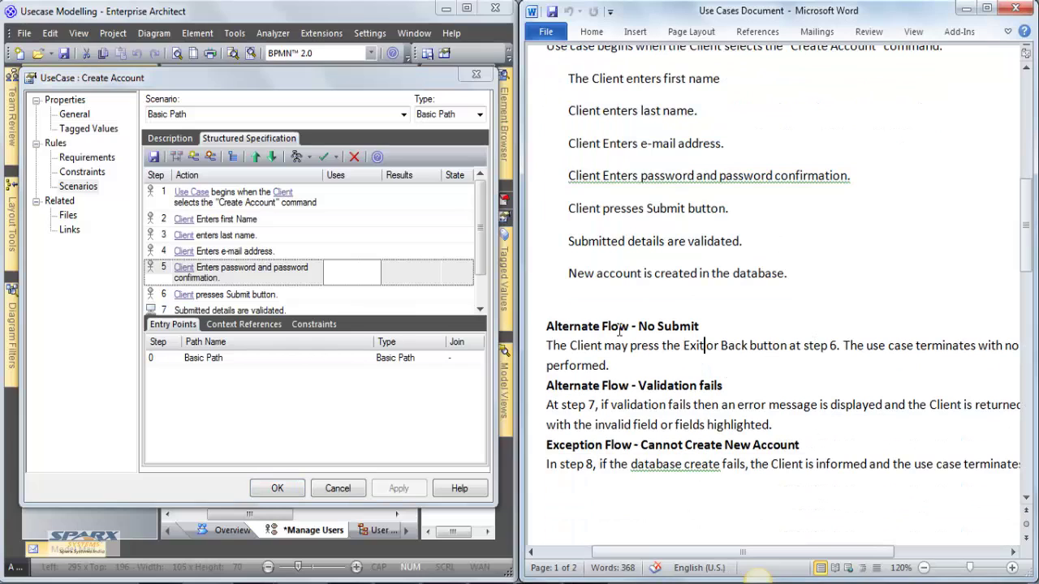
left_click(258, 294)
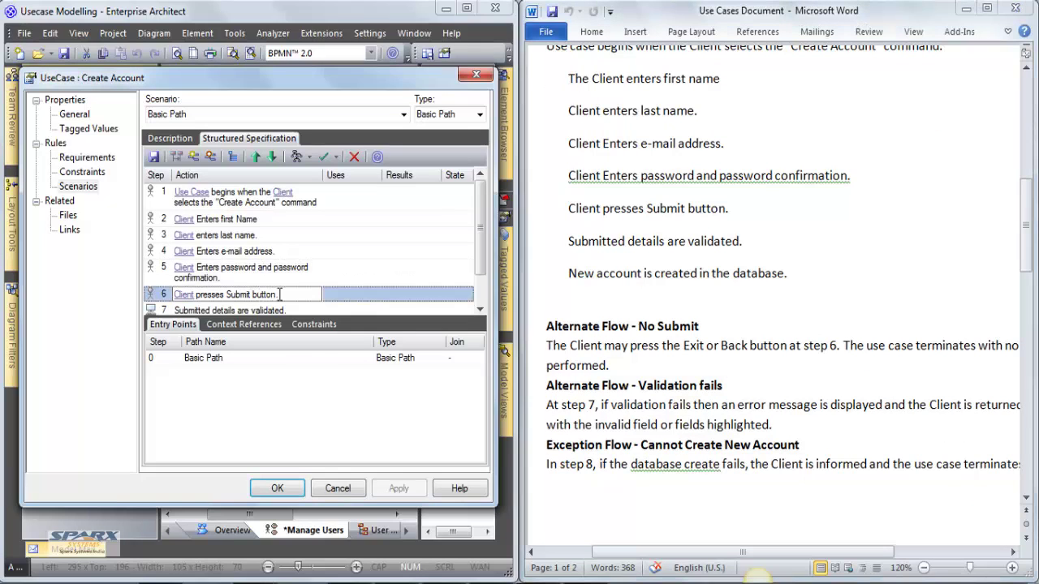
right_click(279, 295)
left_click(381, 349)
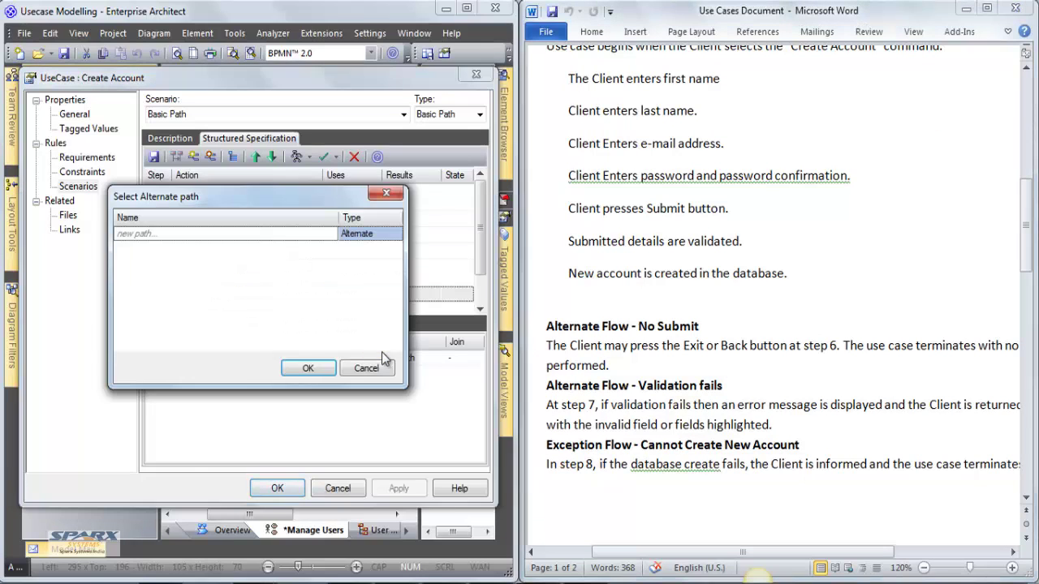
left_click(225, 233)
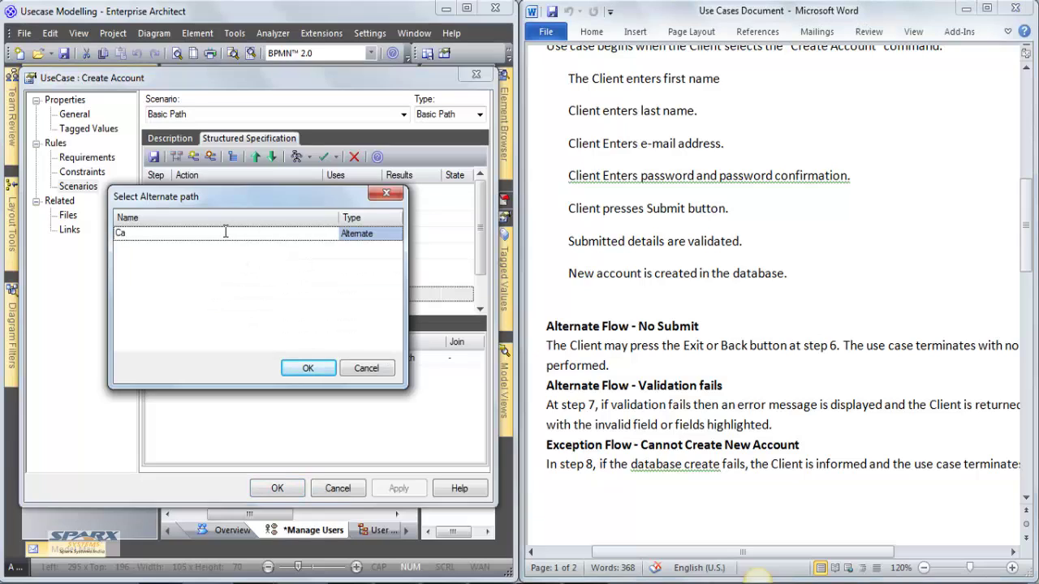
type("Cancel")
key("Return")
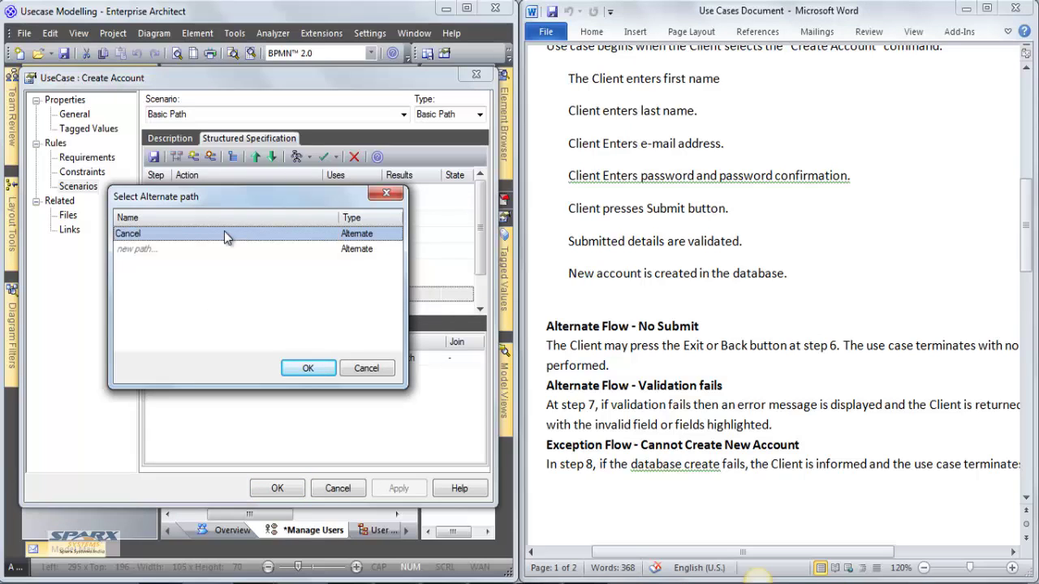
left_click(308, 368)
Step: View the Cancel path's structured specification, return to the Basic Path and select the Cancel entry point
double_click(201, 373)
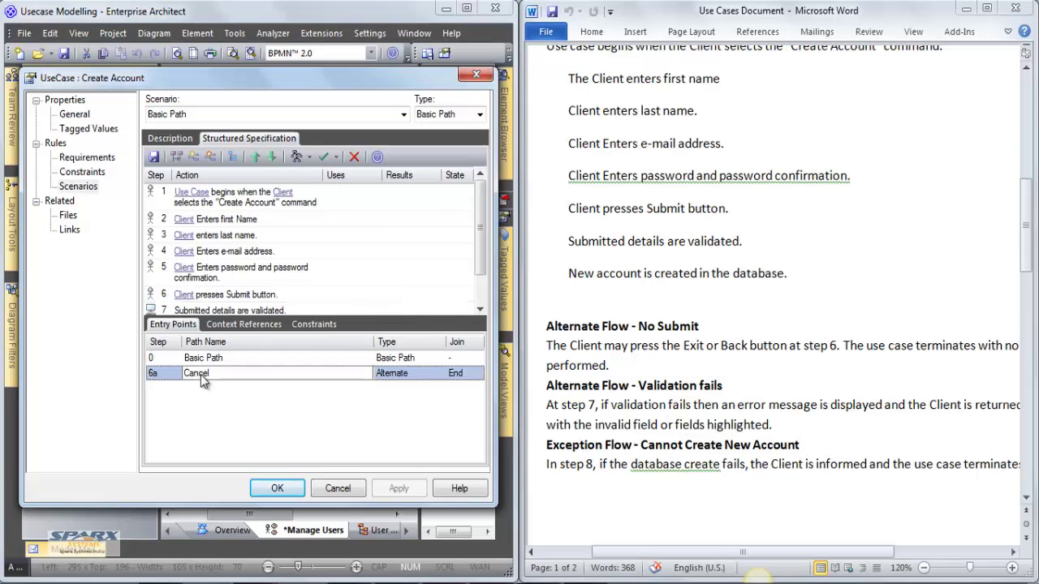
left_click(208, 192)
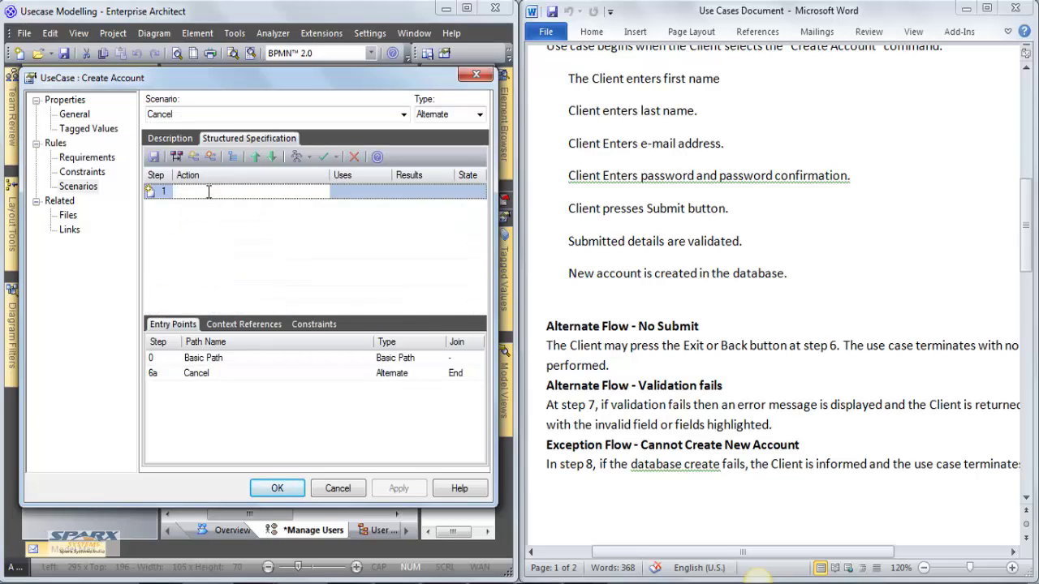
type("C")
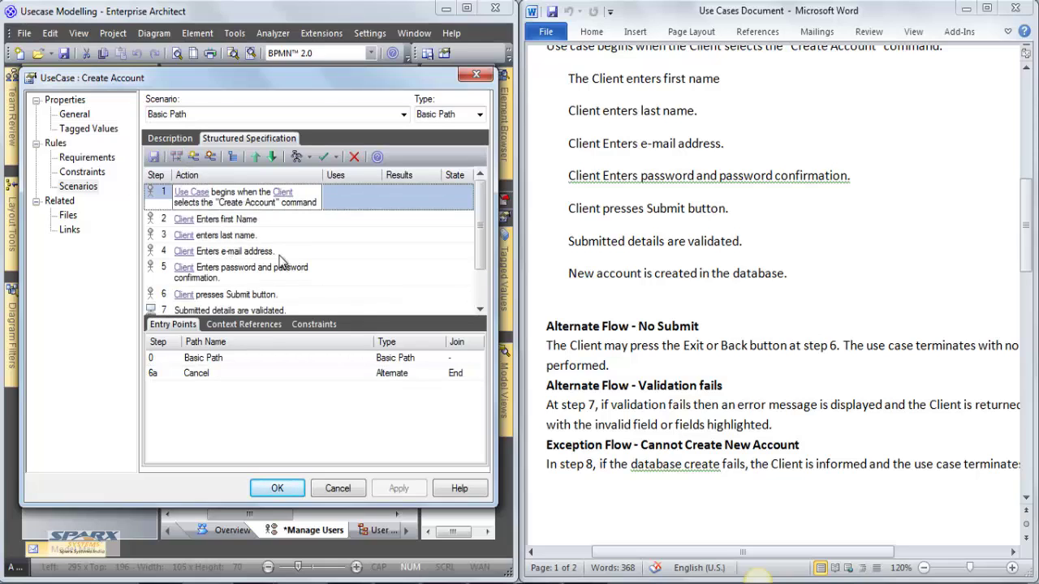
left_click(231, 272)
left_click(221, 376)
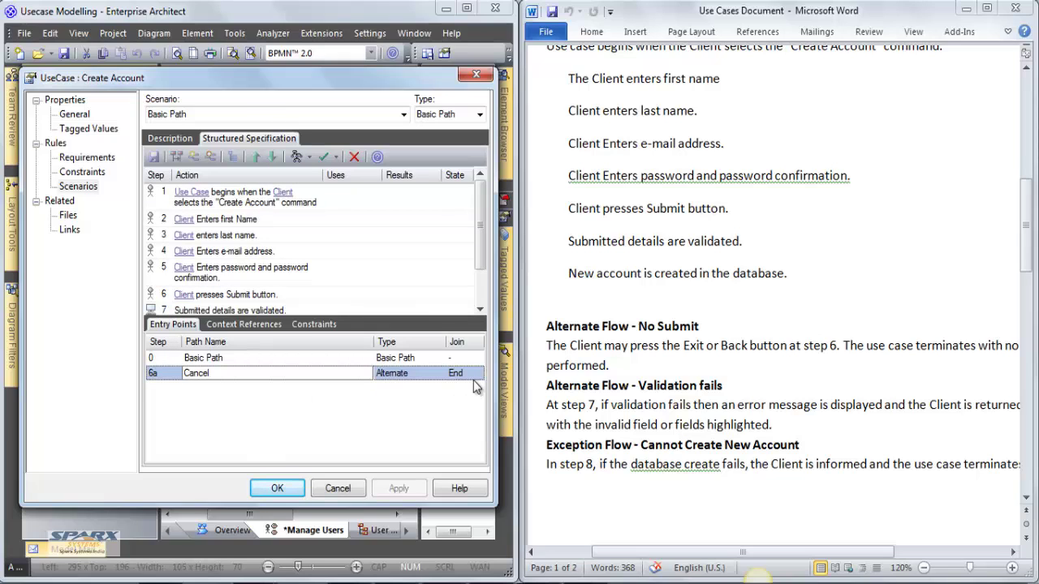
Step: Add an alternate path named "Validation Fails" to Basic Path step 7, "Submitted details are validated."
left_click(193, 310)
right_click(193, 263)
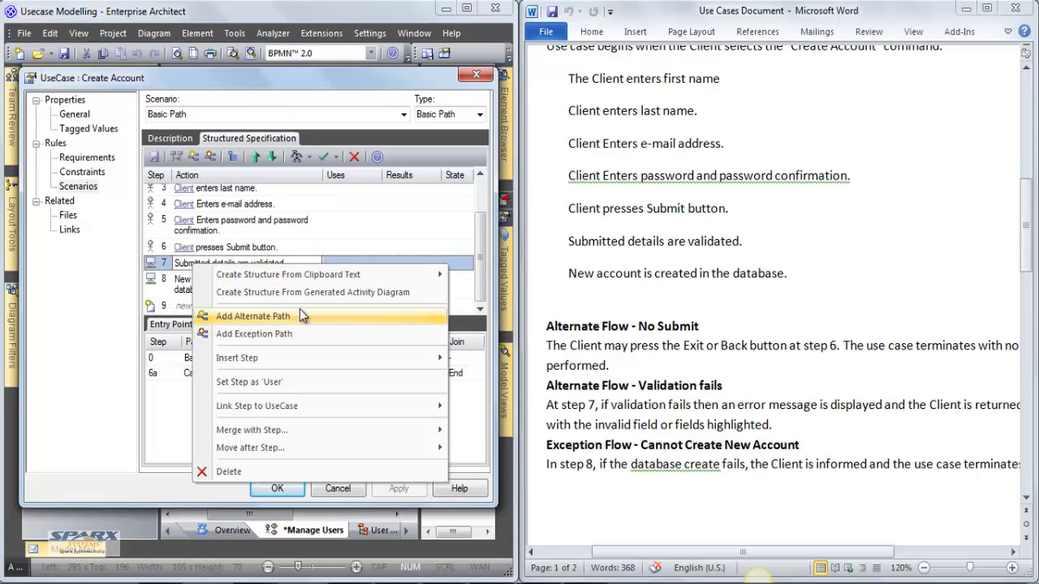
left_click(300, 315)
left_click(148, 248)
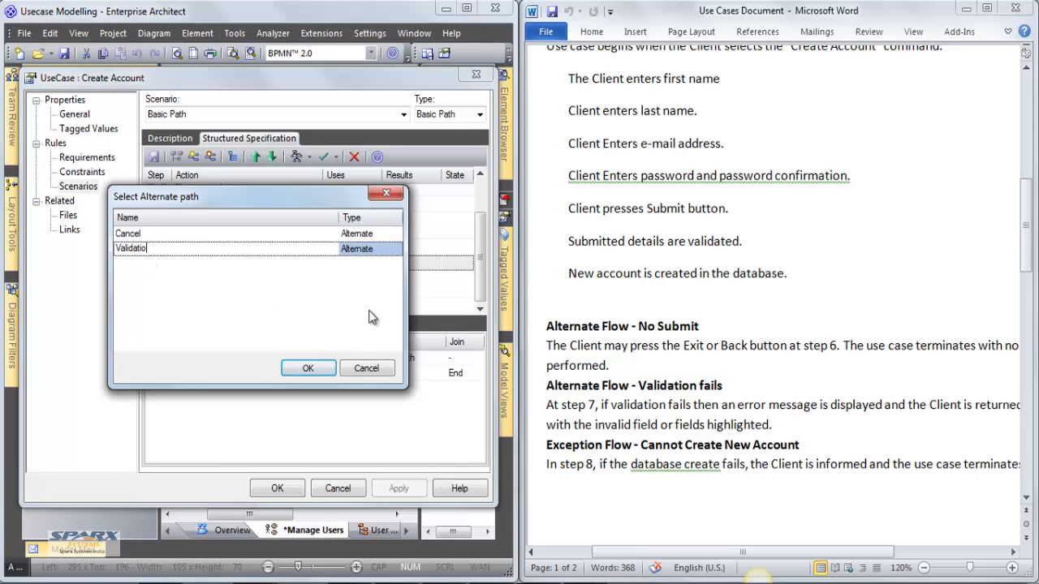
type("Validation Fails")
key("Return")
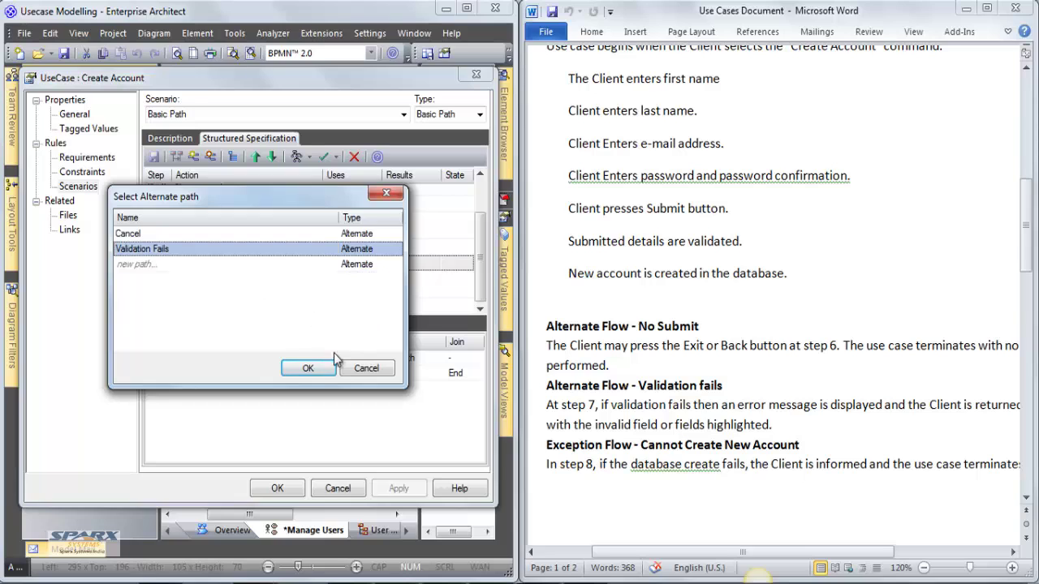
left_click(307, 368)
Step: View the Validation Fails path's specification and set its entry point to join the Basic Path at step 2
double_click(254, 392)
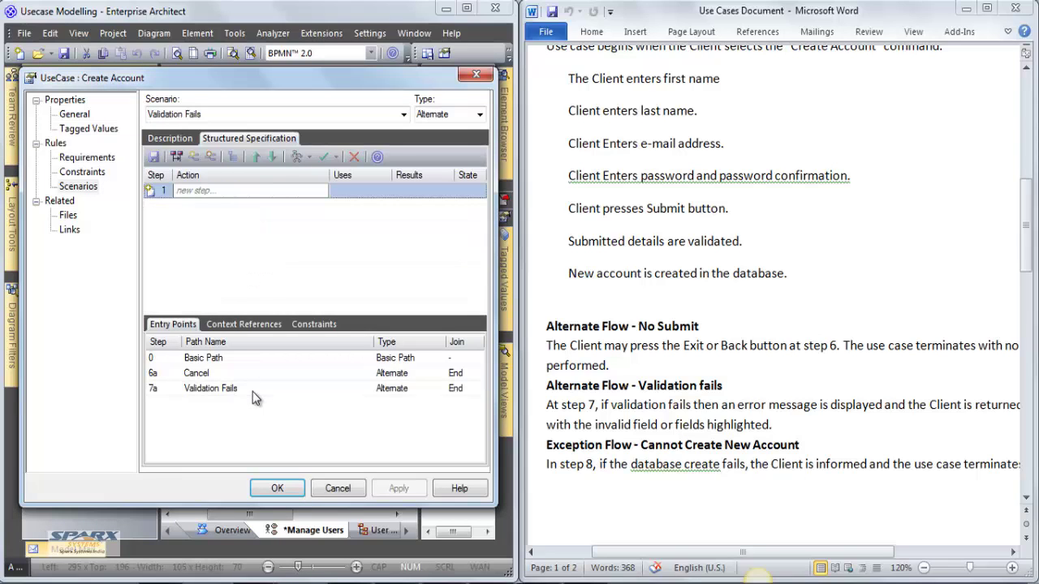
left_click(216, 190)
left_click(461, 388)
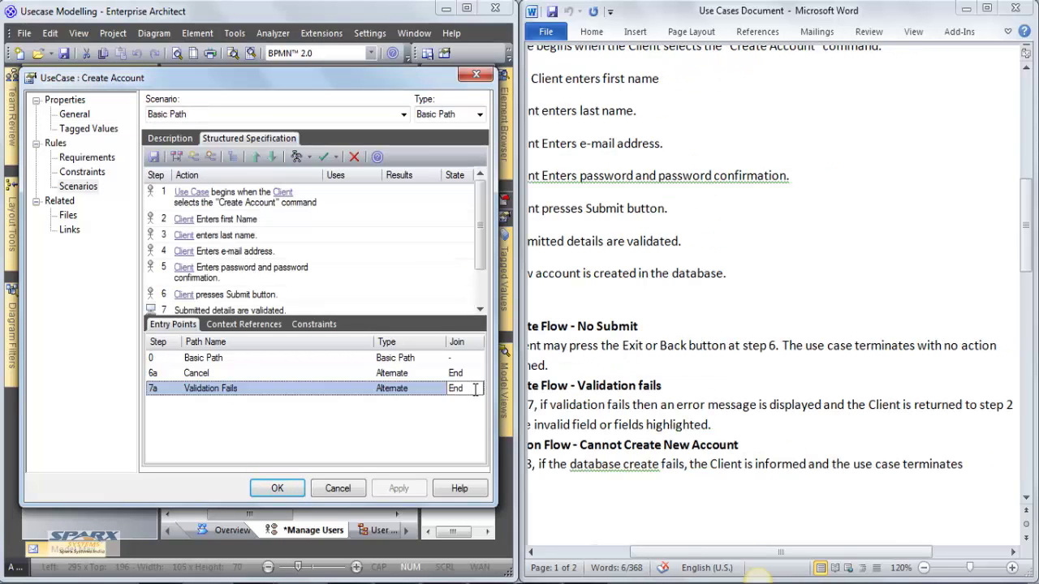
left_click(477, 389)
left_click(474, 427)
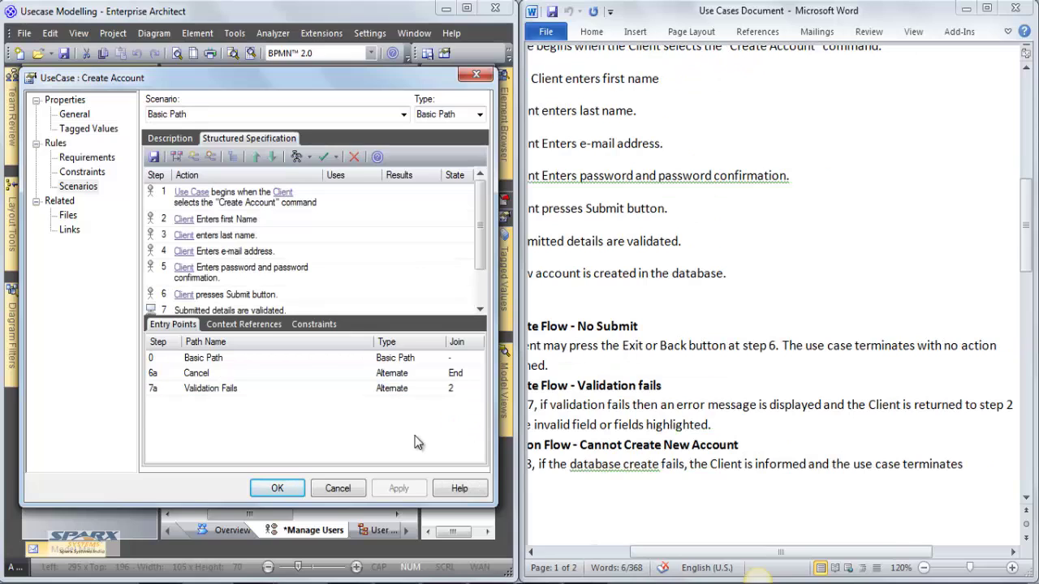
Step: Consult the exception flow in the Word document and add an exception path named "Database Fail" to Basic Path step 8
left_click(673, 527)
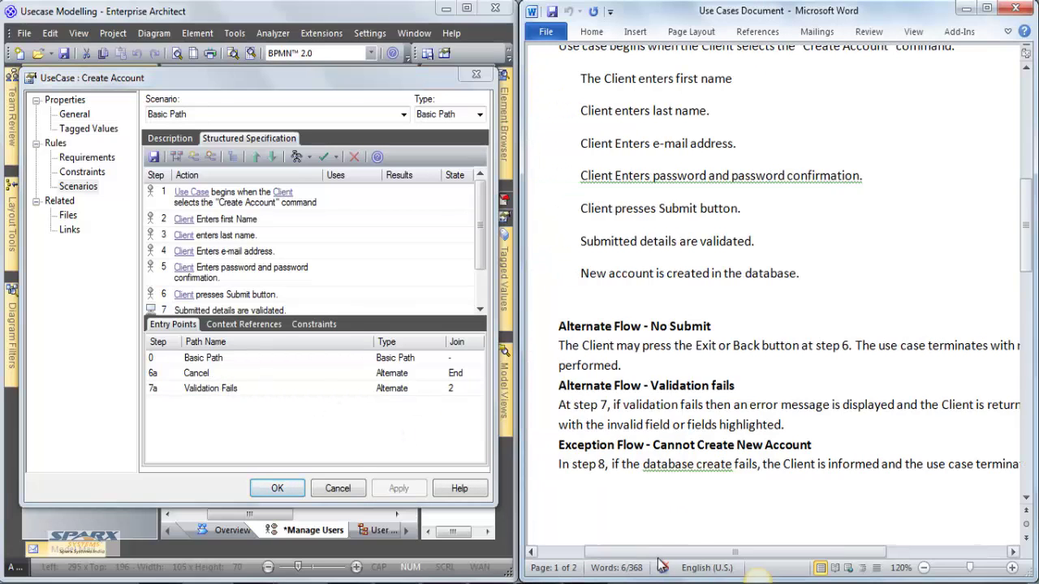
left_click(219, 431)
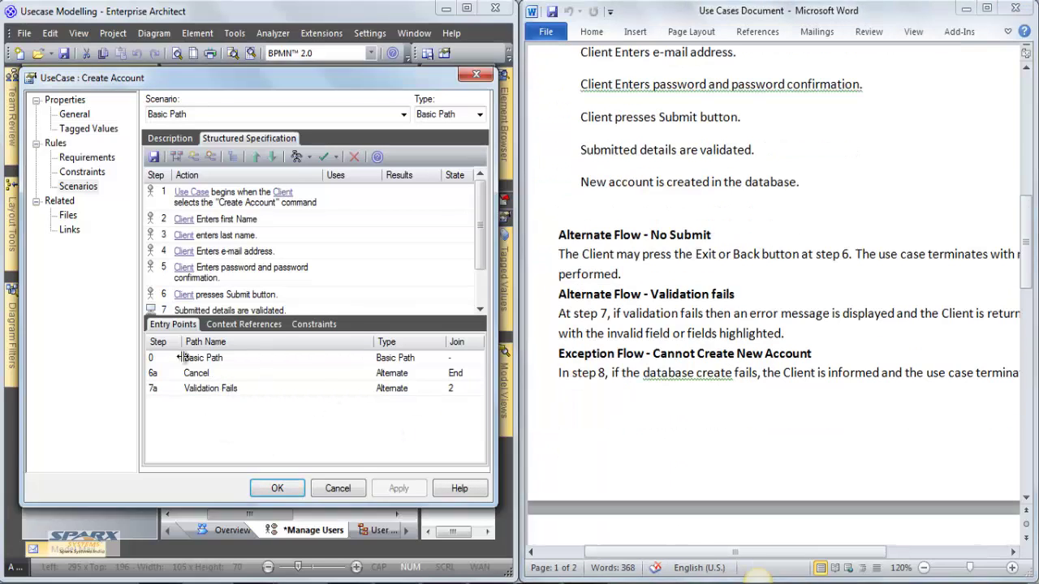
left_click(235, 310)
type("New account is created in the database.")
right_click(255, 286)
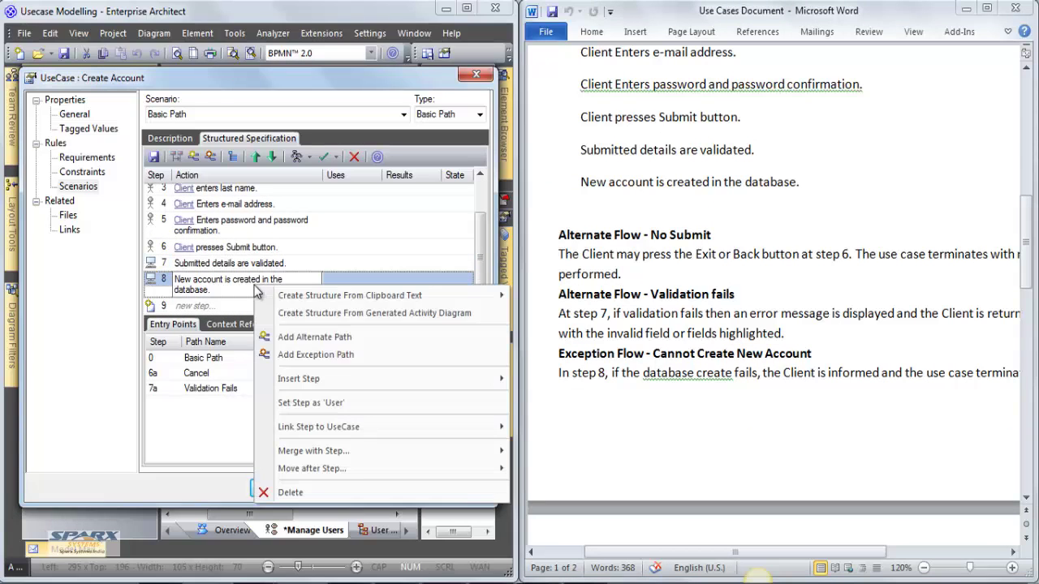
left_click(349, 353)
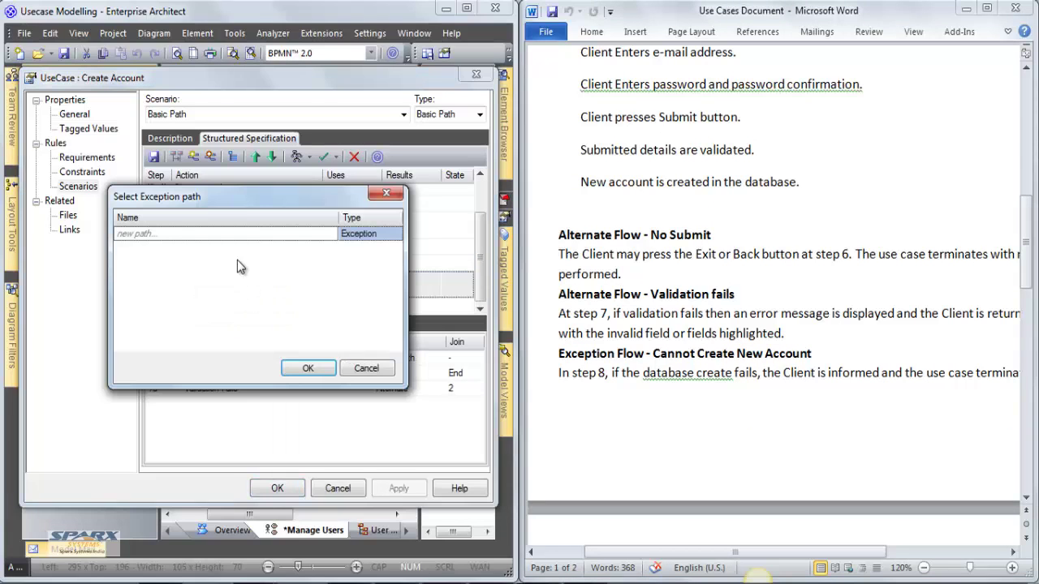
left_click(253, 233)
type("Database Fail")
key("Return")
left_click(302, 369)
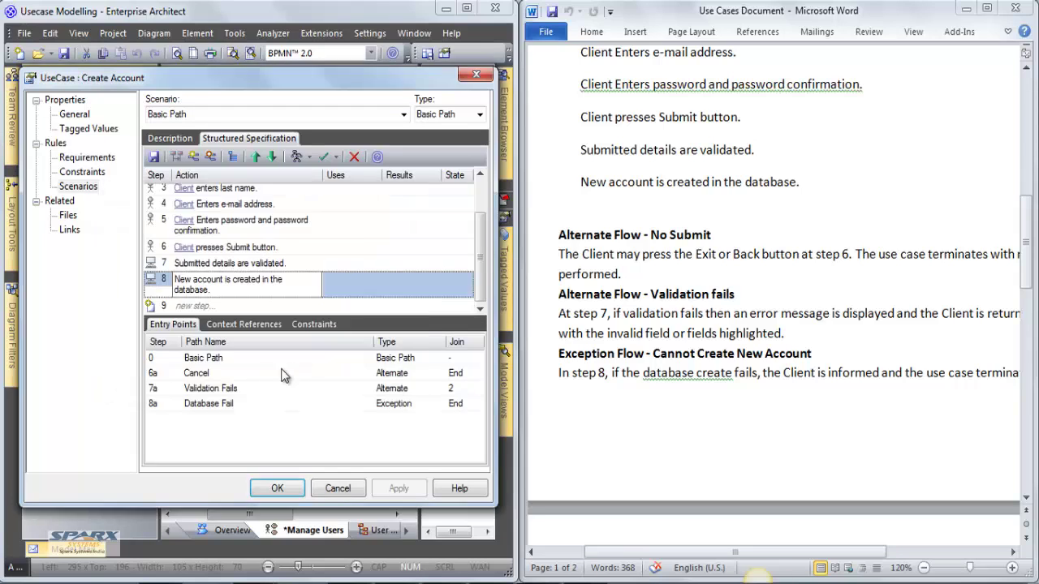
Step: Select the Database Fail entry point and set the result of Basic Path step 1 to "New Registration dialog is displayed"
double_click(225, 411)
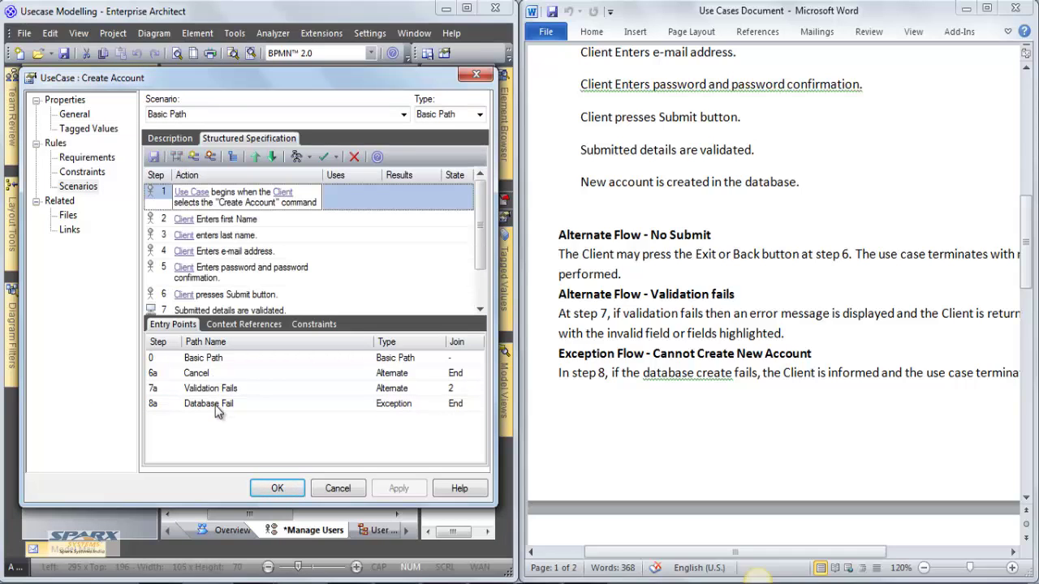
left_click(215, 406)
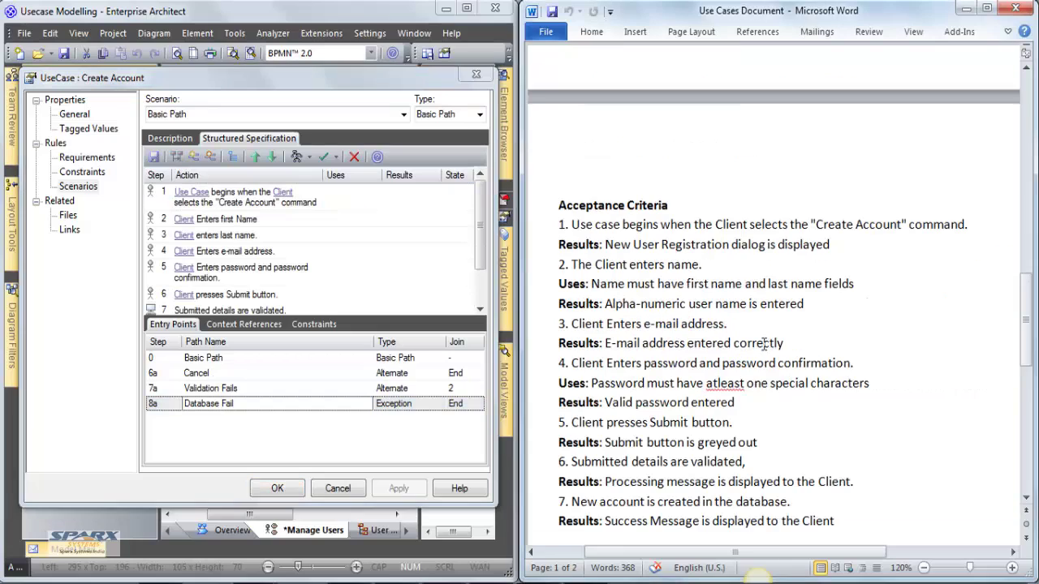
left_click(406, 226)
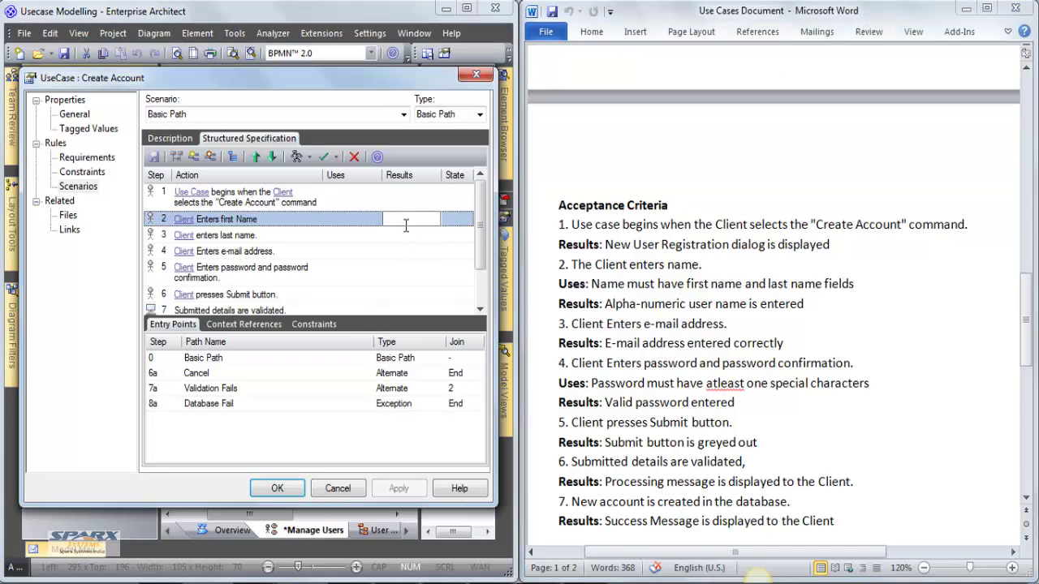
left_click(406, 193)
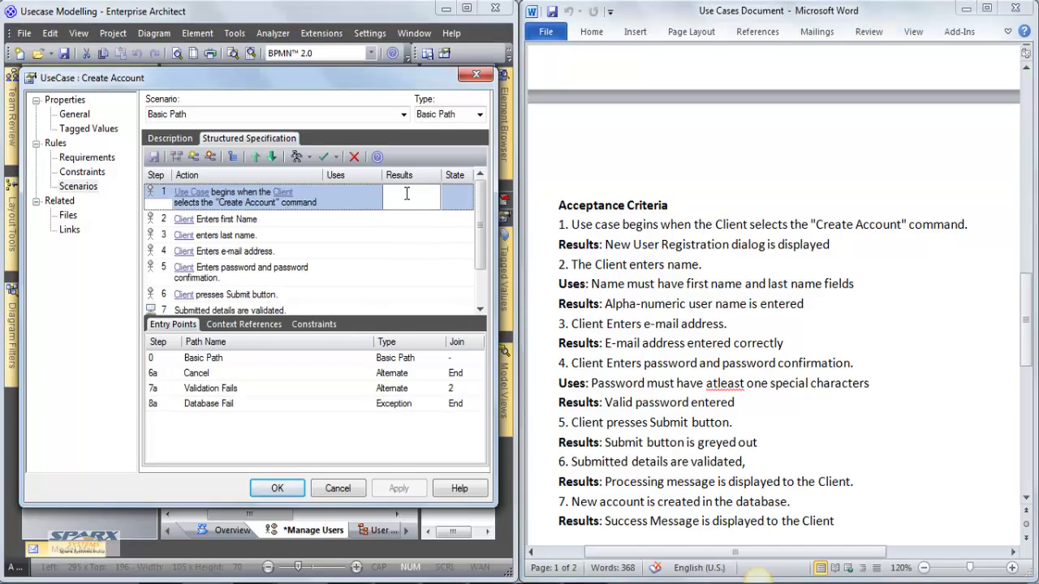
type("New Registration dialog is displayed")
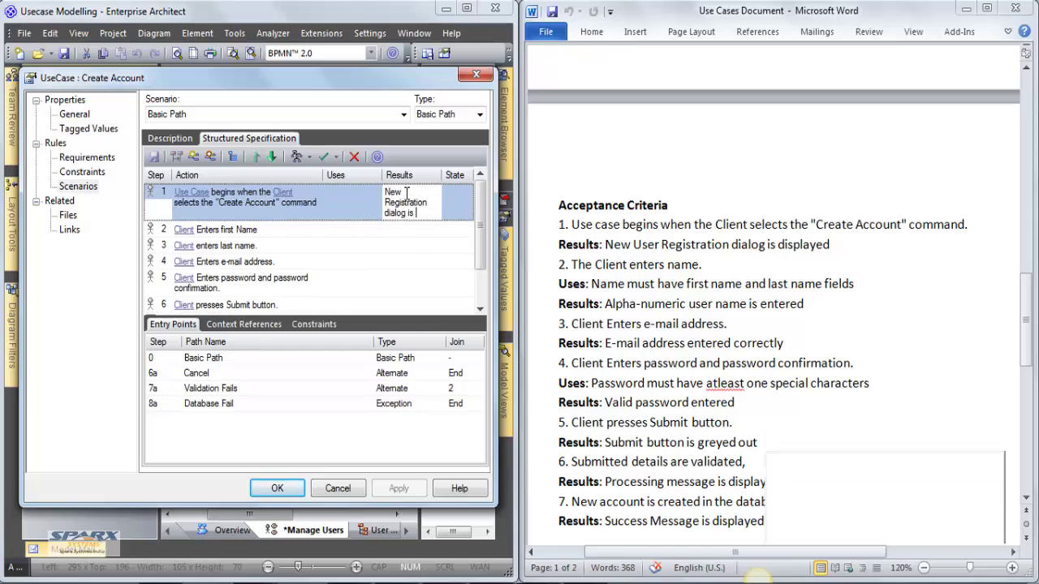
Step: Set the result of Basic Path step 2 to "Name must have first name and last name"
left_click(412, 241)
type("Name must have first na")
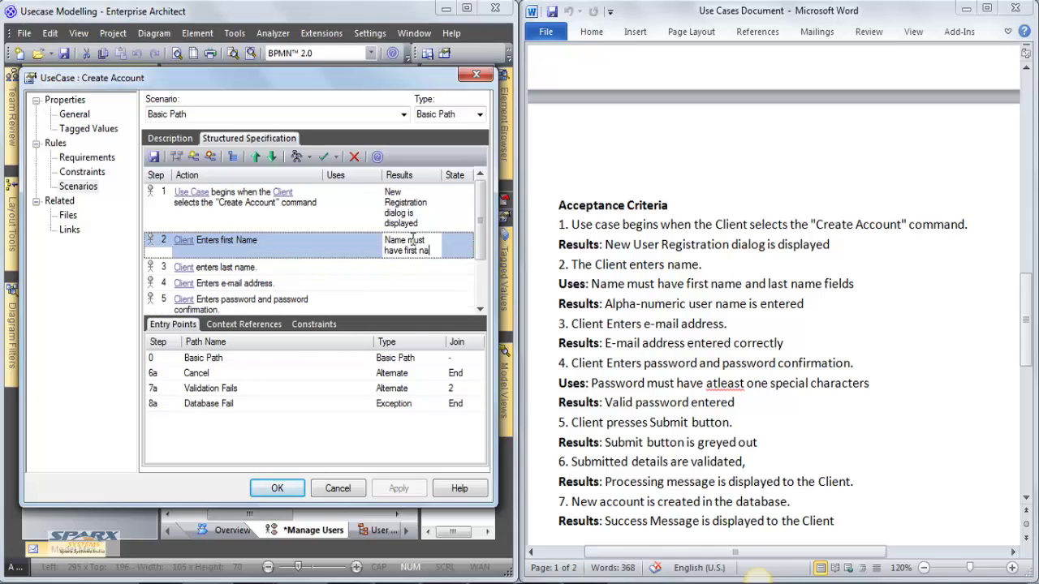
type("me and last name")
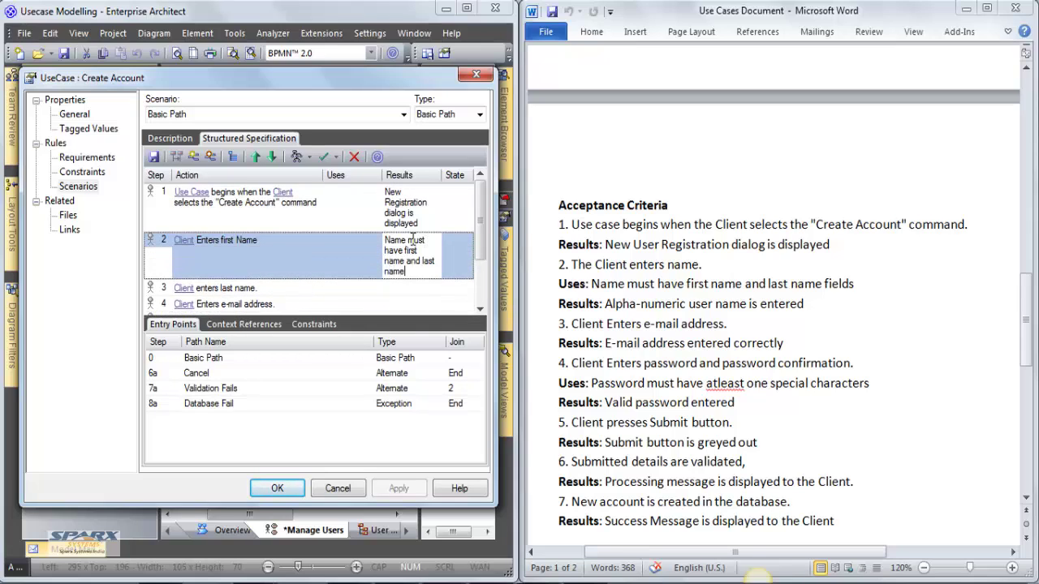
Step: Link step 2's Uses entry by Realization to the Account requirement "Name must have first name and last name fields" under Manage Users
left_click(355, 252)
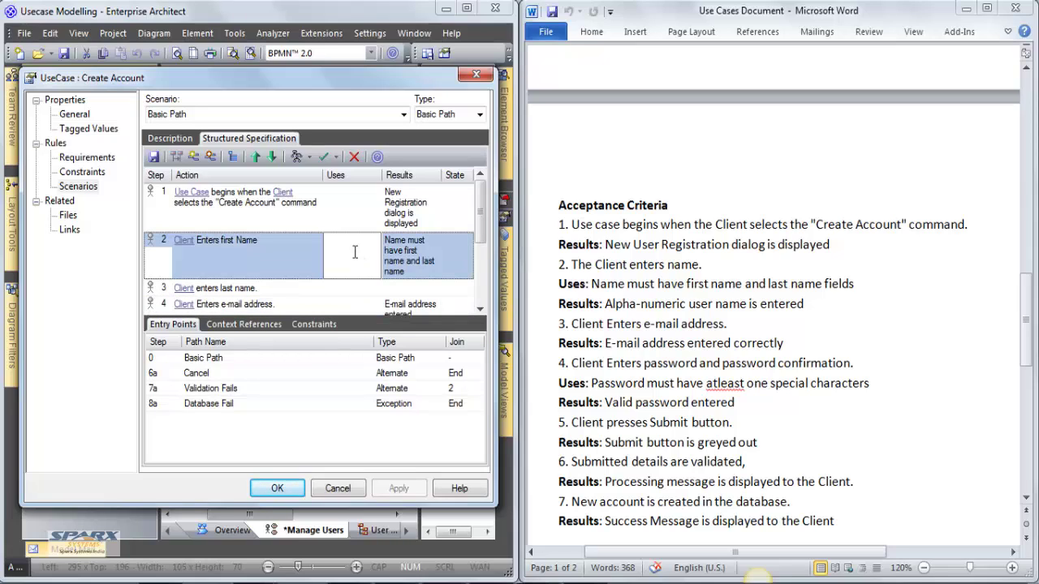
right_click(354, 254)
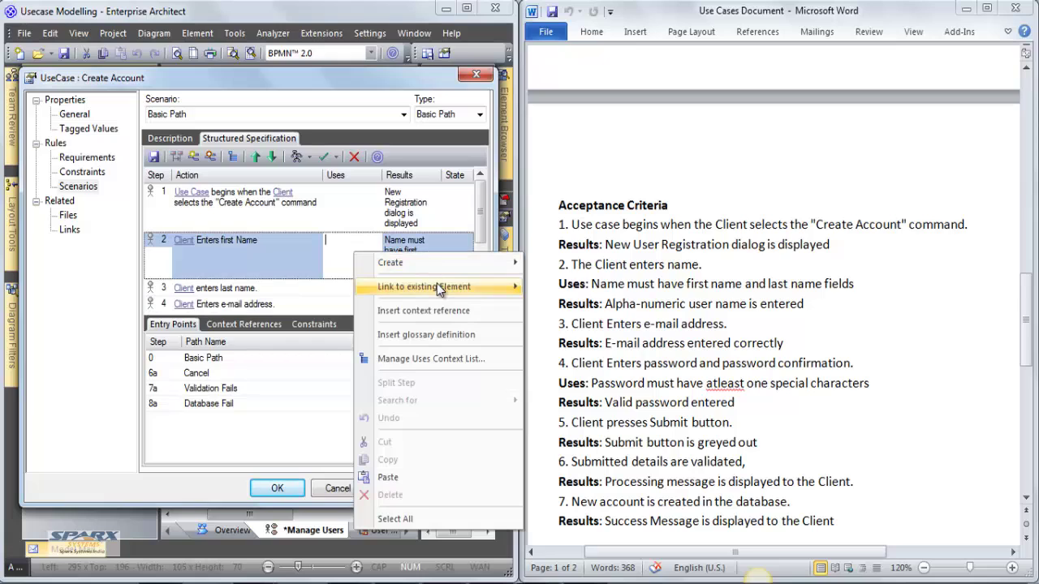
mouse_move(437, 289)
mouse_move(566, 289)
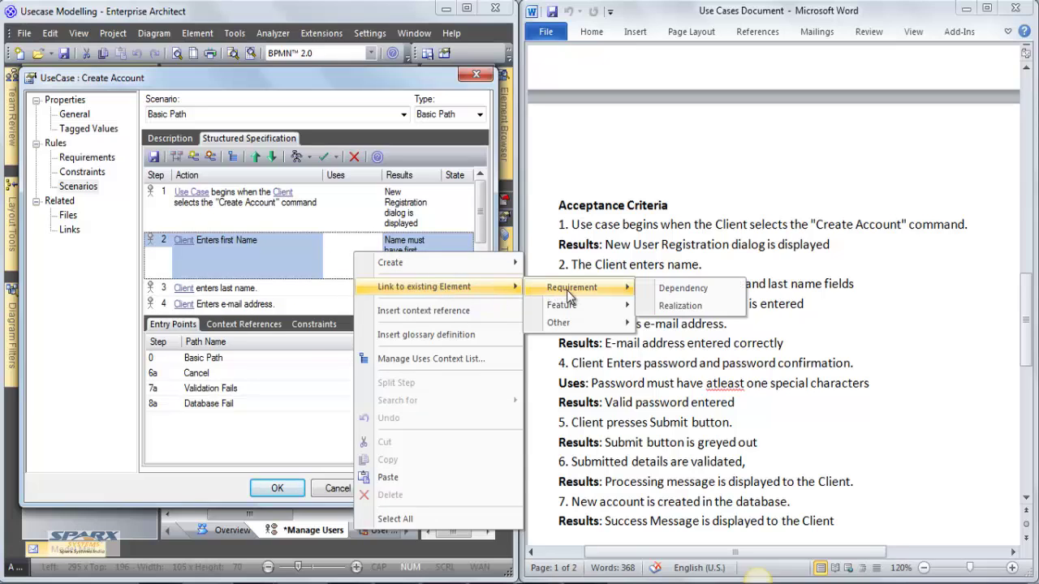
left_click(700, 311)
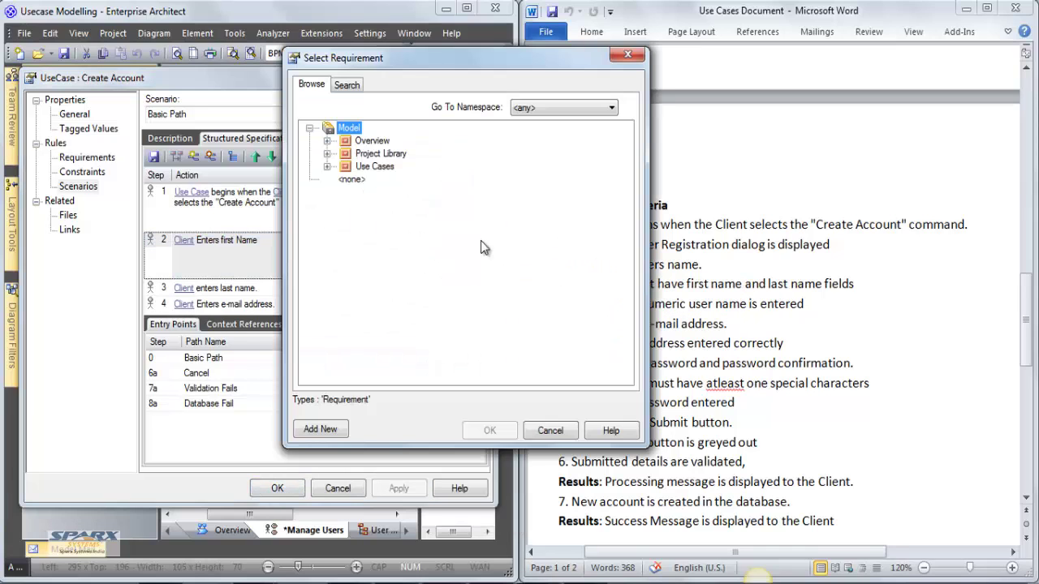
left_click(327, 166)
left_click(327, 153)
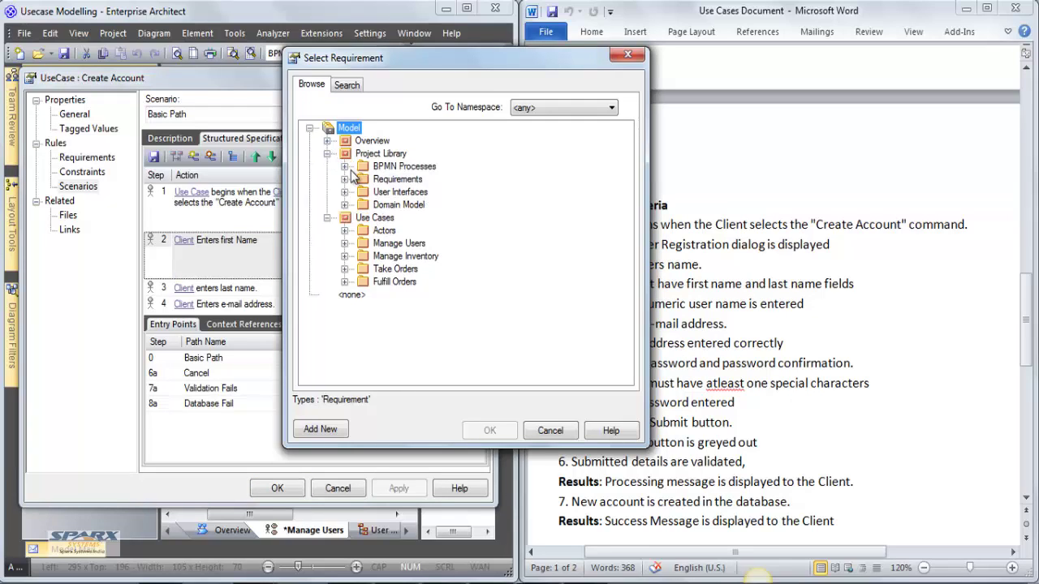
left_click(345, 179)
left_click(362, 193)
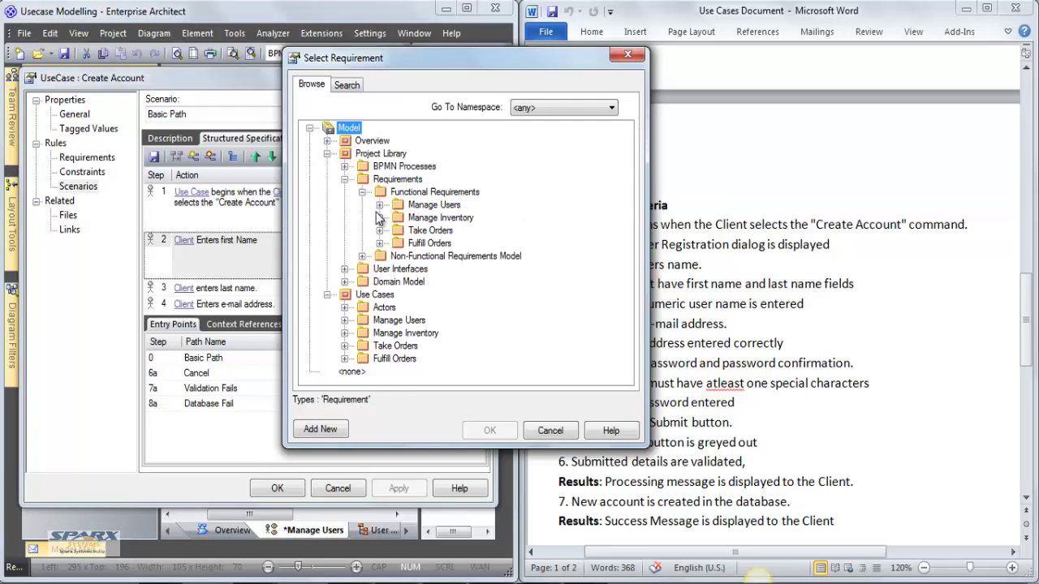
left_click(379, 205)
left_click(397, 217)
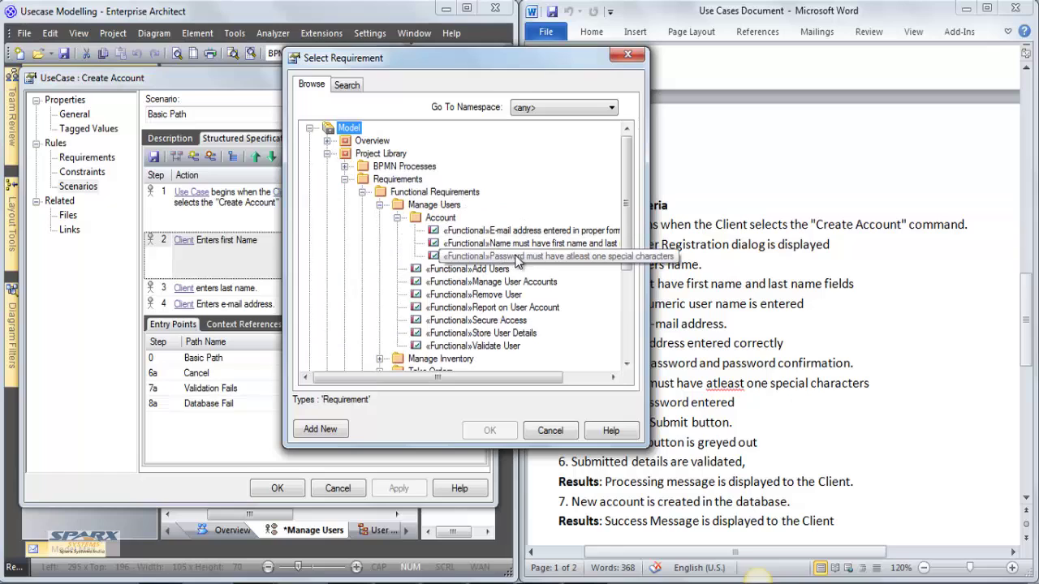
double_click(487, 243)
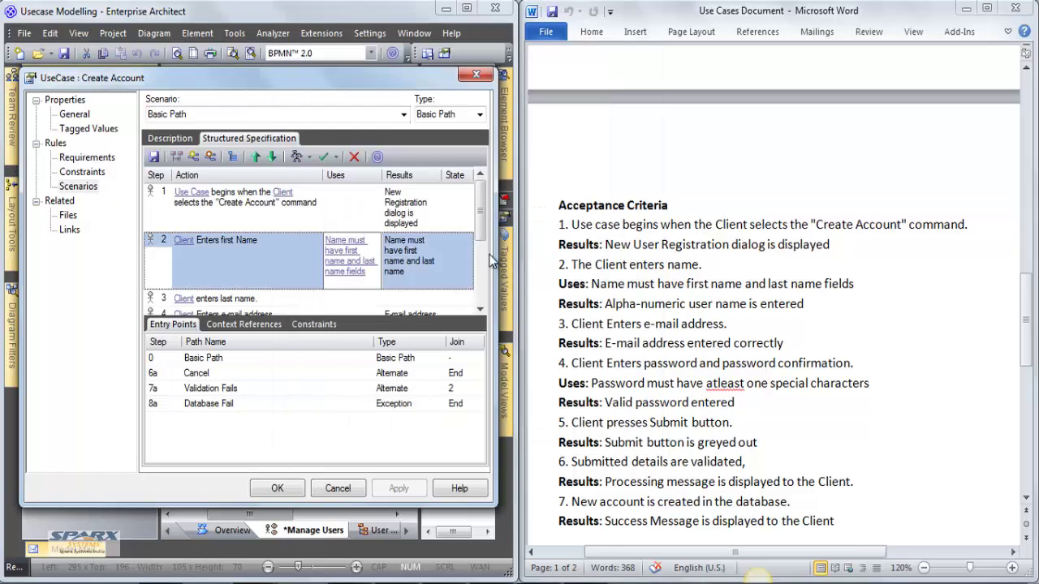
Step: Link step 4's Uses entry to the requirement "E-mail address entered in proper format" and step 6's by Dependency to the Add New User dialog
left_click(349, 298)
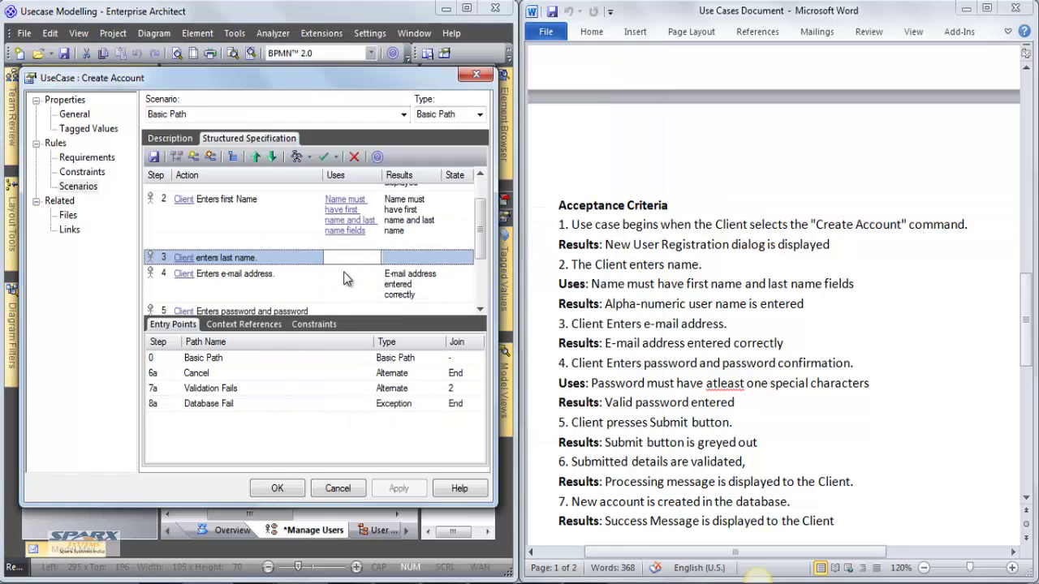
left_click(344, 278)
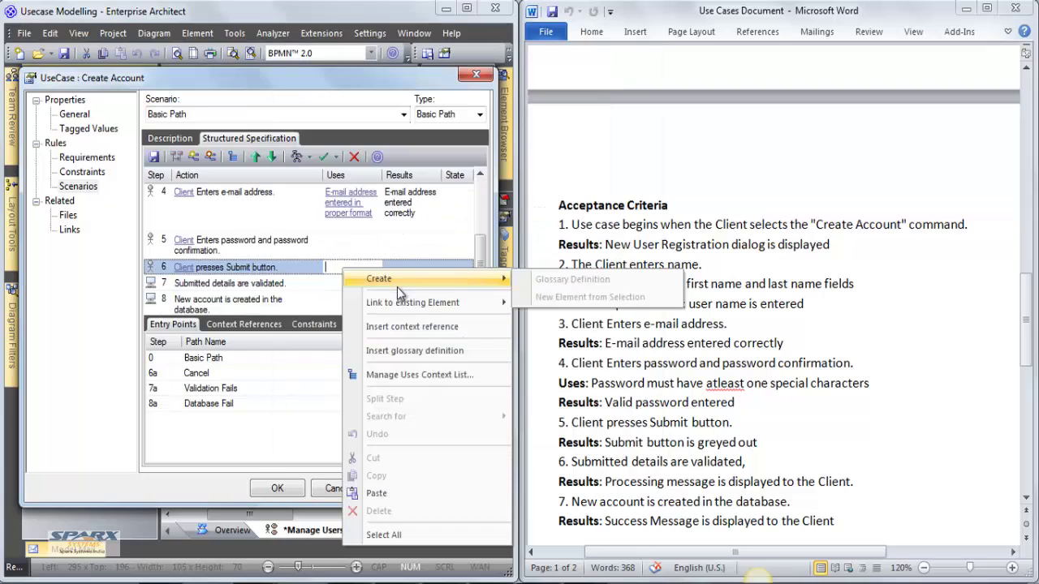
mouse_move(402, 307)
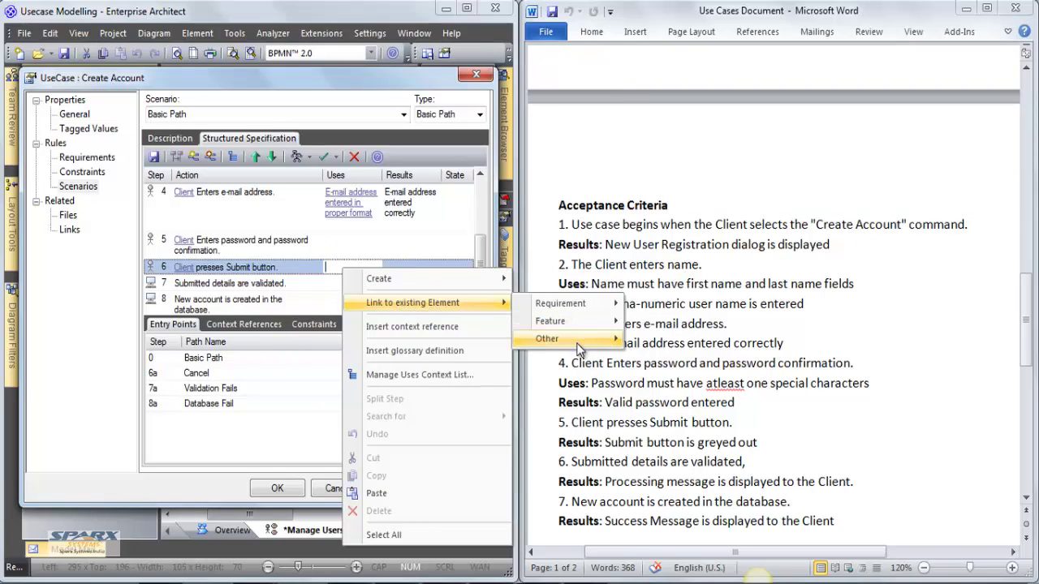
mouse_move(578, 339)
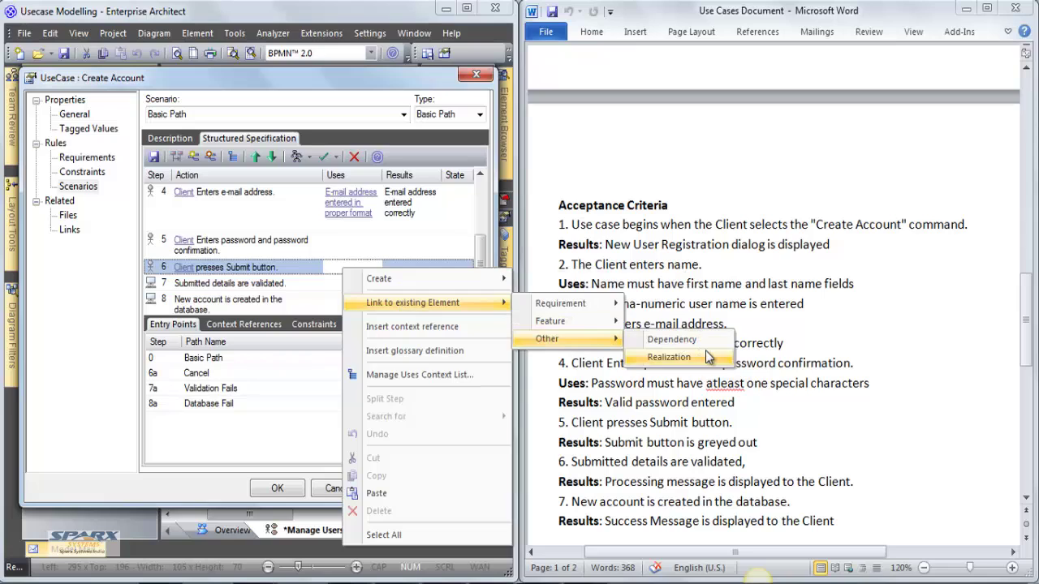
left_click(706, 340)
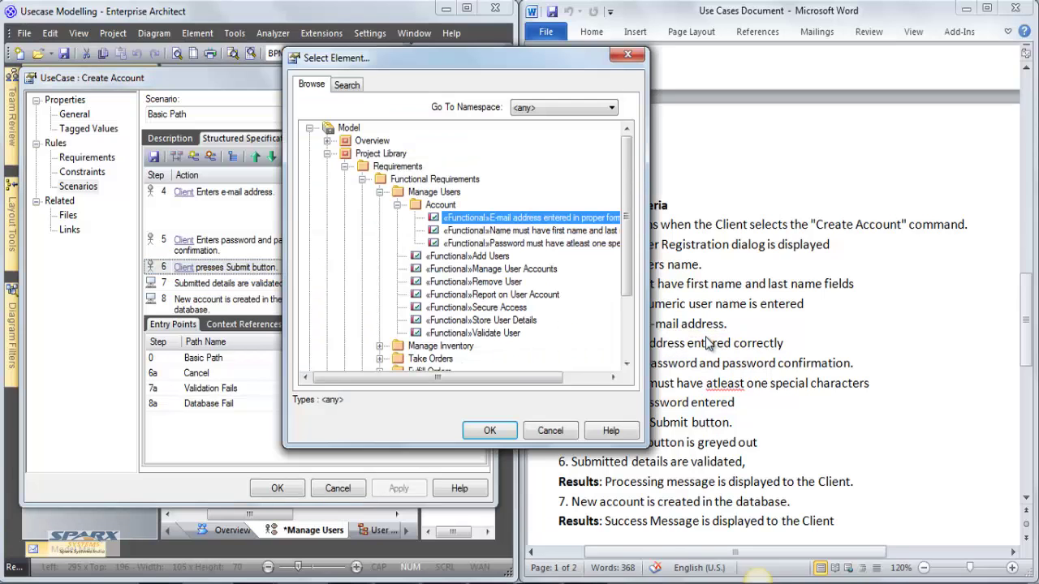
left_click(379, 192)
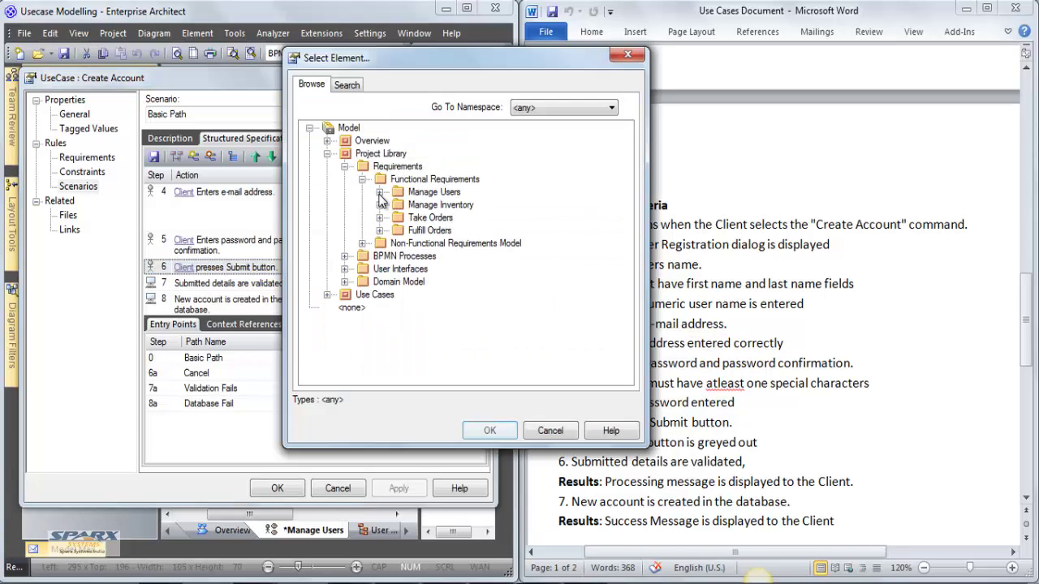
left_click(344, 268)
left_click(410, 281)
left_click(491, 432)
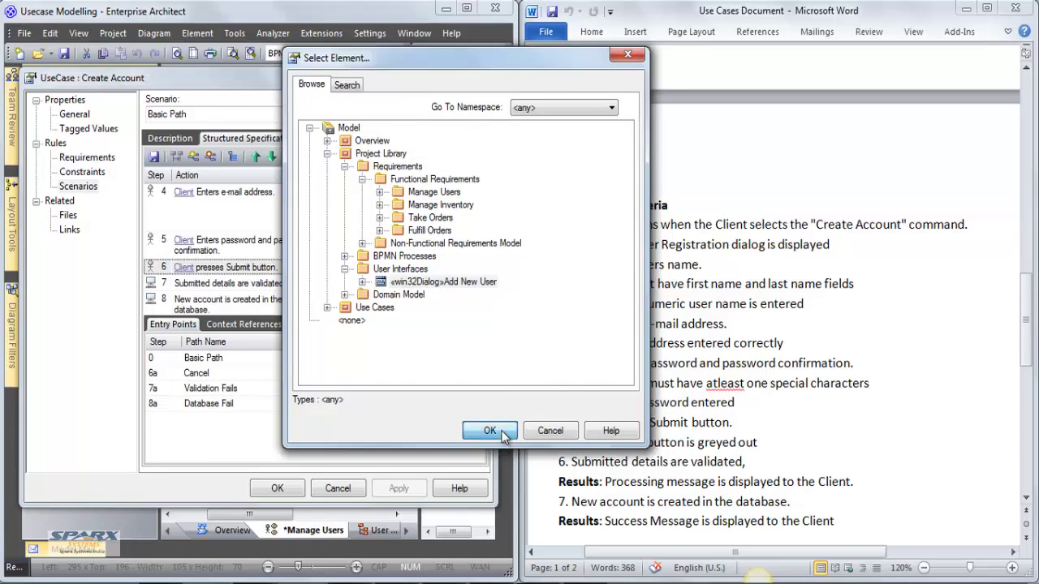
left_click(382, 293)
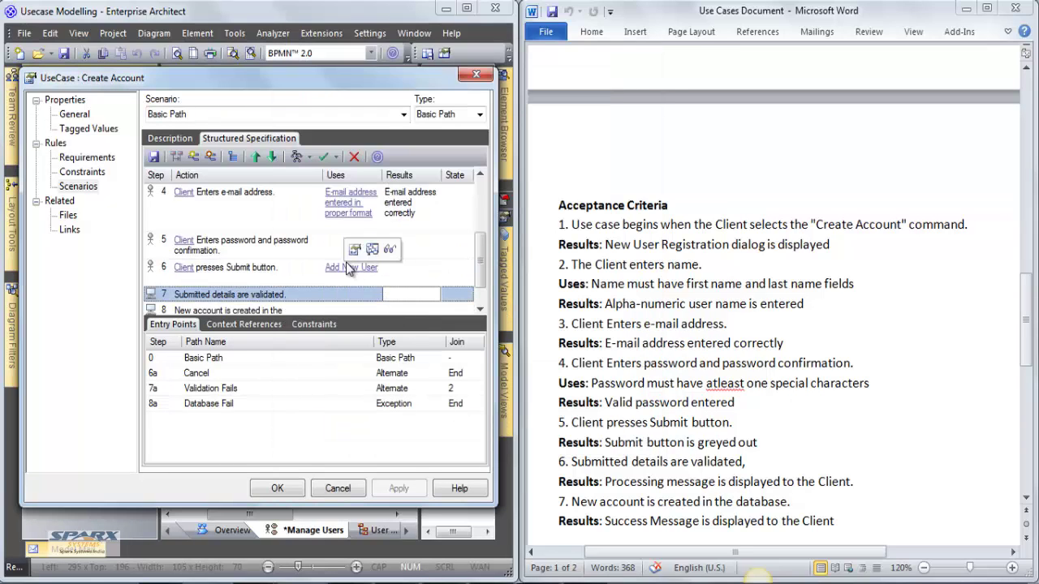
Step: Insert a context reference to the Add New User dialog's Submit button element in the action text of step 6
left_click(252, 273)
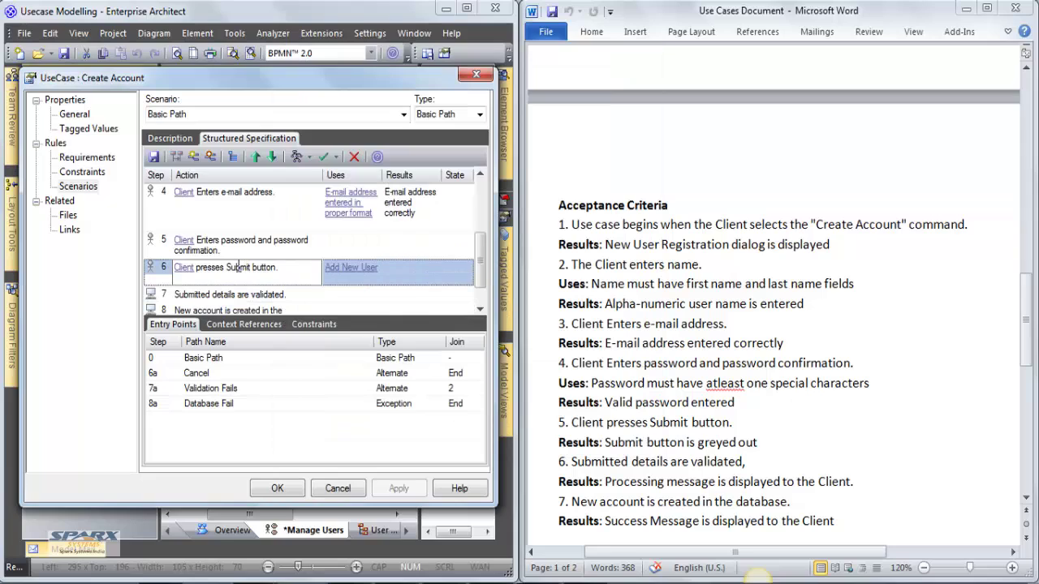
double_click(238, 267)
right_click(238, 268)
mouse_move(290, 277)
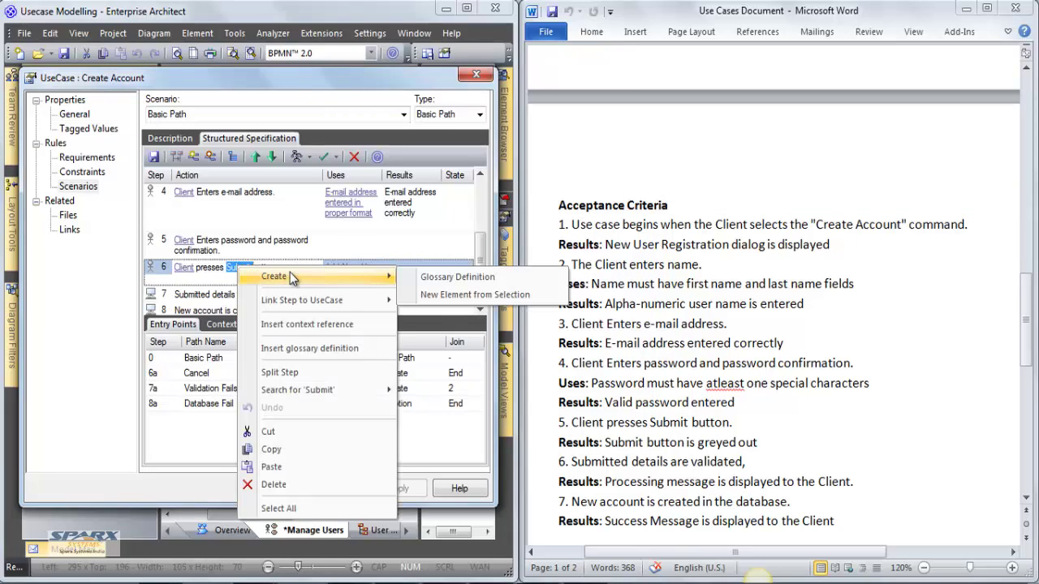
mouse_move(380, 308)
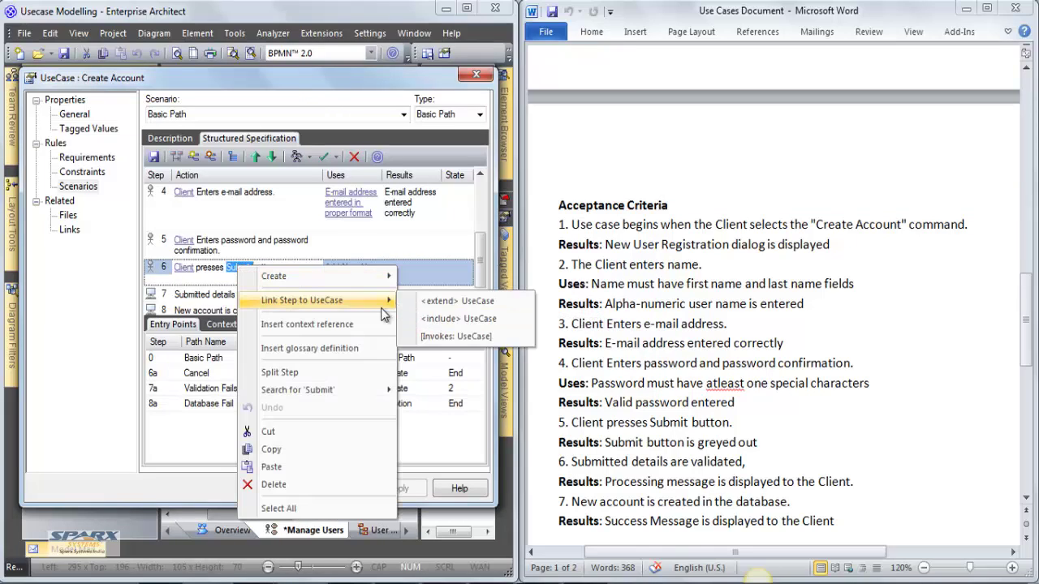
mouse_move(350, 276)
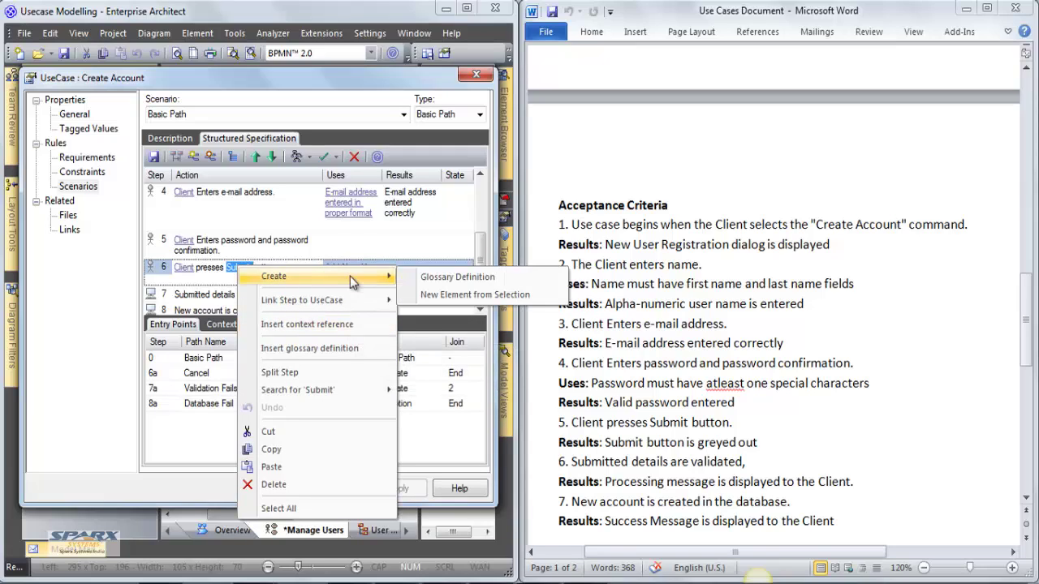
left_click(349, 322)
left_click(362, 178)
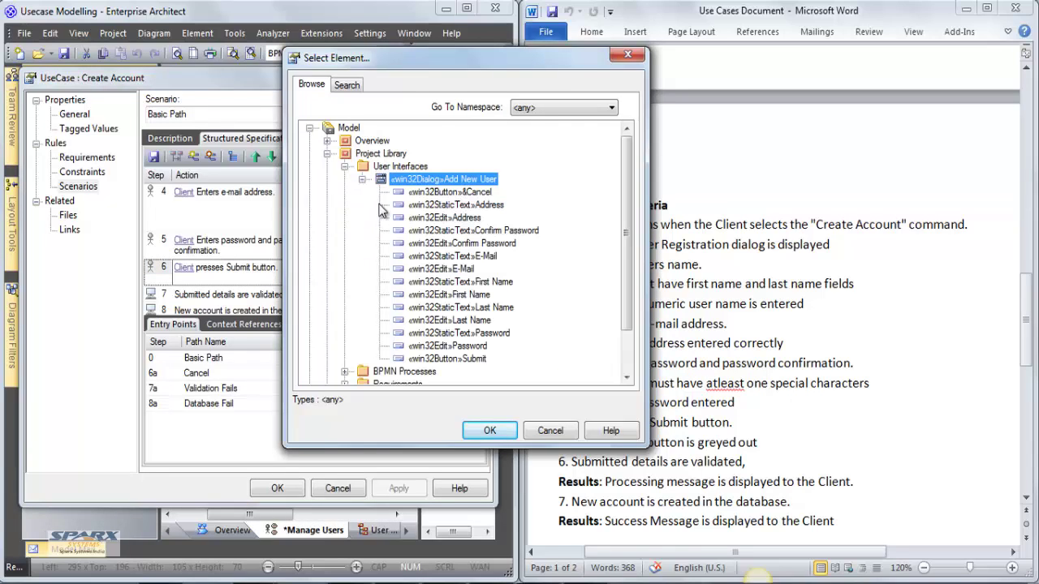
left_click(449, 358)
left_click(487, 430)
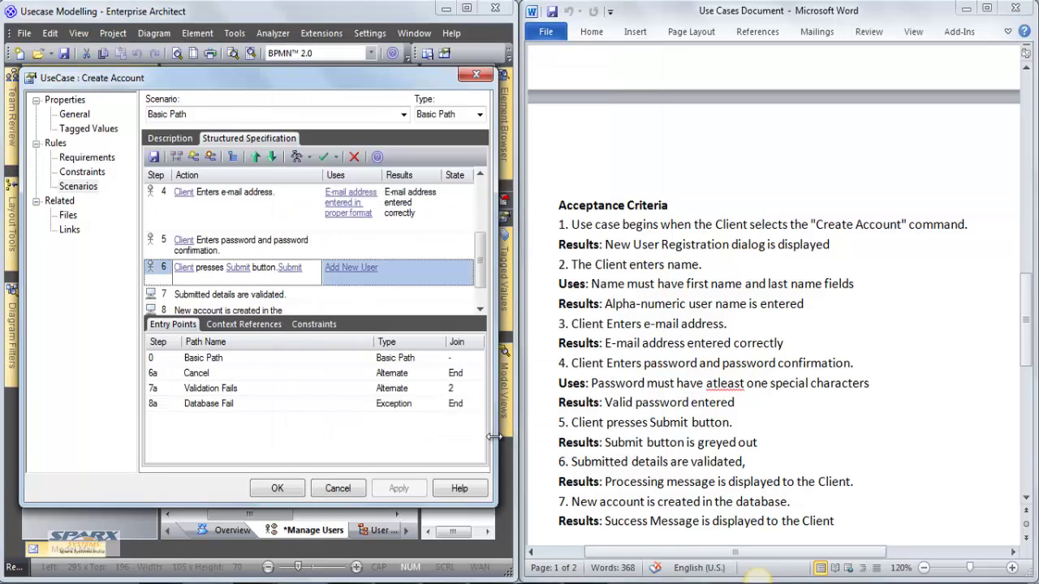
Step: Link Basic Path step 8's Uses entry by Realization to the Account class in the Domain Model package
left_click(203, 279)
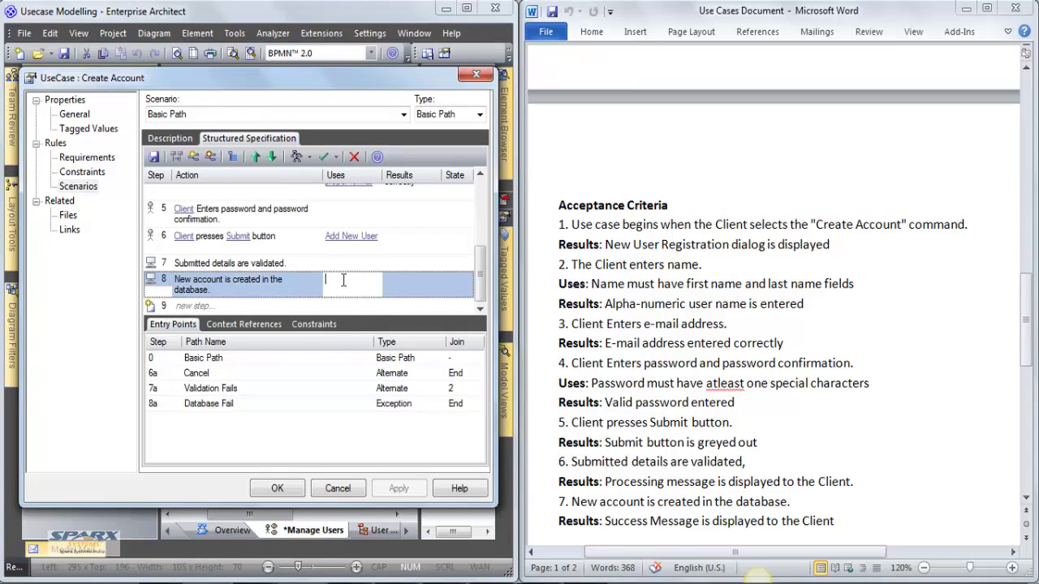
right_click(343, 280)
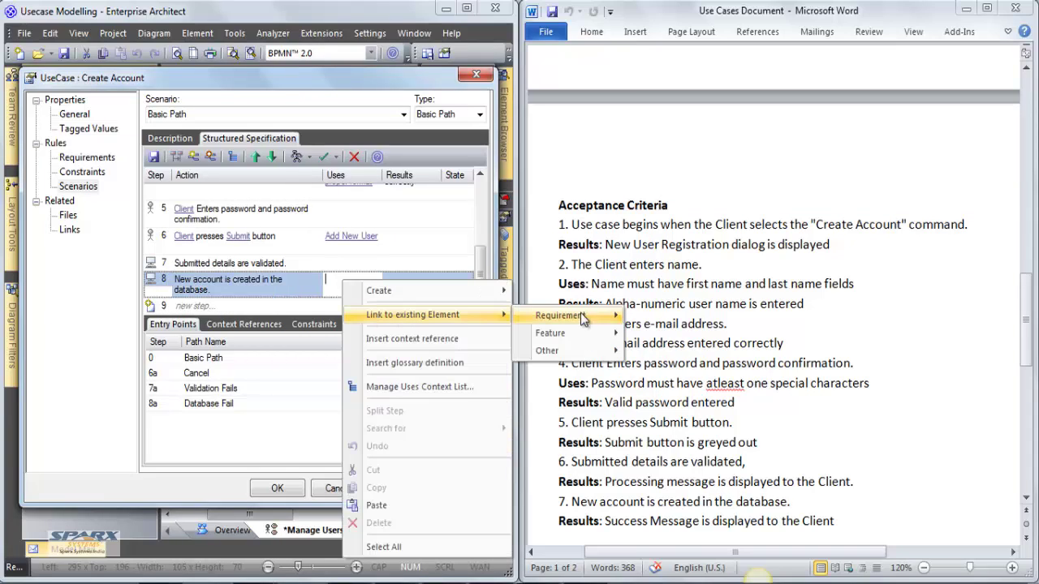
mouse_move(573, 351)
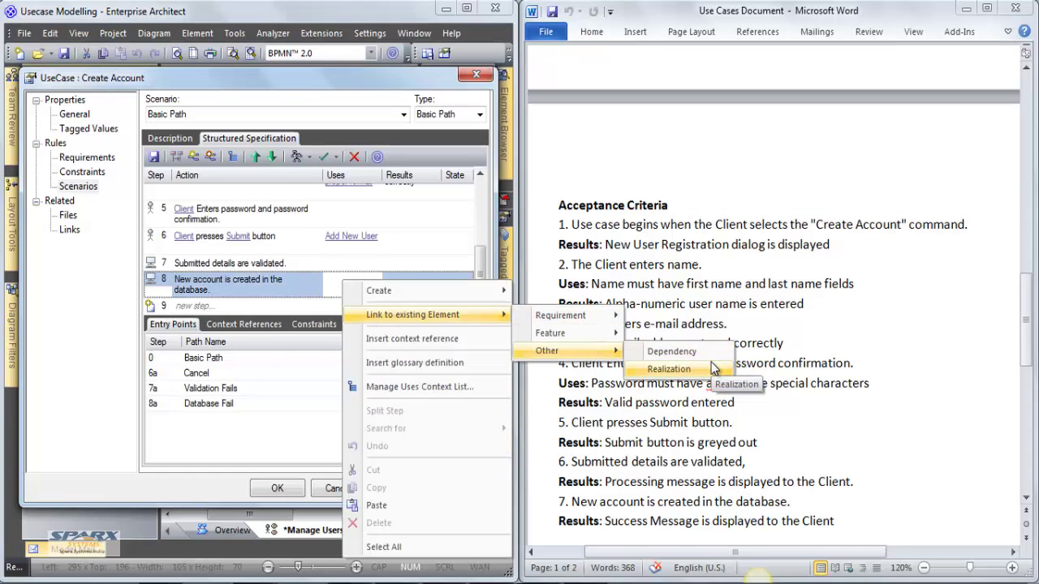
left_click(712, 369)
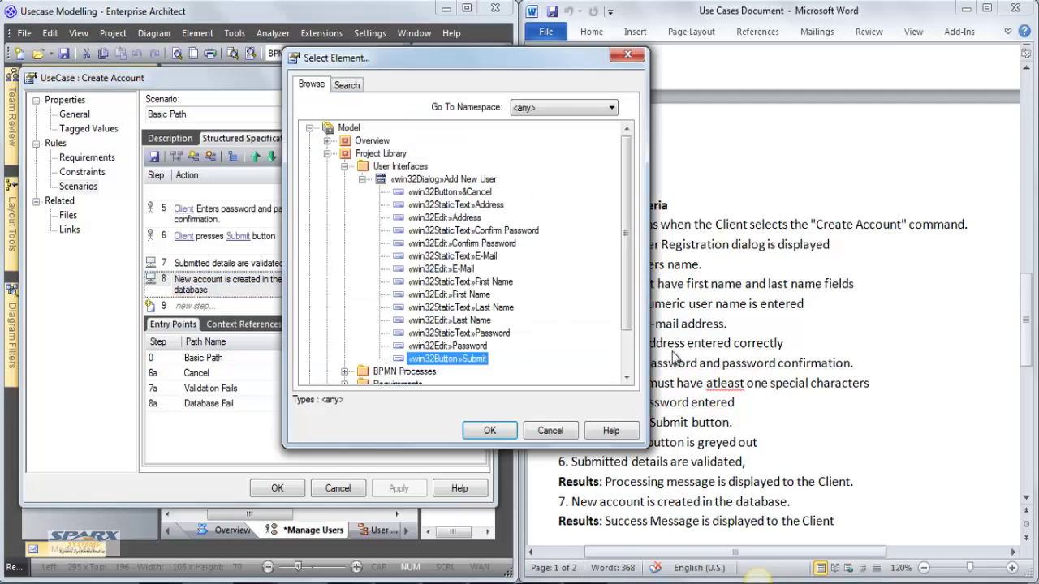
left_click(345, 167)
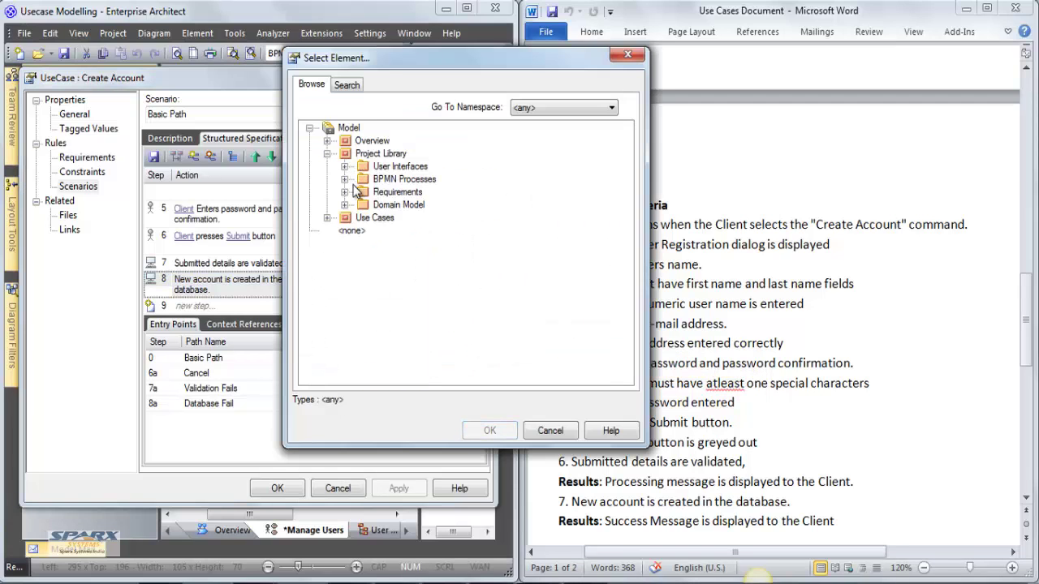
left_click(344, 204)
left_click(395, 220)
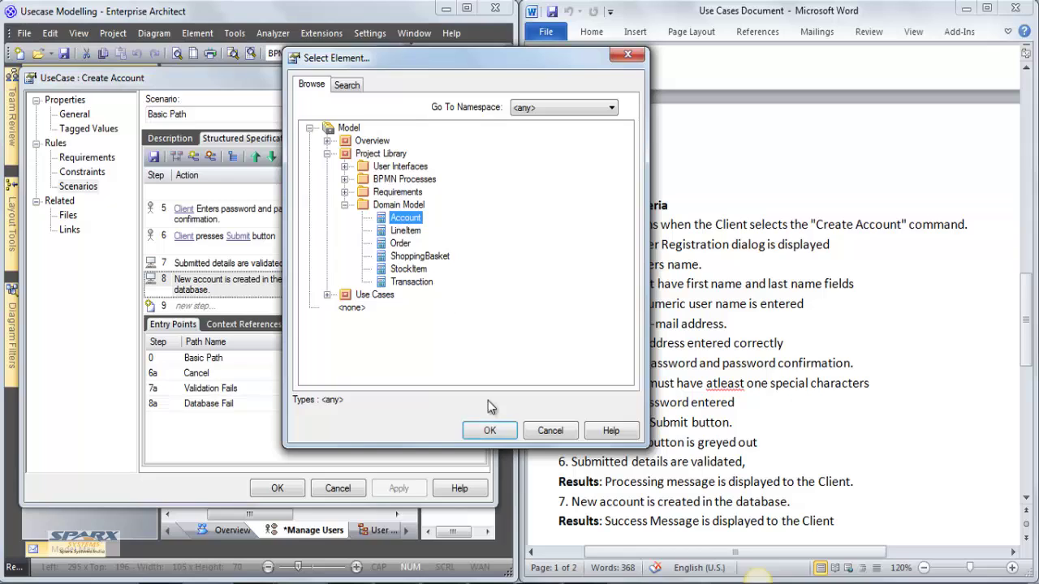
left_click(489, 431)
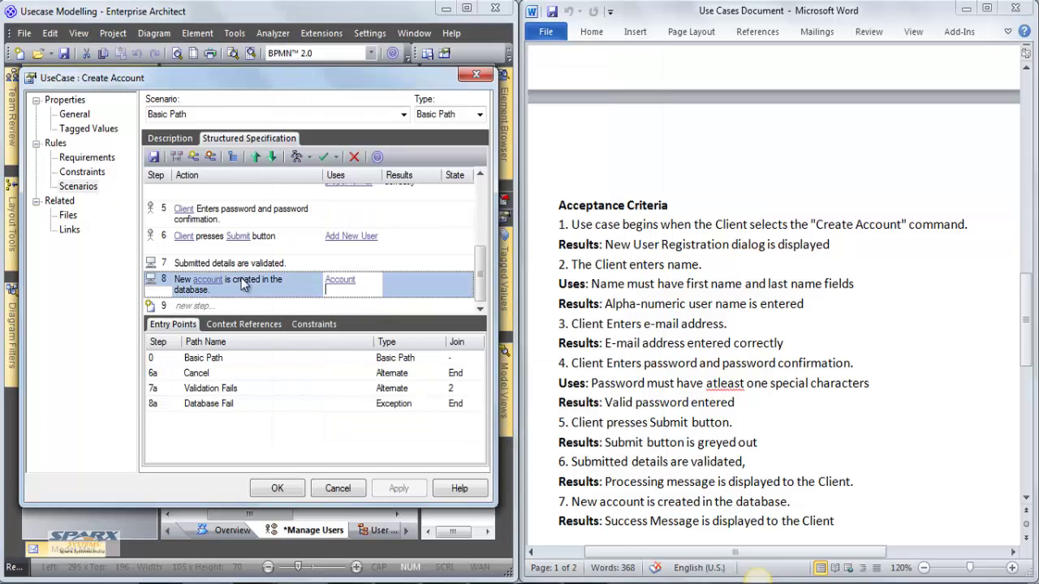
left_click(204, 281)
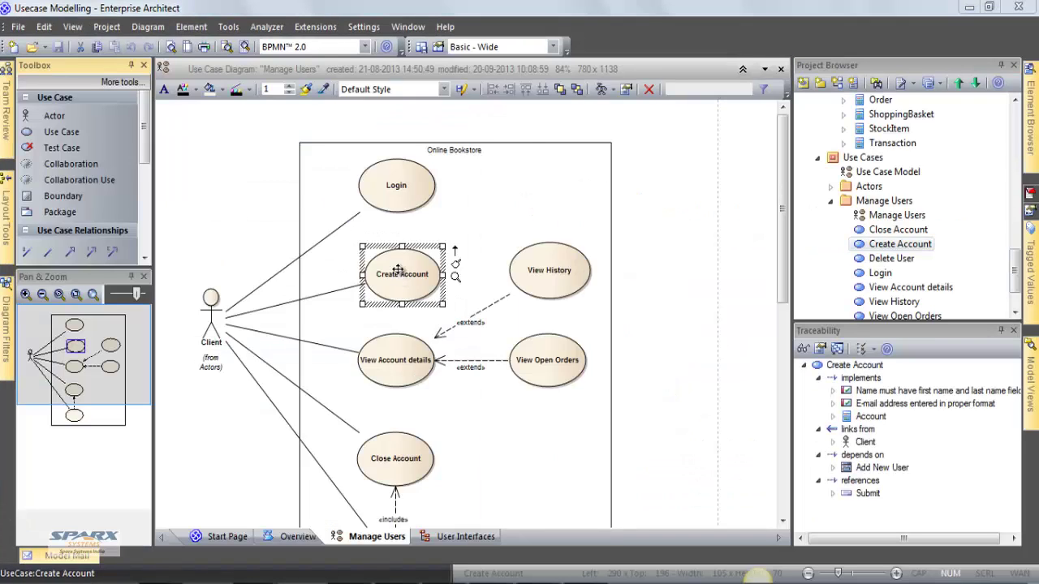
Step: Set the join of the Validation Fails alternate path in the Create Account scenarios to End
double_click(396, 269)
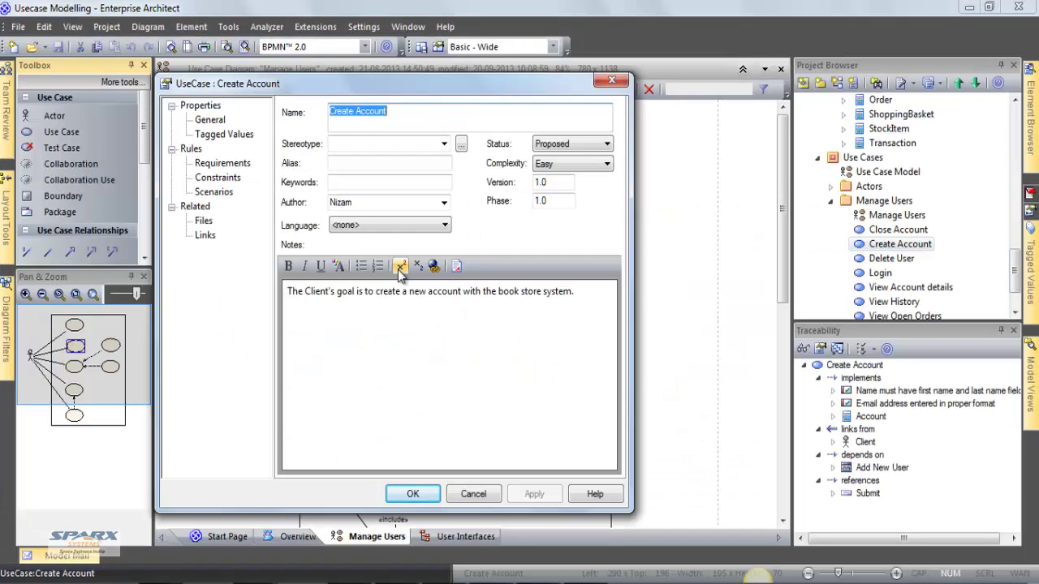
left_click(218, 193)
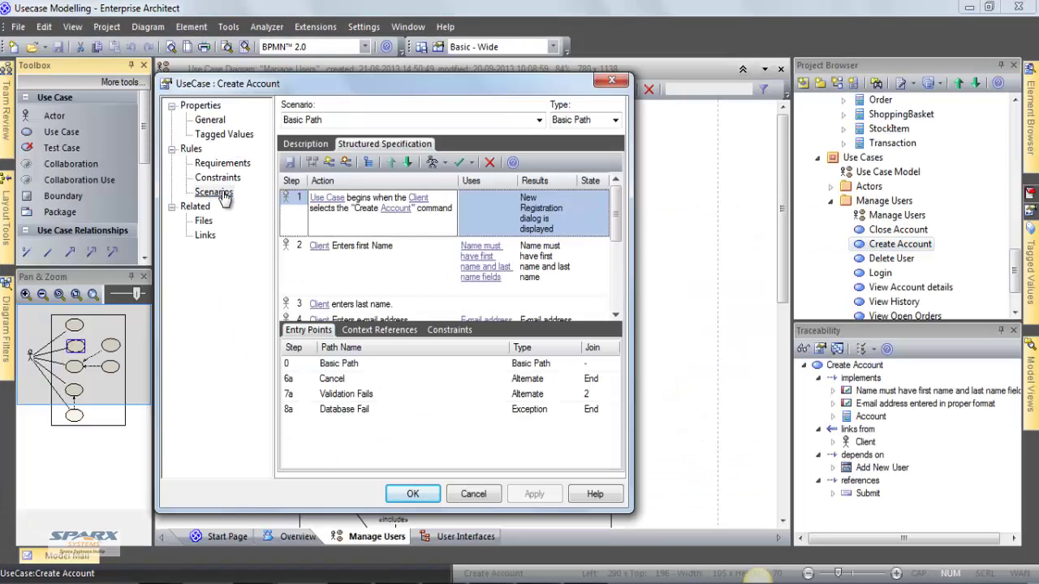
left_click(589, 394)
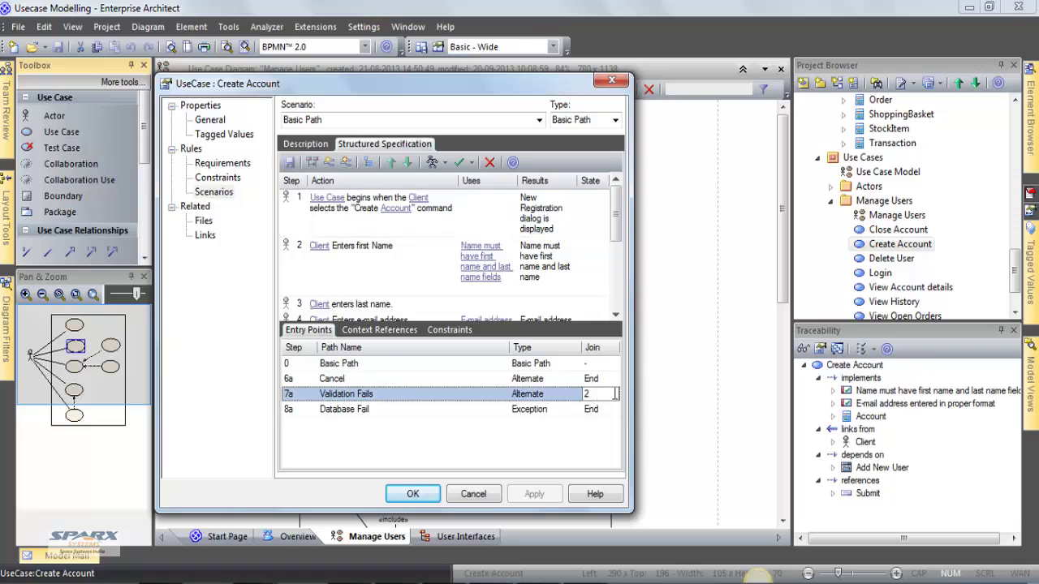
left_click(590, 394)
left_click(615, 396)
left_click(599, 405)
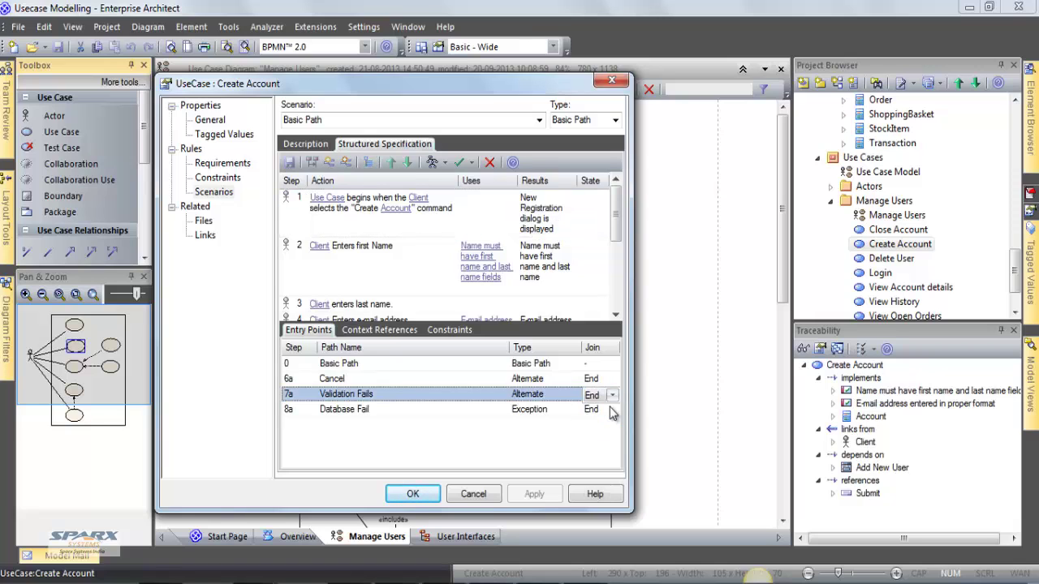
left_click(412, 497)
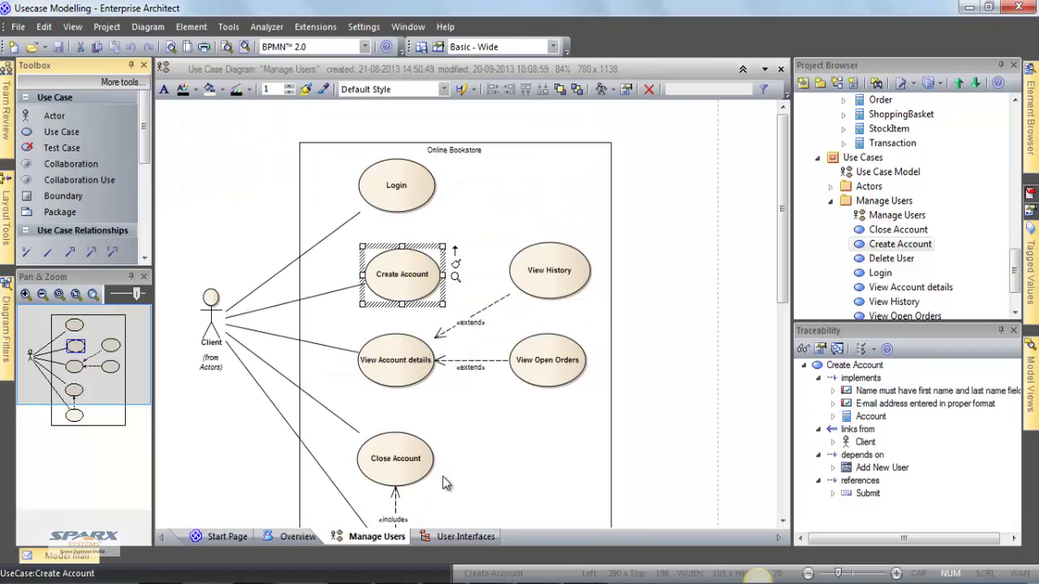
Step: Generate an activity diagram from the Create Account use case's structured scenarios and close its properties
left_click(721, 318)
left_click(408, 291)
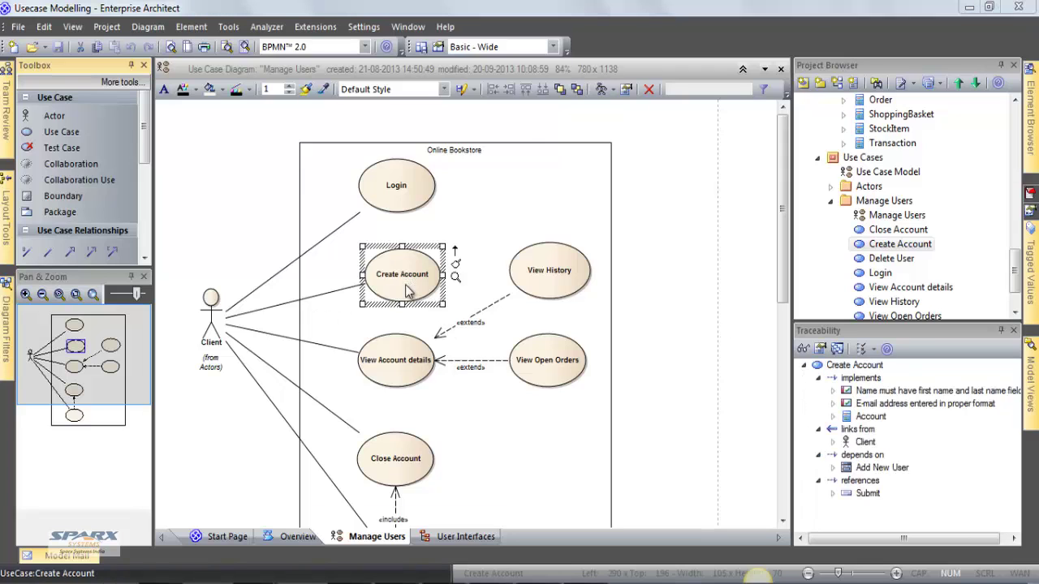
double_click(409, 292)
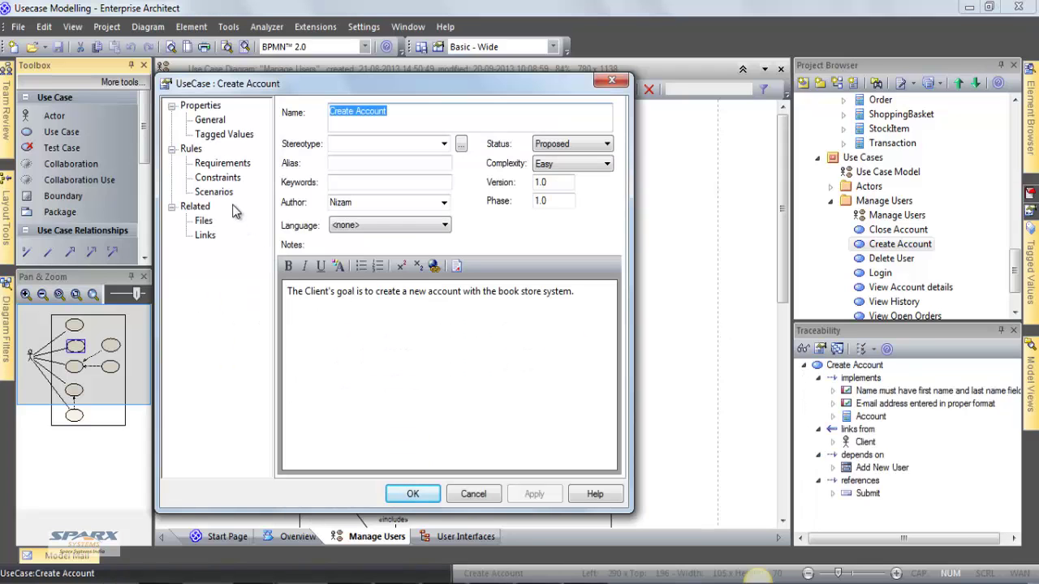
left_click(213, 191)
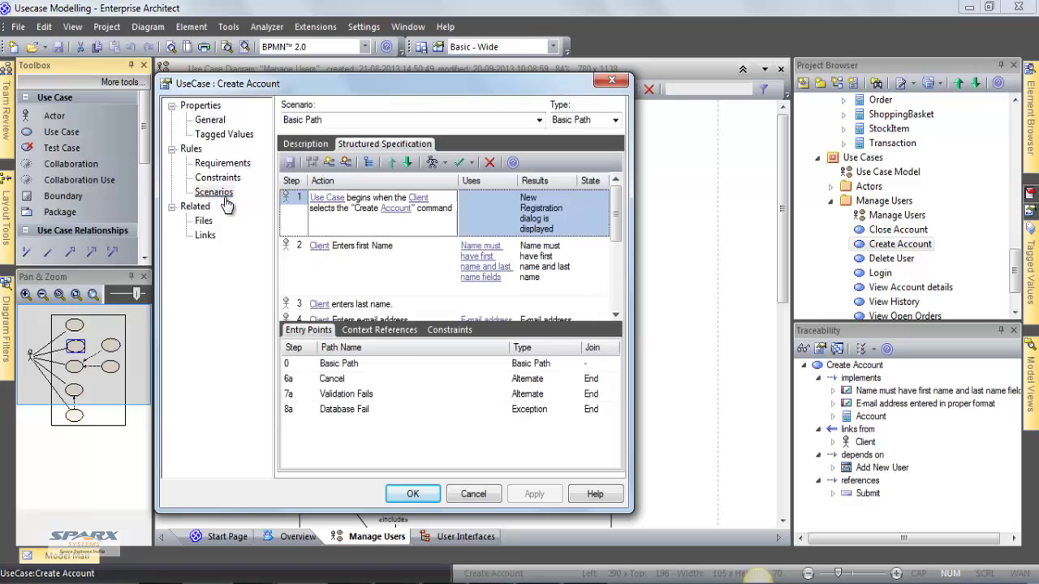
left_click(477, 211)
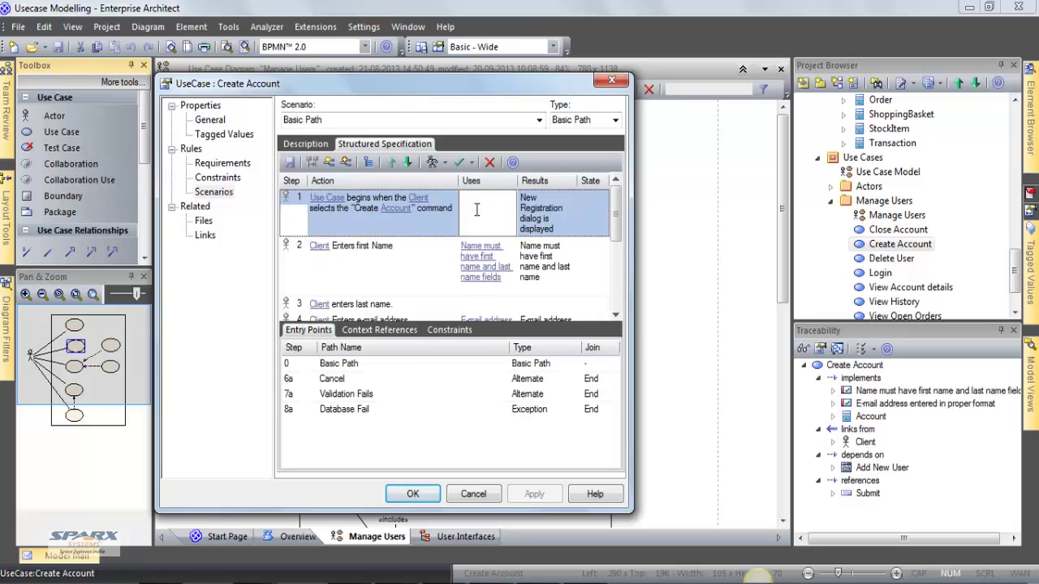
left_click(445, 163)
left_click(471, 163)
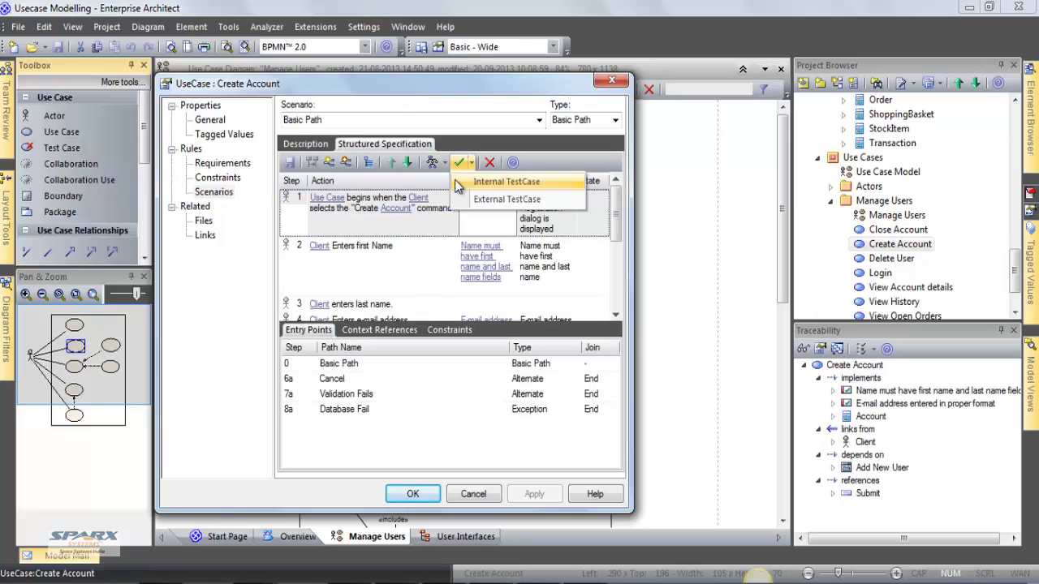
left_click(445, 162)
left_click(443, 179)
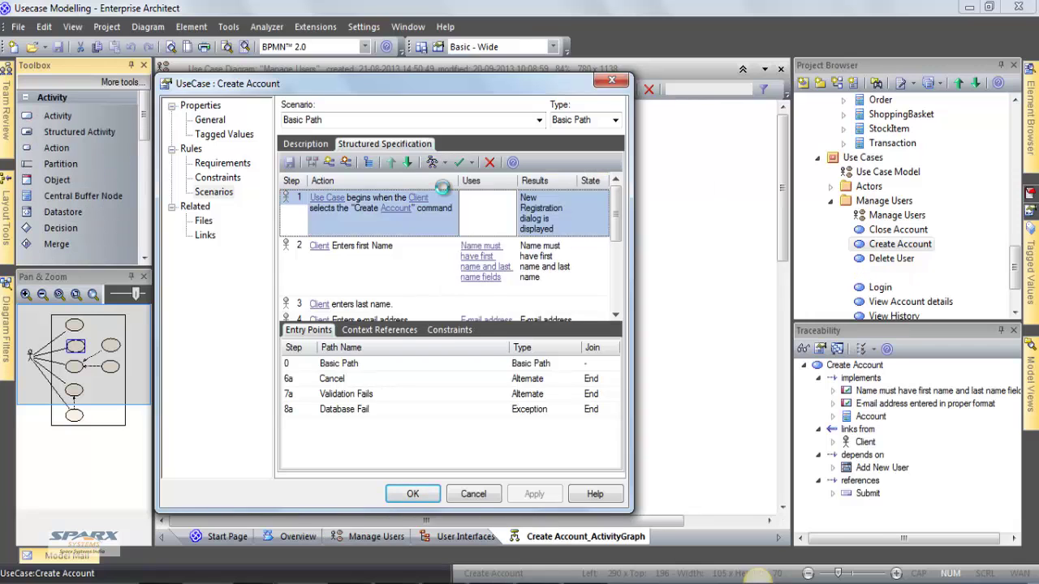
left_click(447, 339)
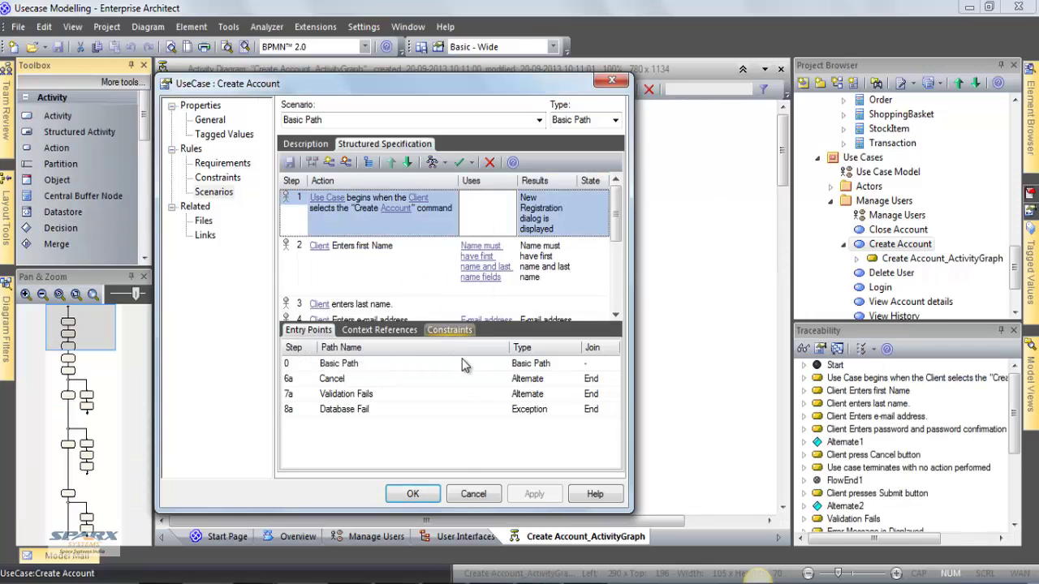
left_click(434, 497)
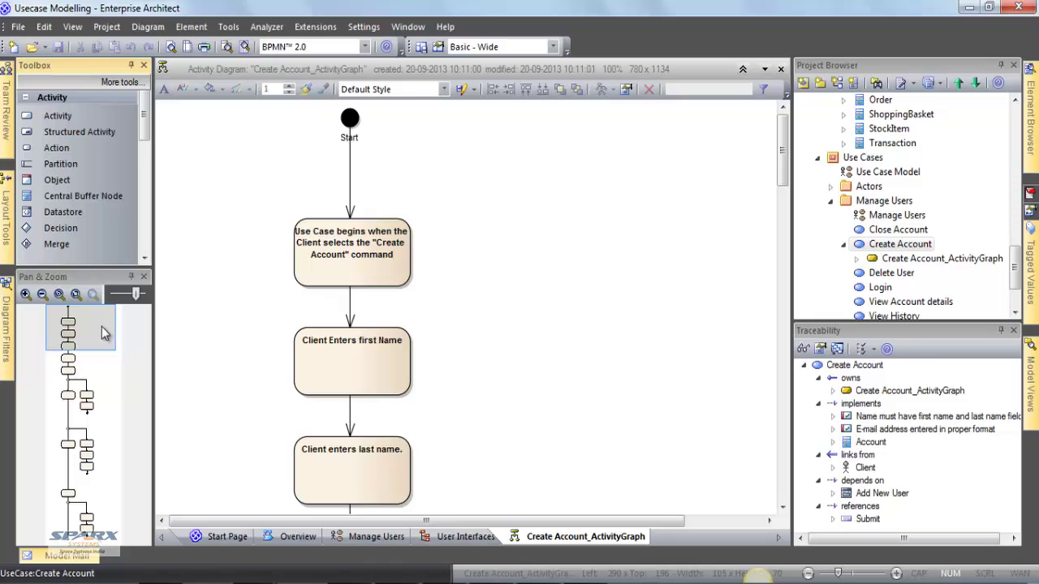
Step: Redirect the control flow leaving "Highlight invalid fields" from its flow end to the "Client Enters first Name" action
left_click_drag(103, 333, 93, 479)
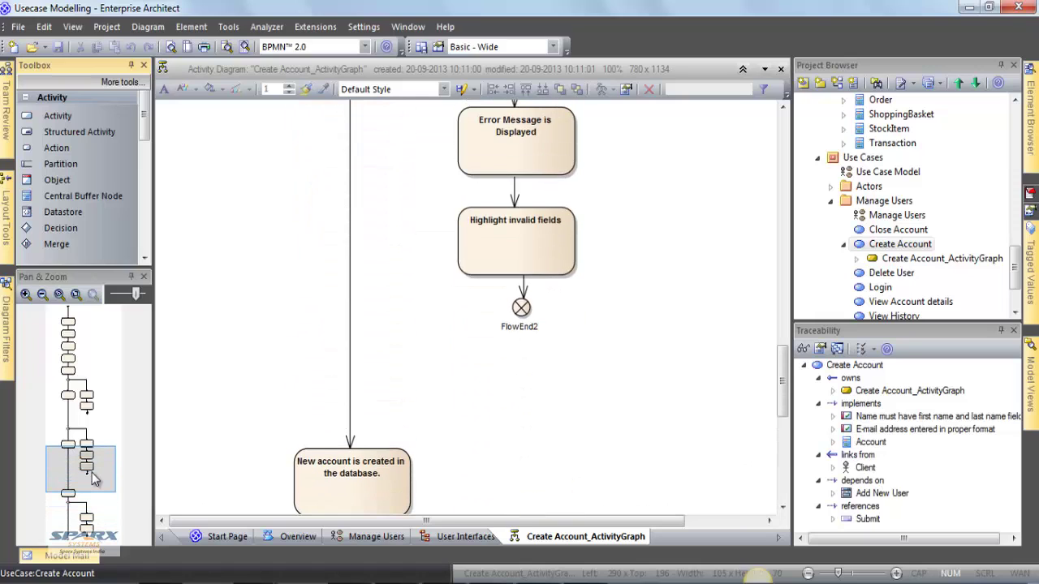
left_click_drag(93, 479, 94, 475)
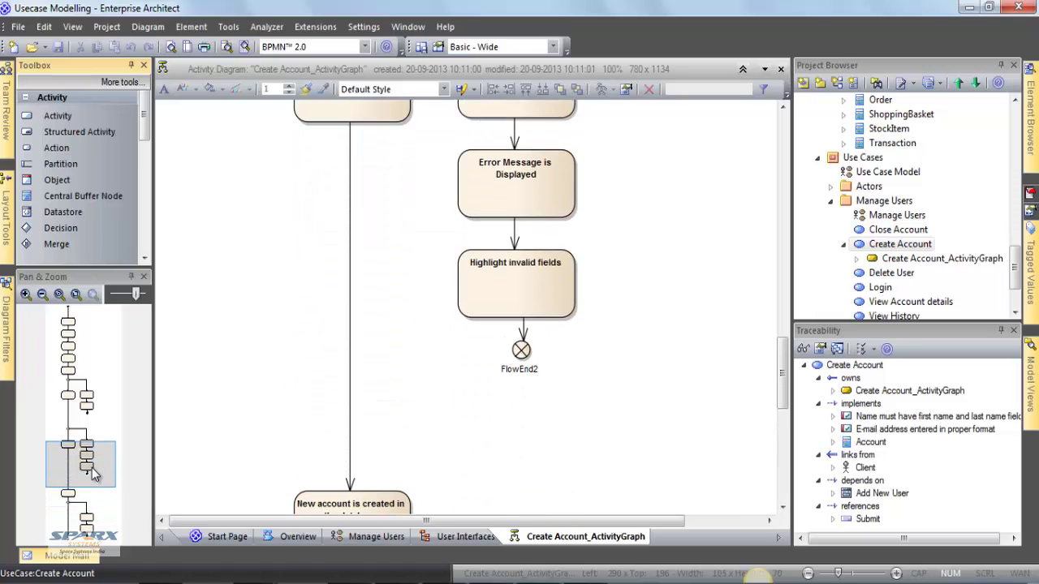
left_click(524, 327)
right_click(523, 327)
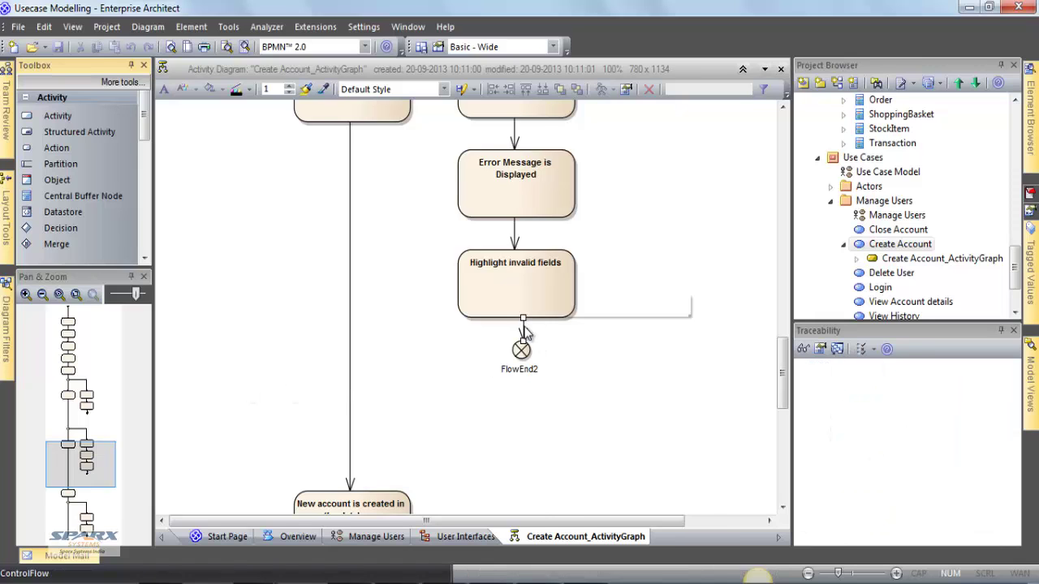
mouse_move(593, 379)
left_click(795, 380)
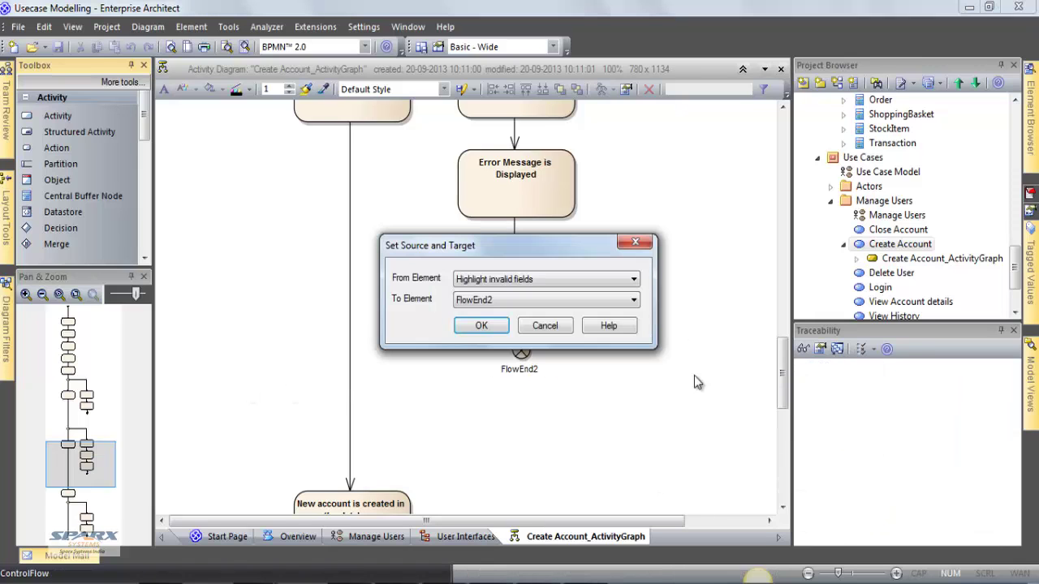
left_click(505, 302)
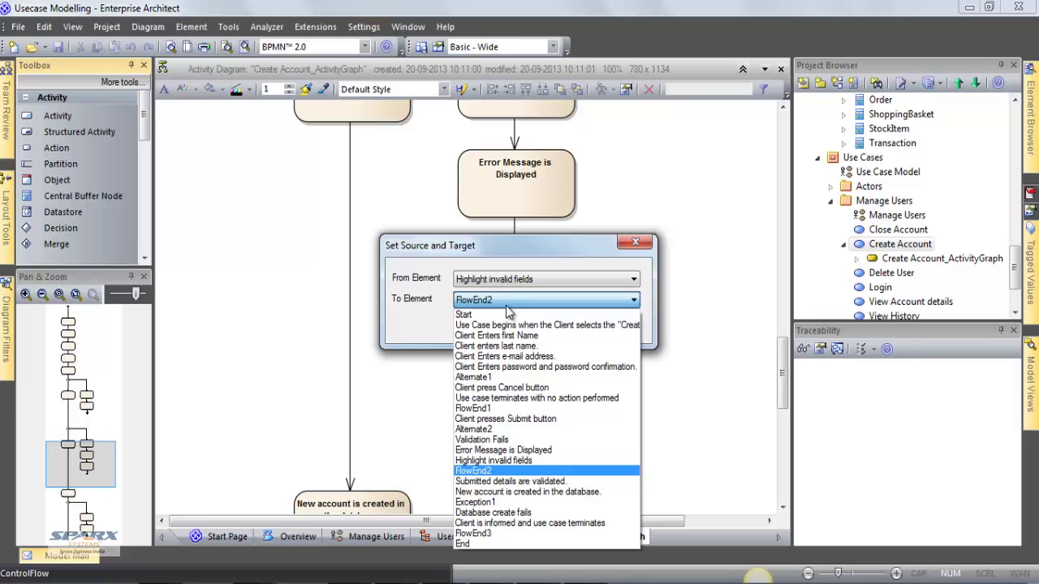
left_click(496, 335)
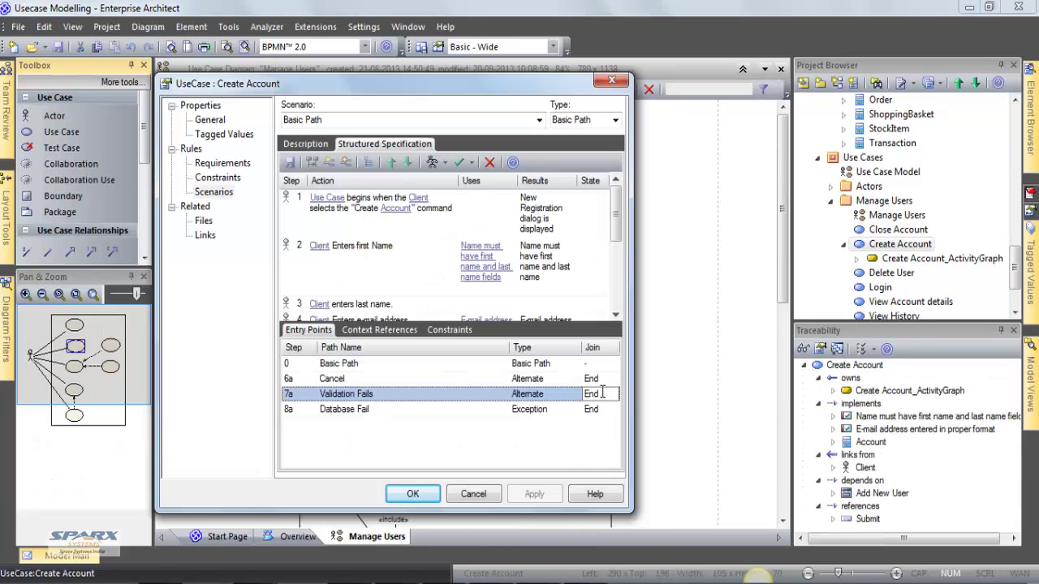
Step: Regenerate the Create Account scenarios from the activity found by searching "graph", overwriting the existing scenarios, and check the Validation Fails join
right_click(581, 302)
left_click(644, 324)
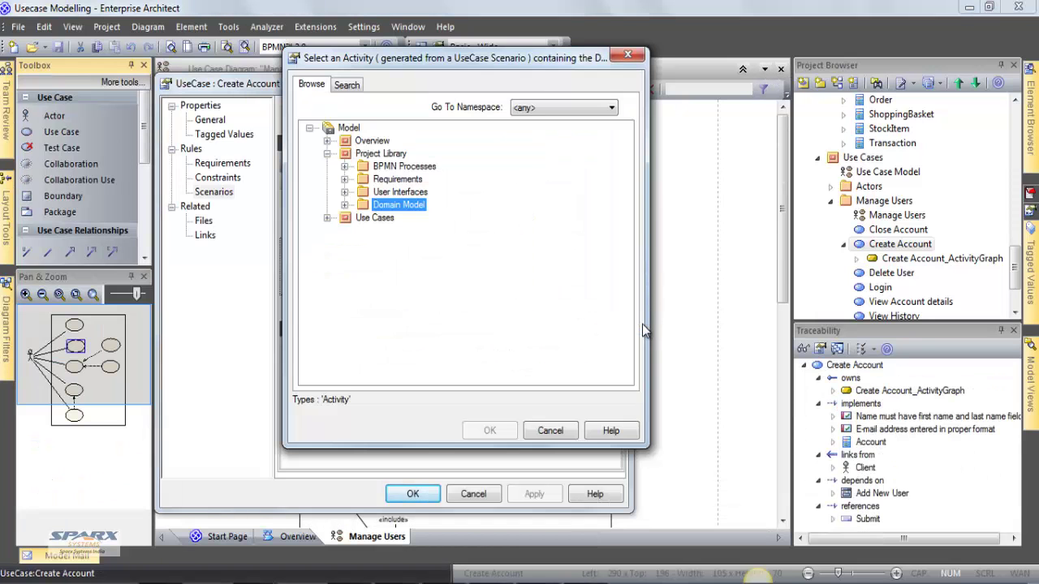
left_click(346, 86)
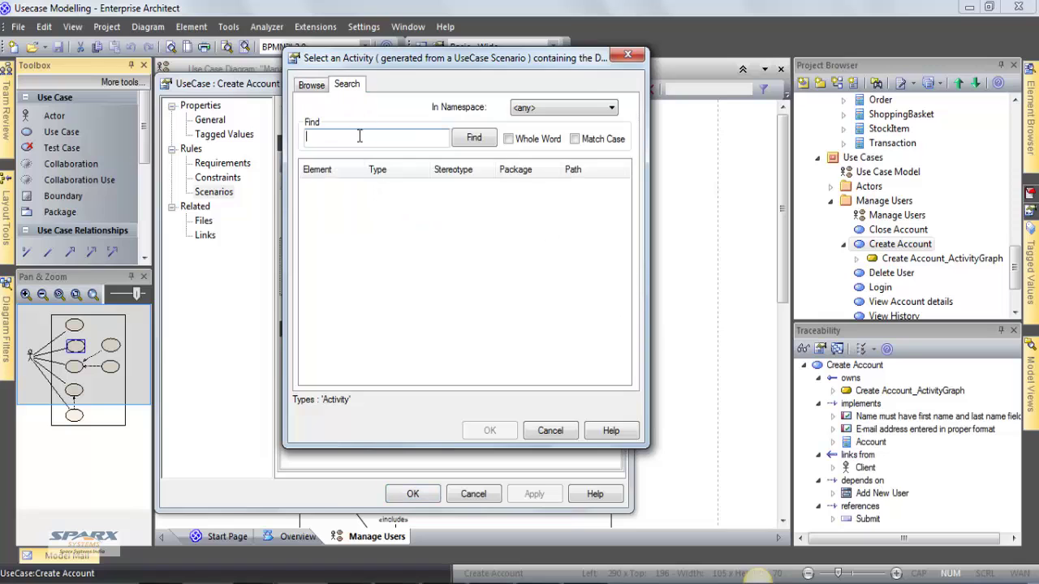
type("graph")
key("Return")
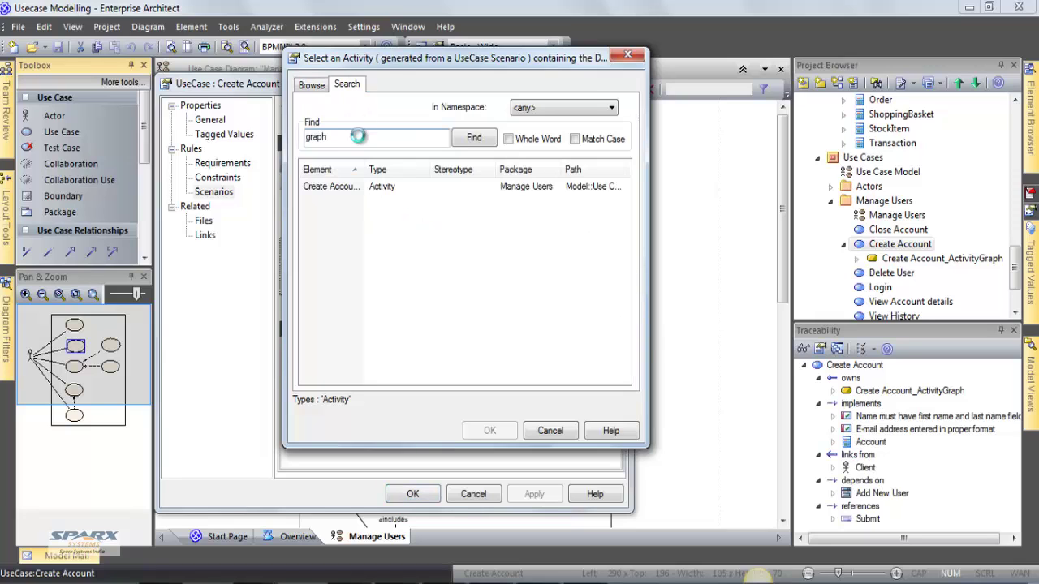
double_click(356, 187)
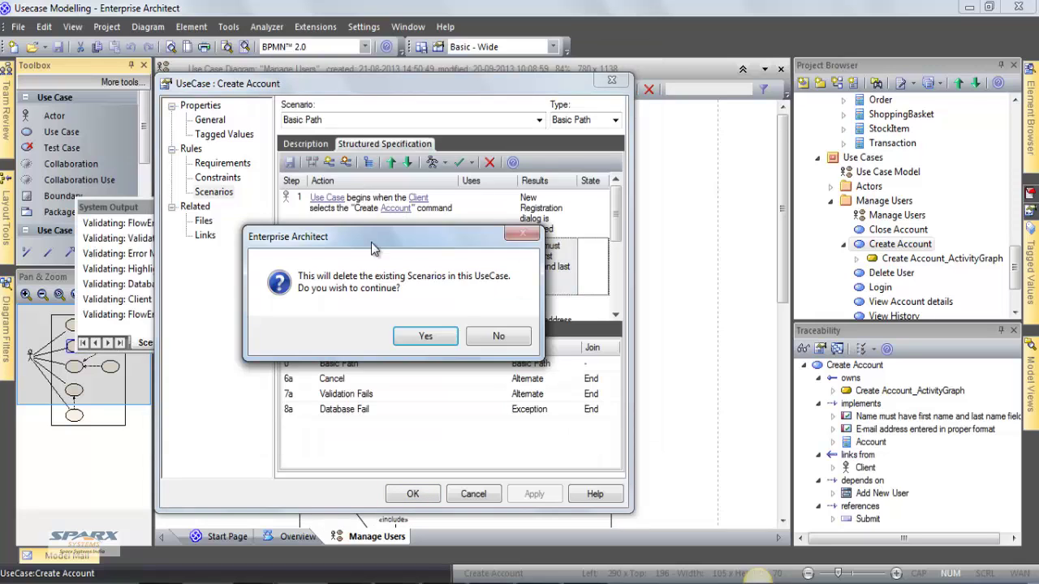
left_click(443, 341)
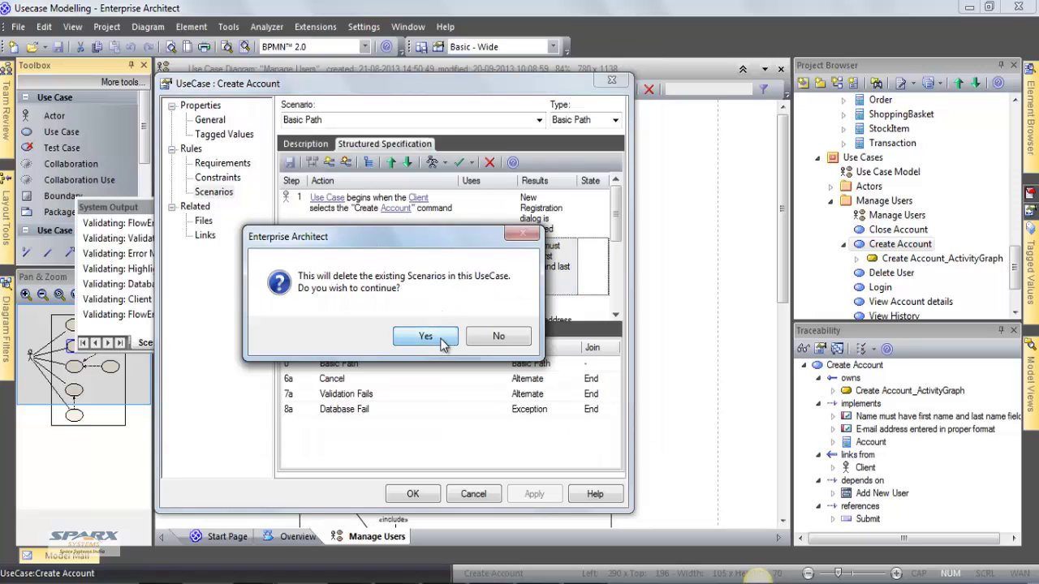
left_click(438, 339)
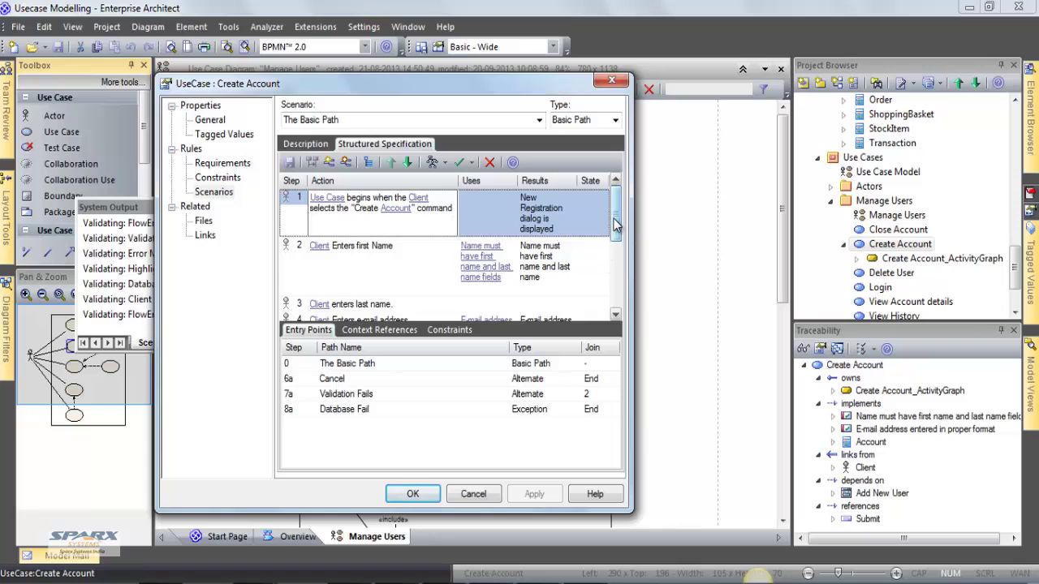
left_click_drag(615, 227, 617, 280)
left_click(500, 395)
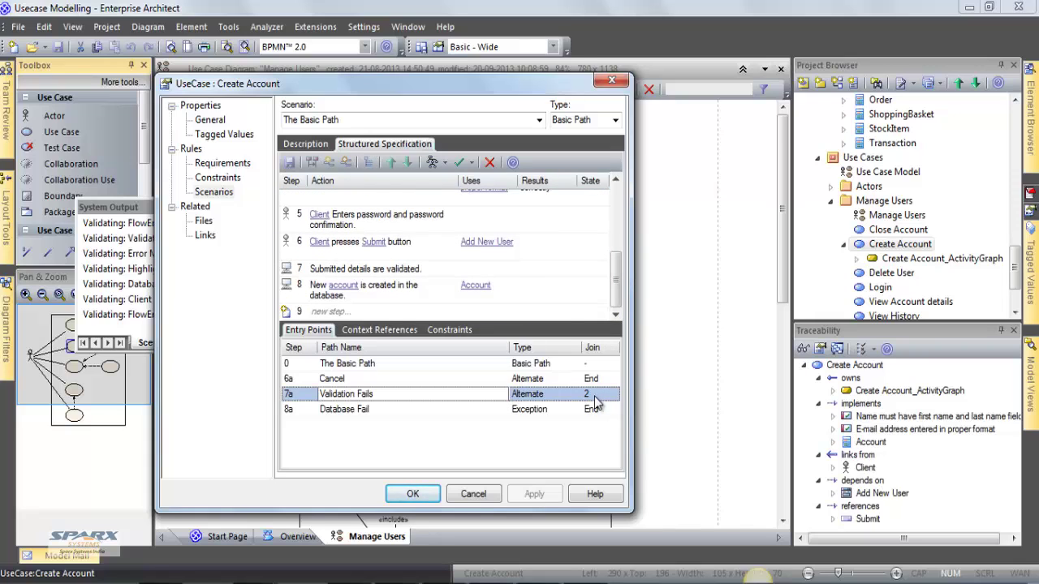
Step: Generate internal test cases from the Create Account use case's structured scenarios, and close its properties and the system output
left_click(428, 198)
left_click(471, 163)
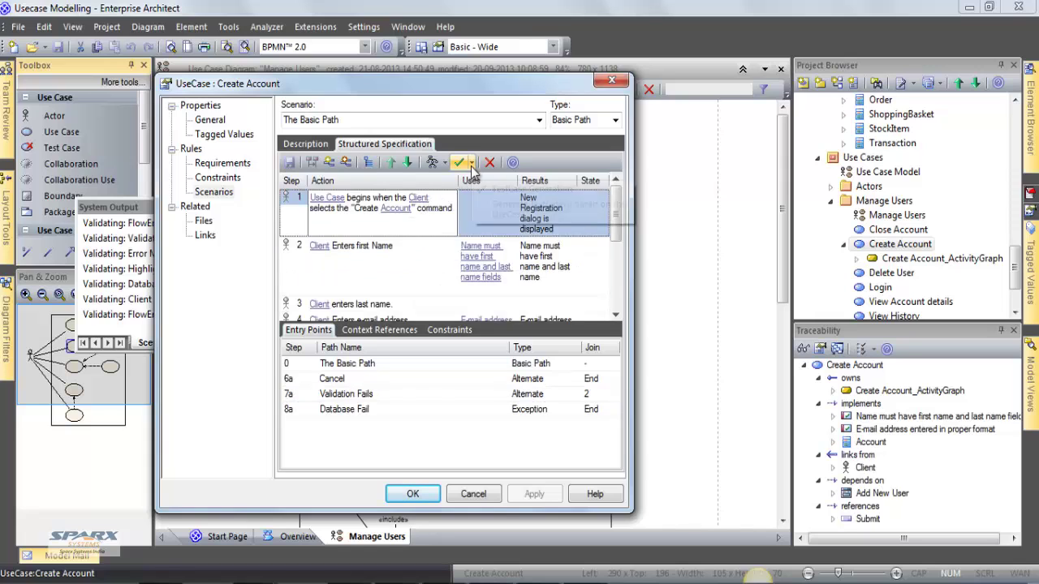
left_click(479, 182)
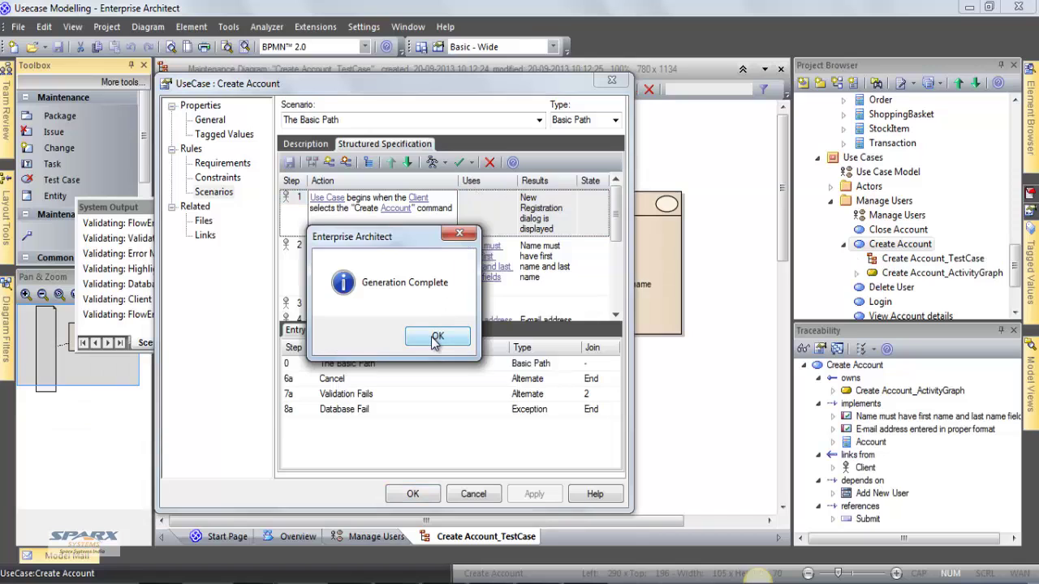
left_click(436, 338)
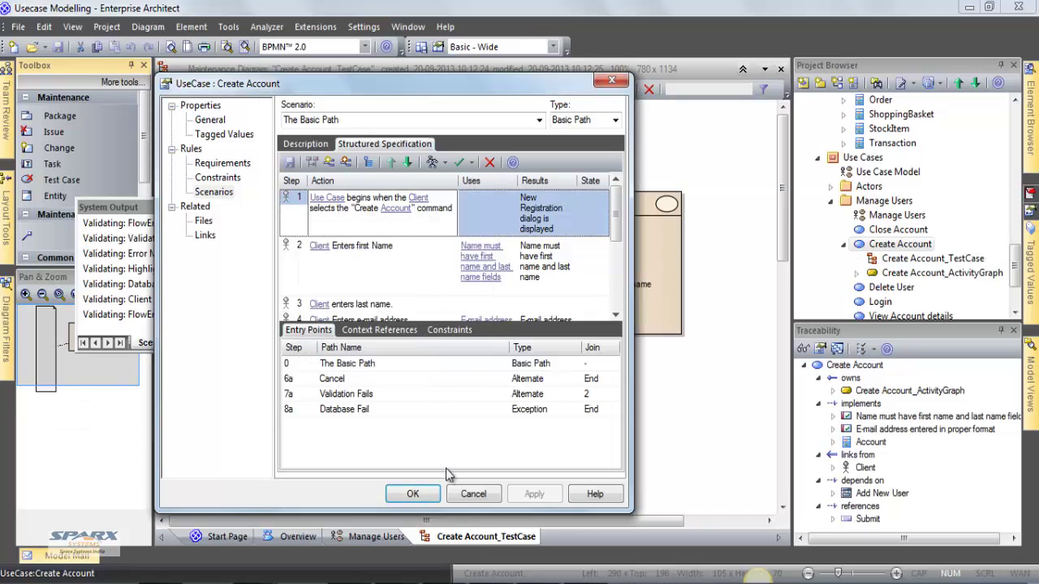
left_click(413, 493)
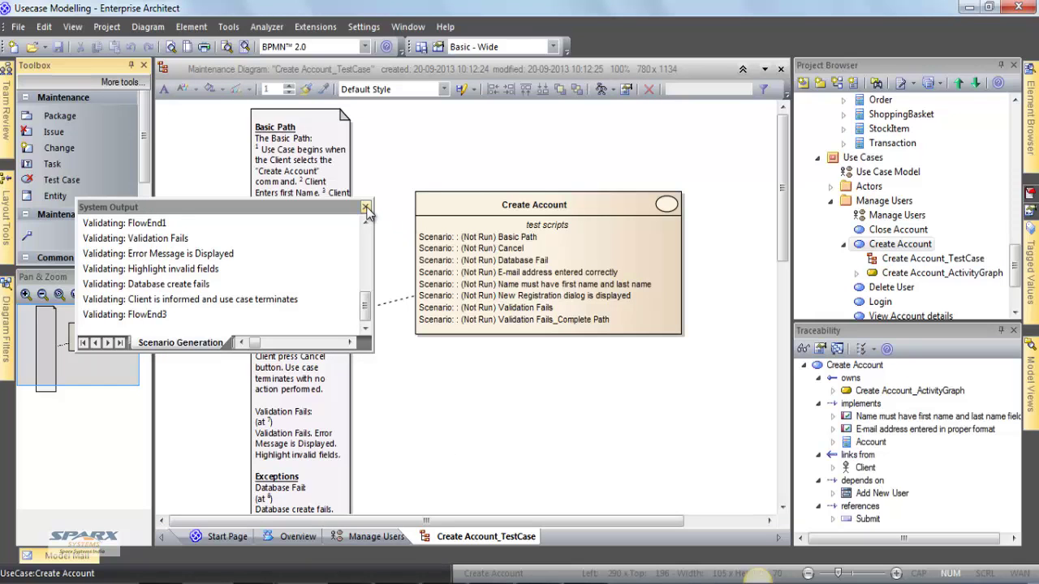
left_click(366, 208)
Step: Examine the Basic Path, Validation Fails and Validation Fails_Complete Path scenario tests of Create Account, including their alternate steps
left_click(199, 428)
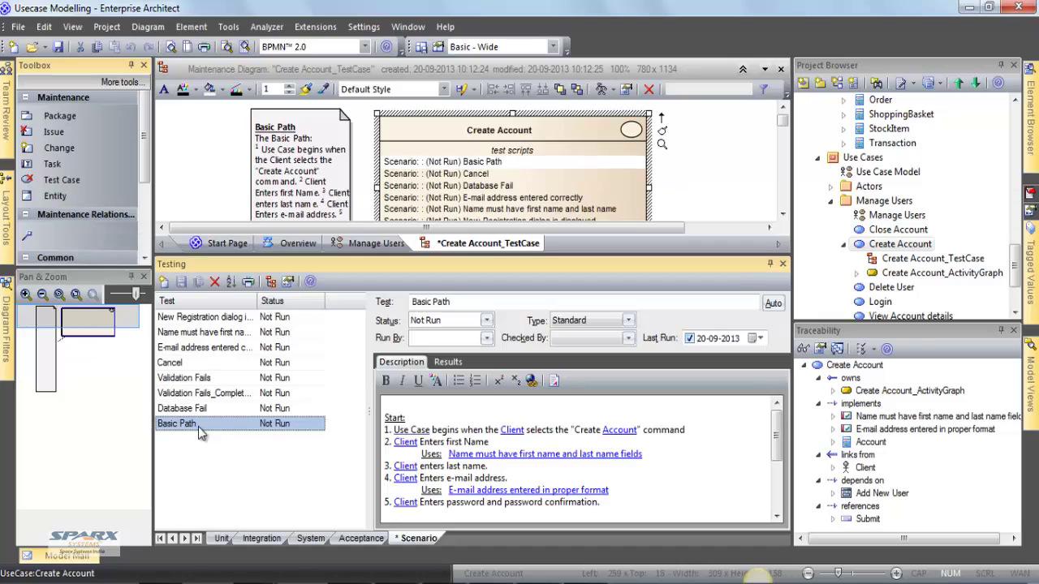
left_click(217, 379)
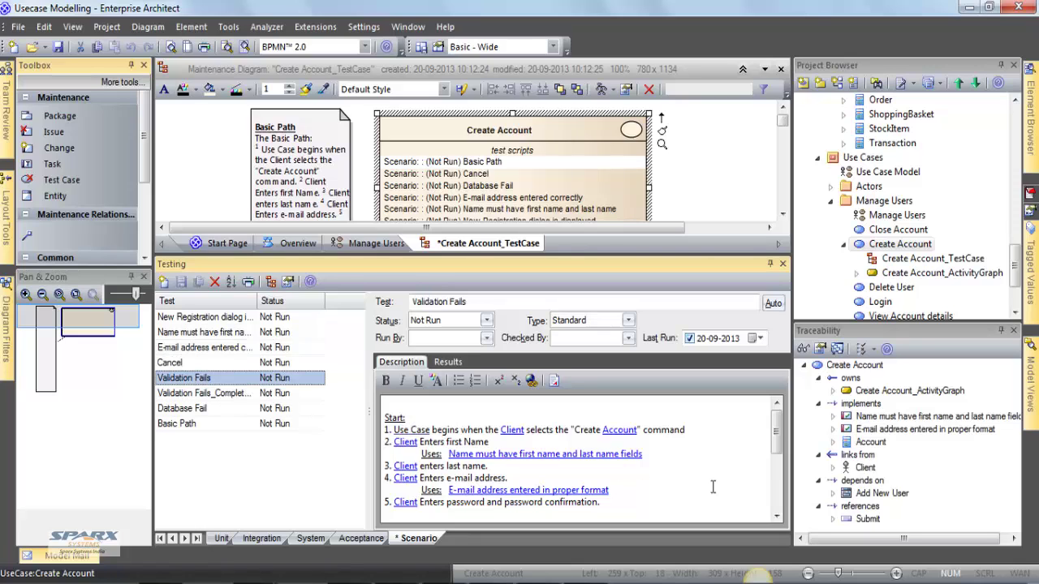
left_click(713, 487)
scroll(713, 487, "down", 2)
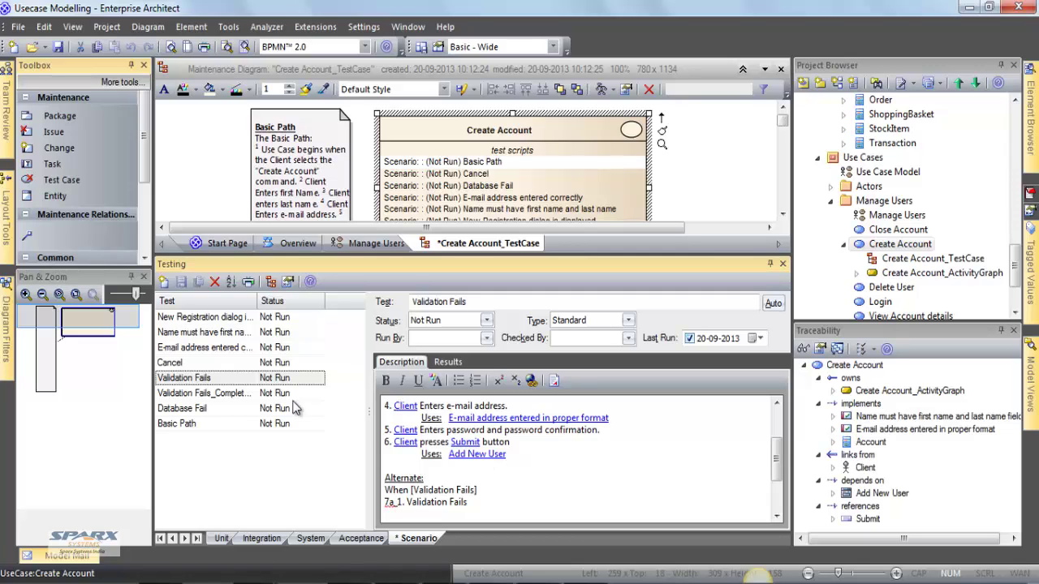
left_click(240, 397)
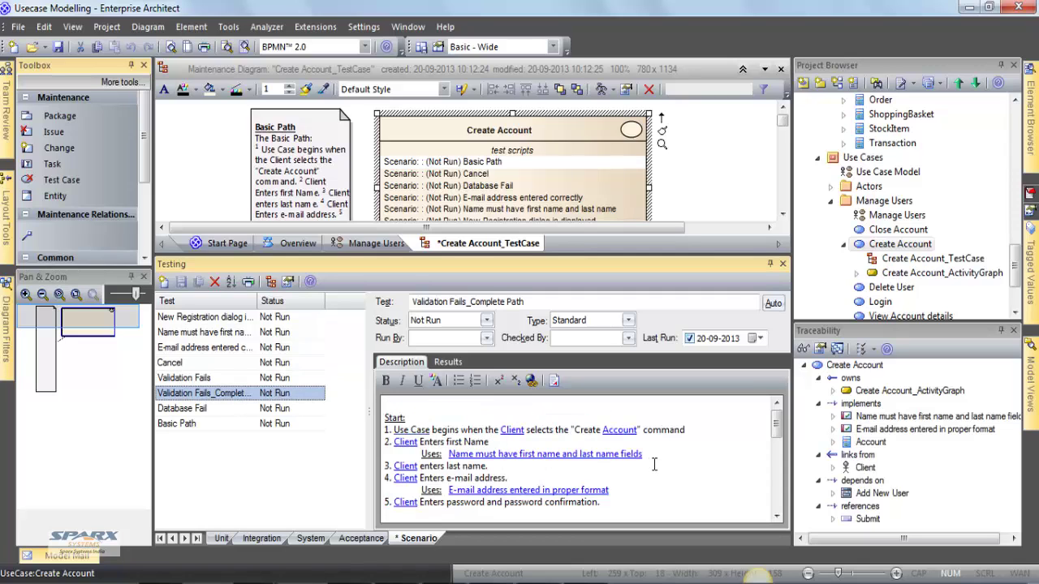
left_click(680, 477)
scroll(679, 475, "down", 2)
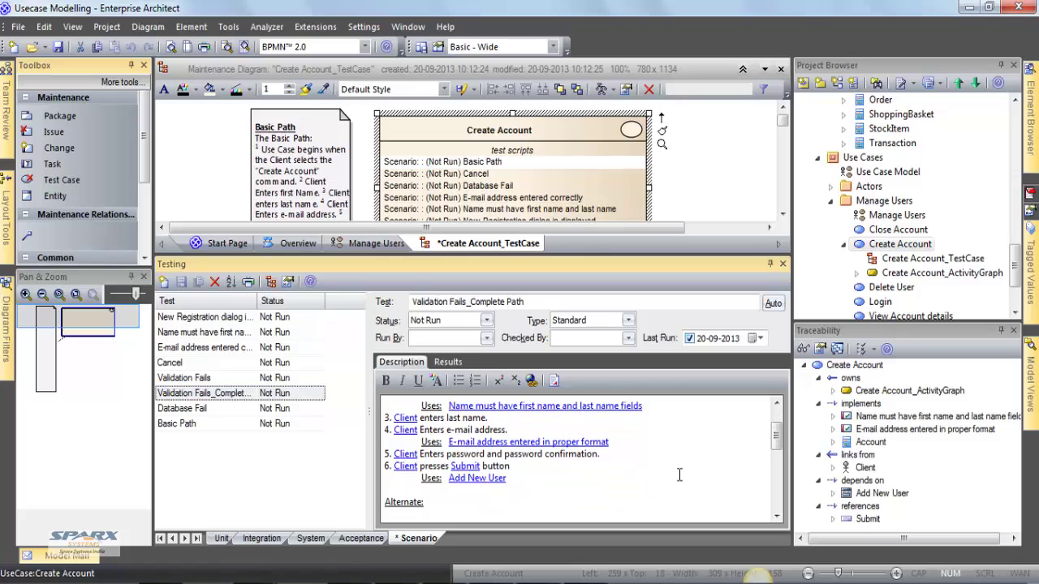
scroll(680, 475, "down", 1)
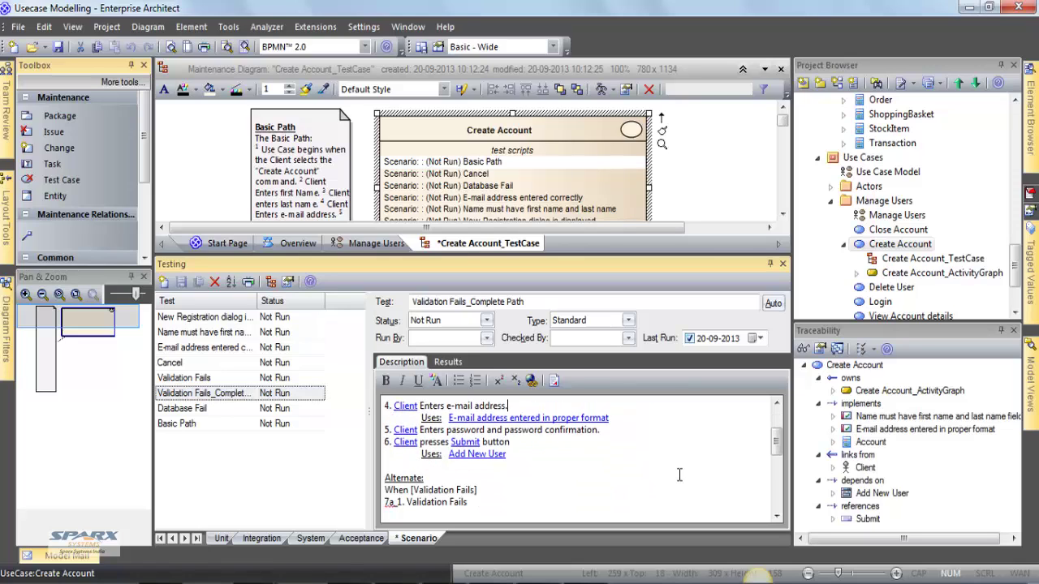
type("7a.2. Error Message is Displayed 7a.3. Highlight invalid fields")
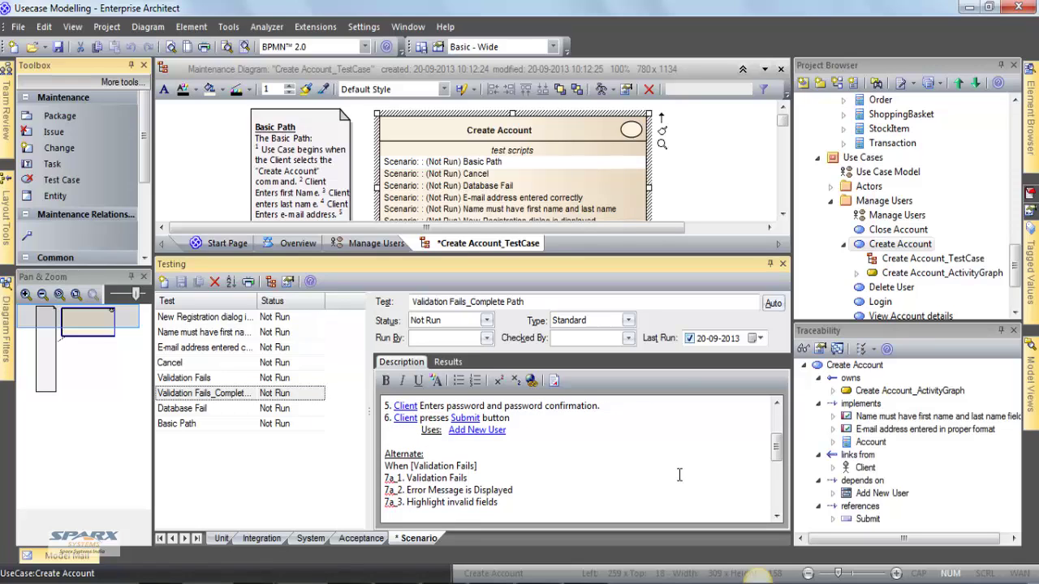
Step: Find where the Add New User screen is used, open its User Interfaces diagram and close the usage list
left_click(492, 410)
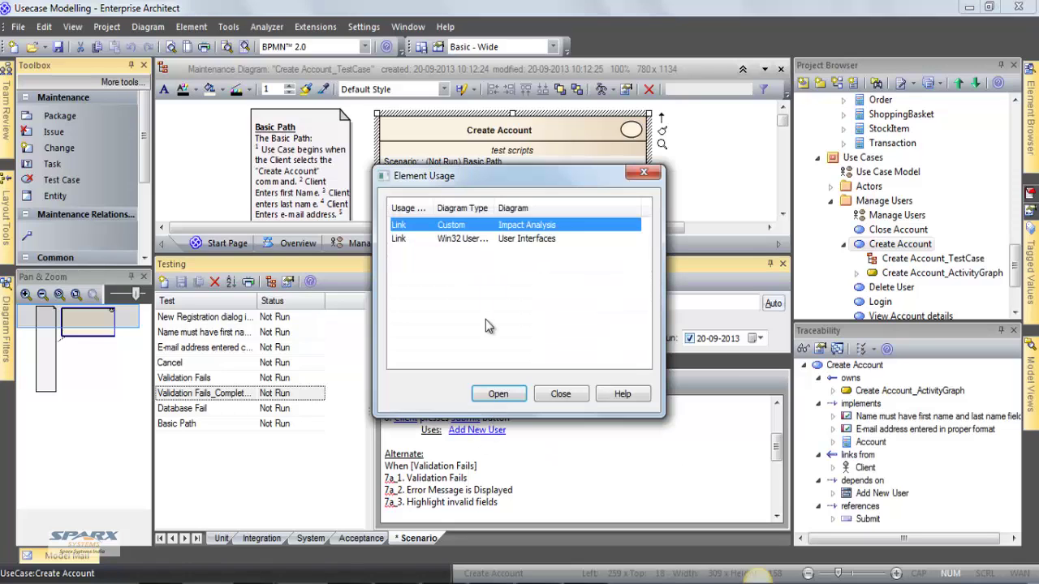
double_click(532, 242)
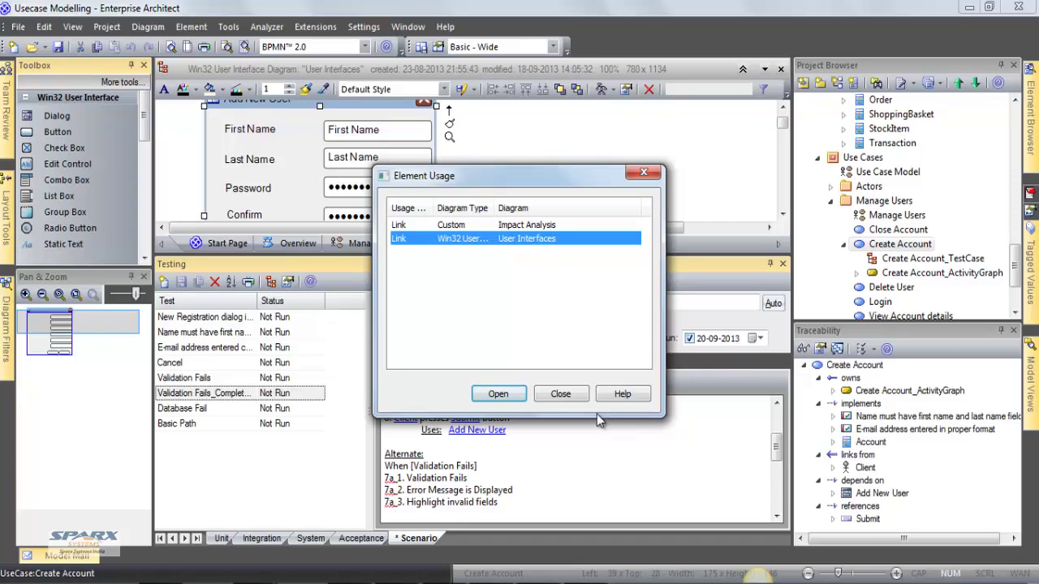
left_click(559, 395)
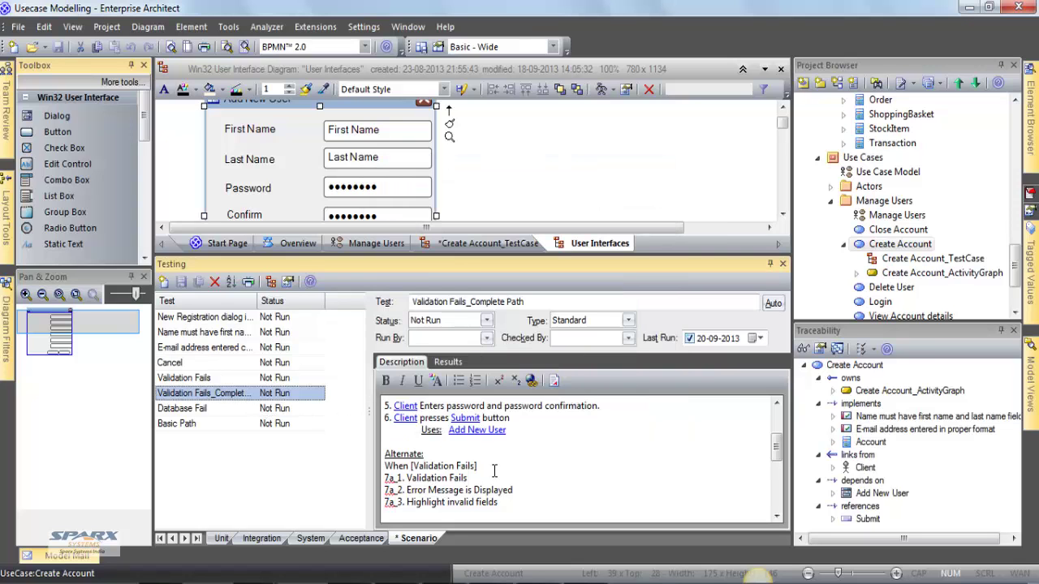
left_click(528, 490)
scroll(529, 490, "up", 3)
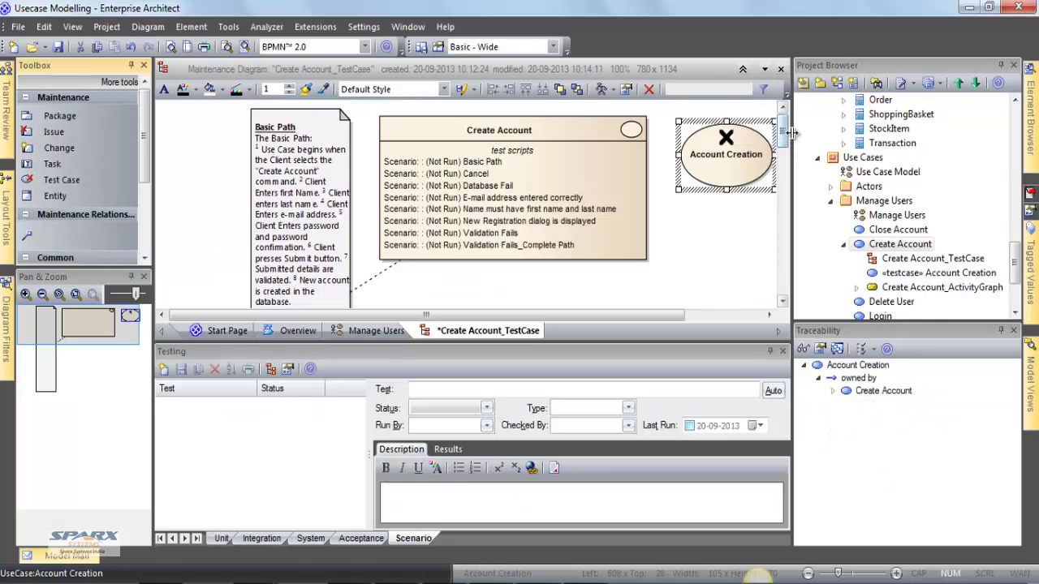
Step: Widen the diagram area and connect the Account Creation test case to Create Account with a Realization
left_click_drag(791, 132, 871, 148)
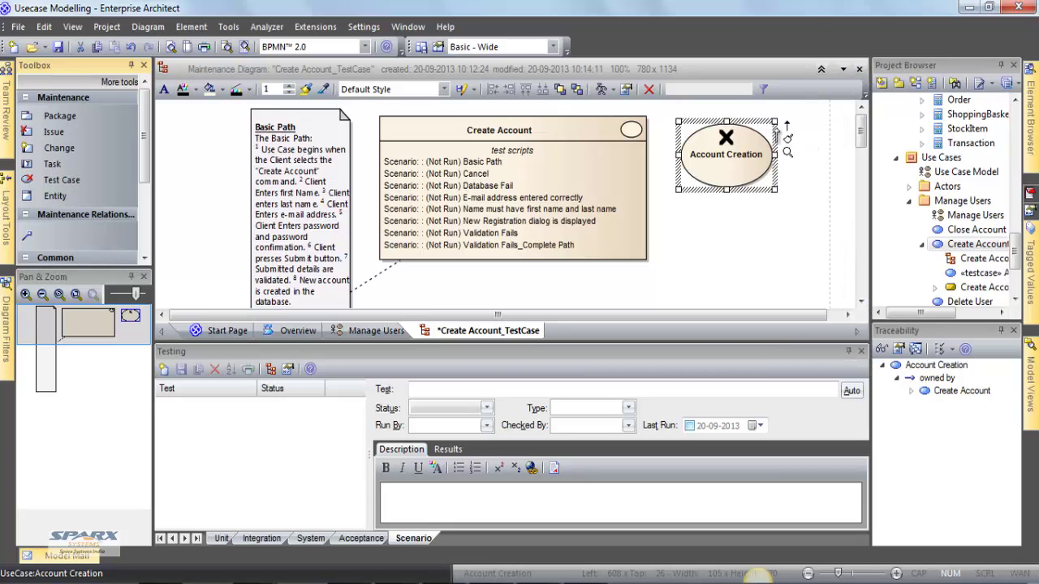
left_click_drag(784, 134, 587, 185)
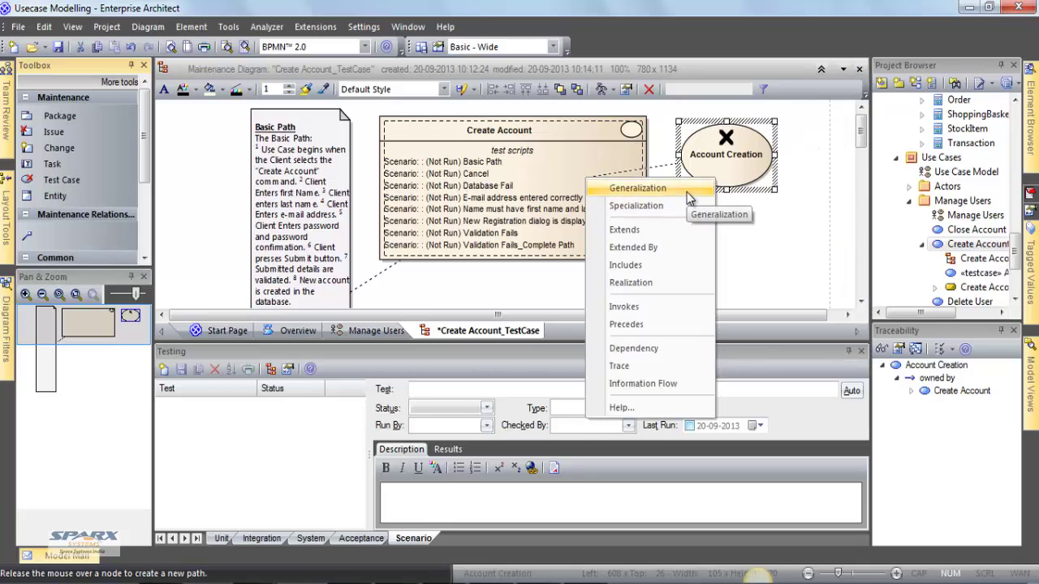
Step: Import the e-mail address, name and New Registration dialog acceptance tests from Create Account into Account Creation, and view the e-mail test
right_click(230, 437)
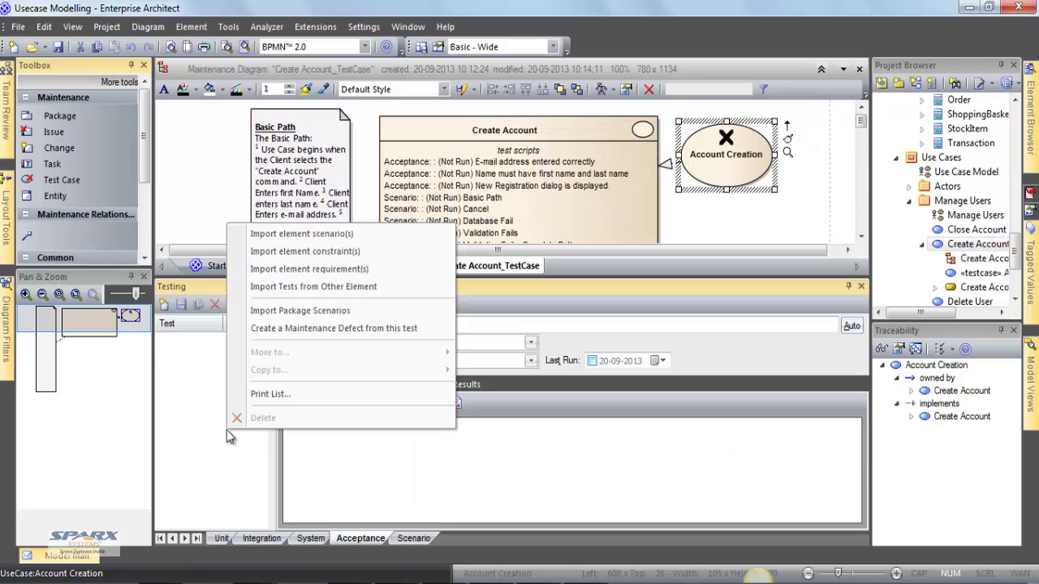
left_click(373, 287)
left_click(591, 358)
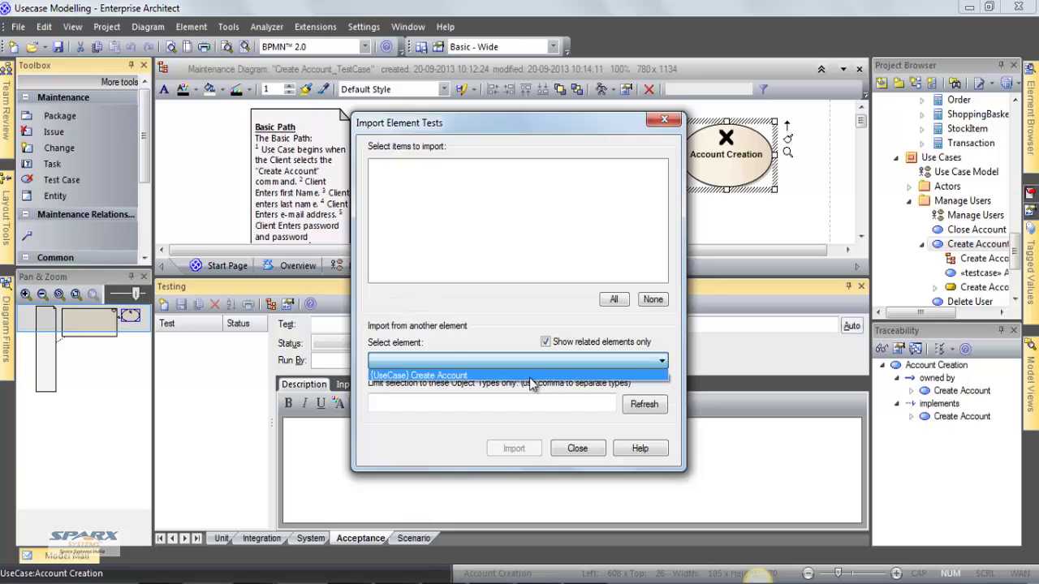
left_click(528, 377)
left_click(494, 170)
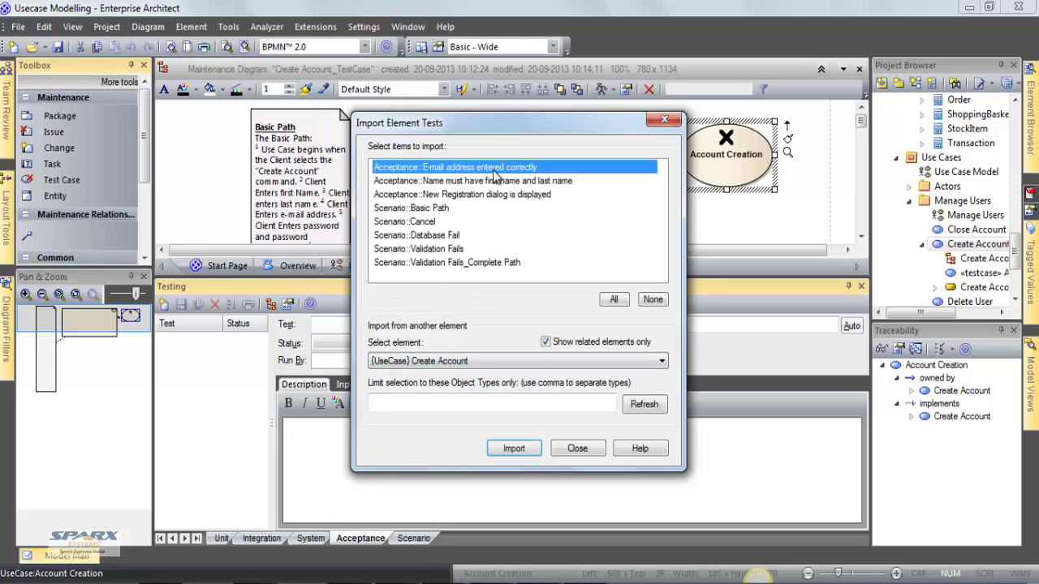
key("shift+Down")
key("shift+Down")
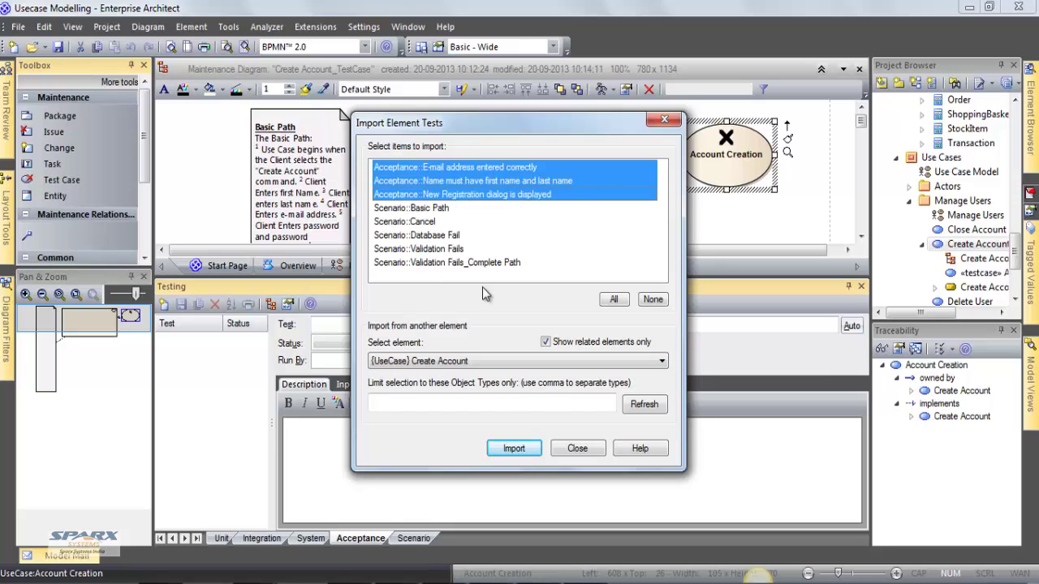
left_click(515, 447)
left_click(586, 449)
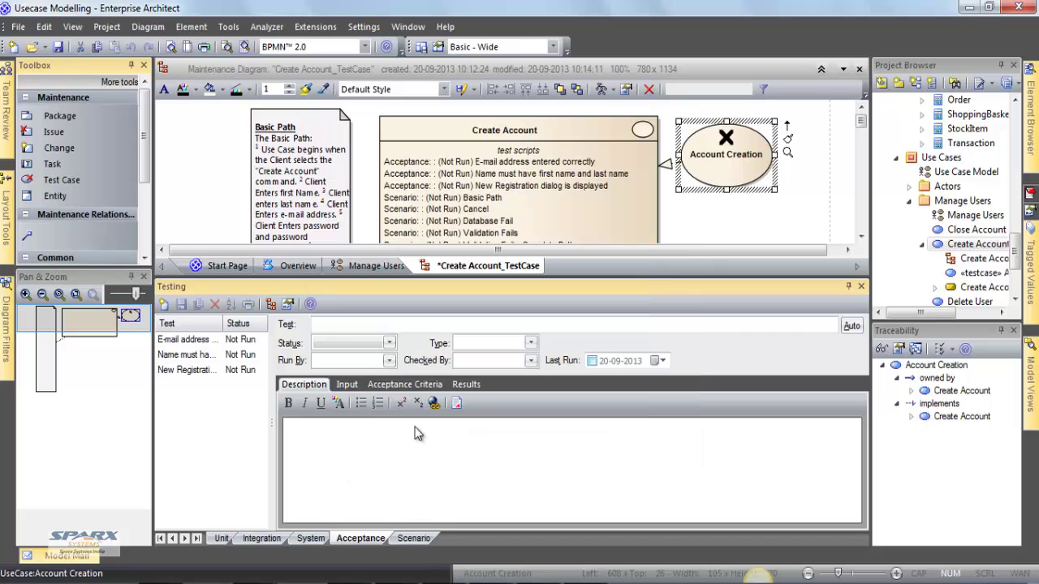
left_click(195, 339)
Step: Generate documentation for the Account Creation test case with the testing template, review the report and close it
left_click(728, 178)
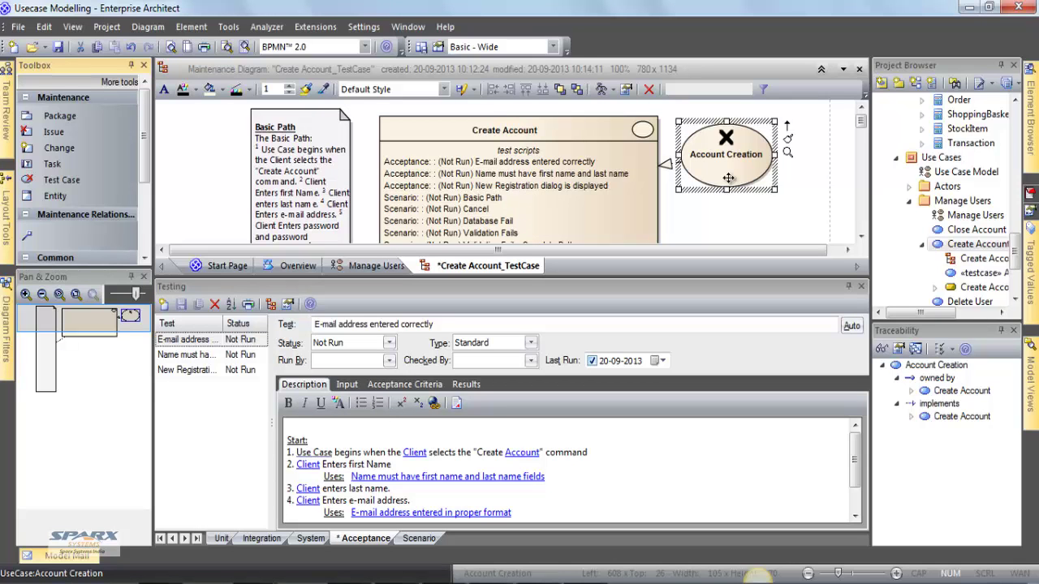
double_click(728, 177)
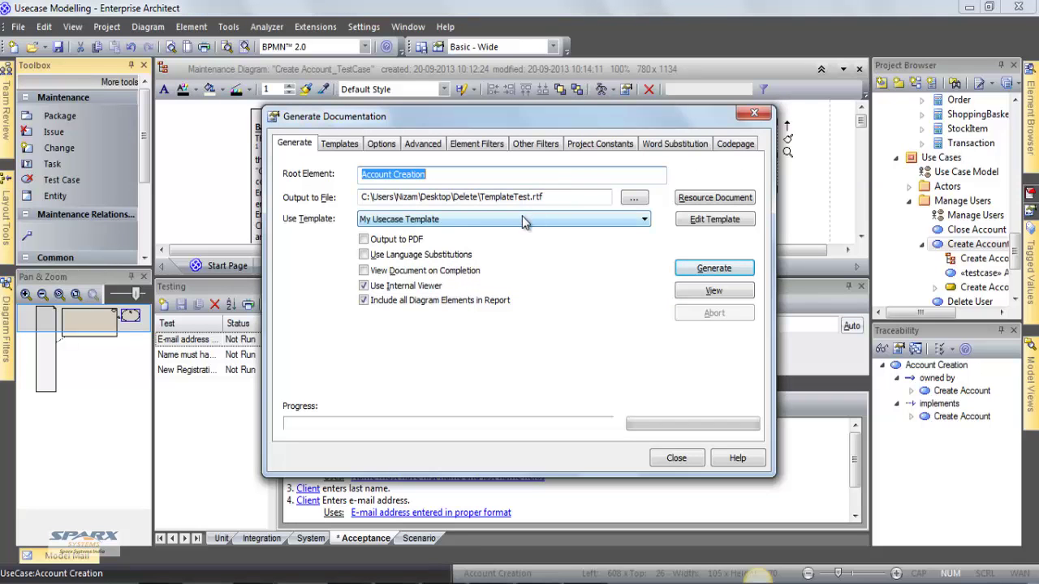
left_click(522, 217)
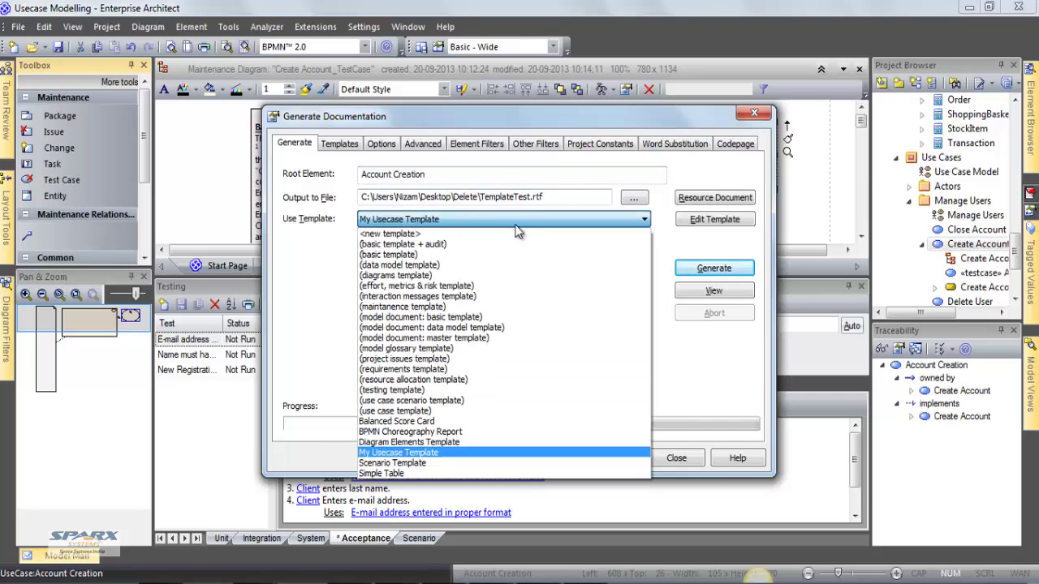
left_click(487, 390)
left_click(701, 274)
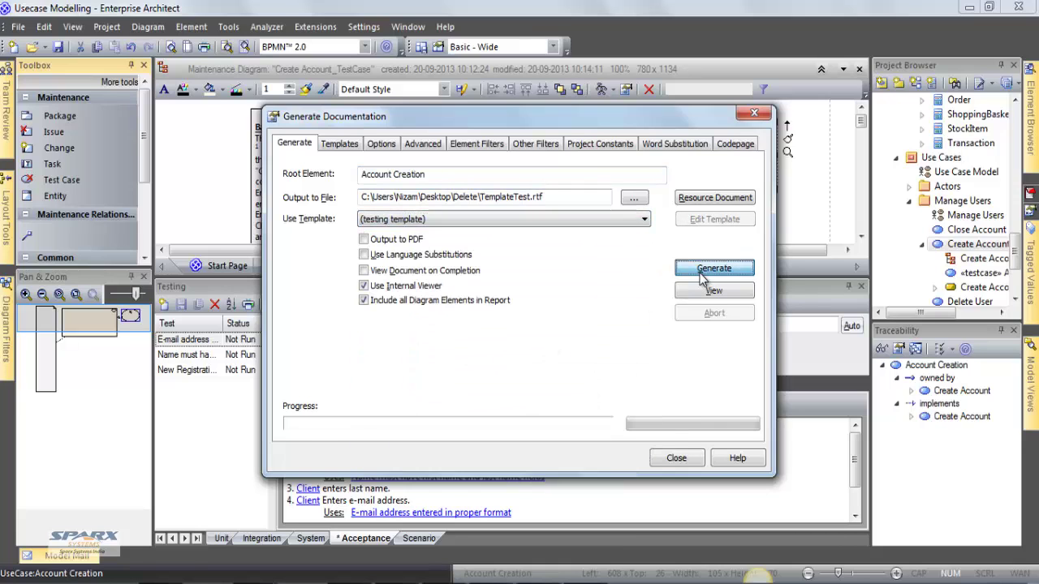
scroll(751, 280, "down", 10)
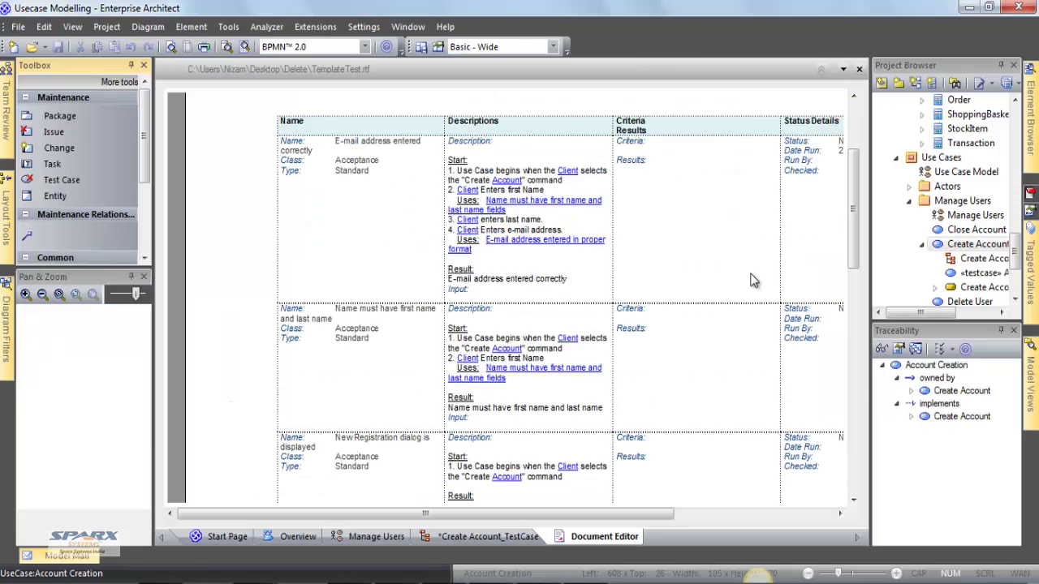
scroll(751, 280, "up", 6)
left_click(858, 69)
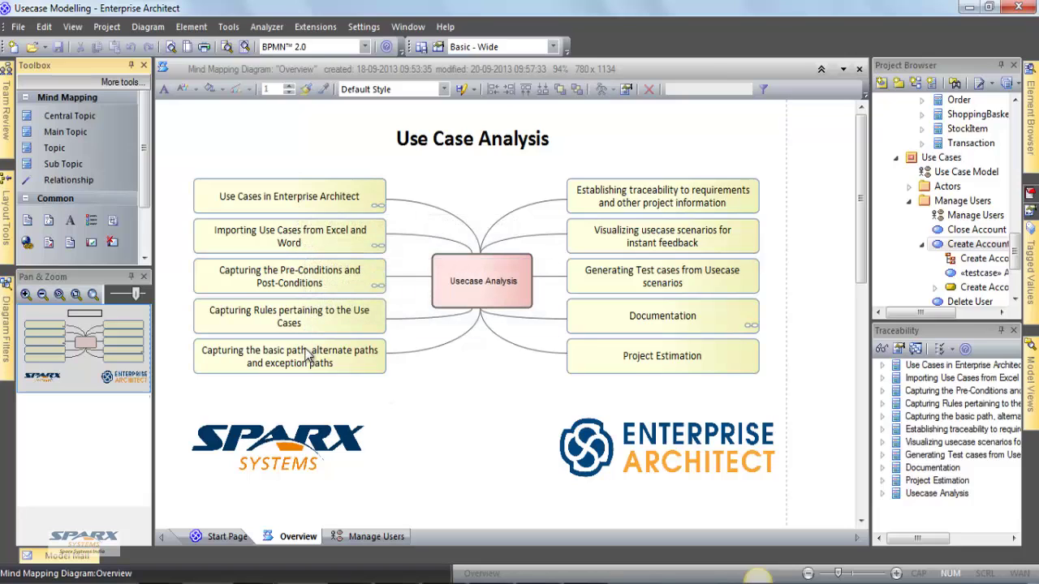
Step: Go through the remaining topics of the Use Case Analysis overview and open the Documentation topic's mind map
left_click(694, 209)
left_click(694, 234)
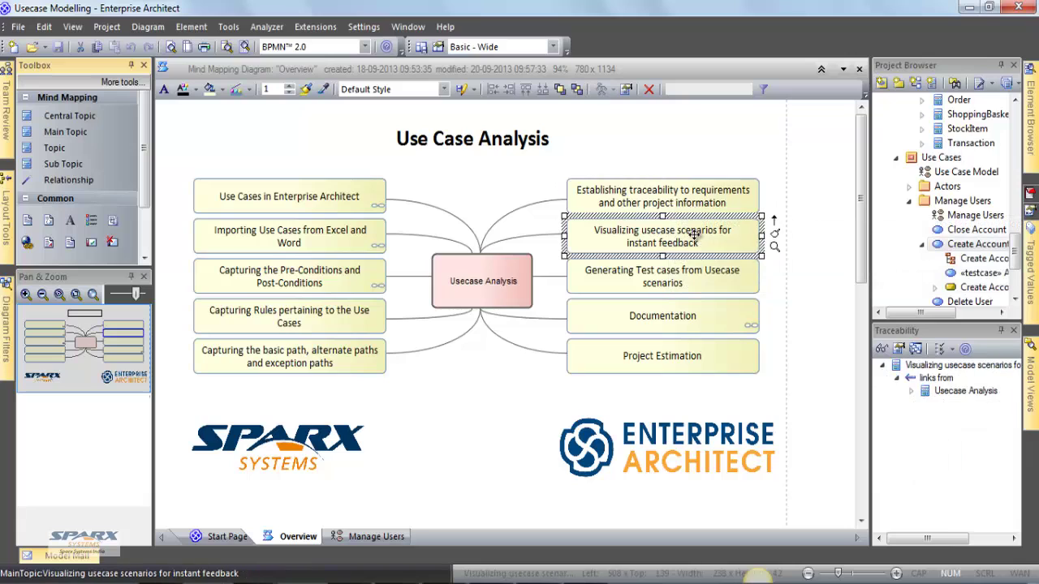
left_click(719, 275)
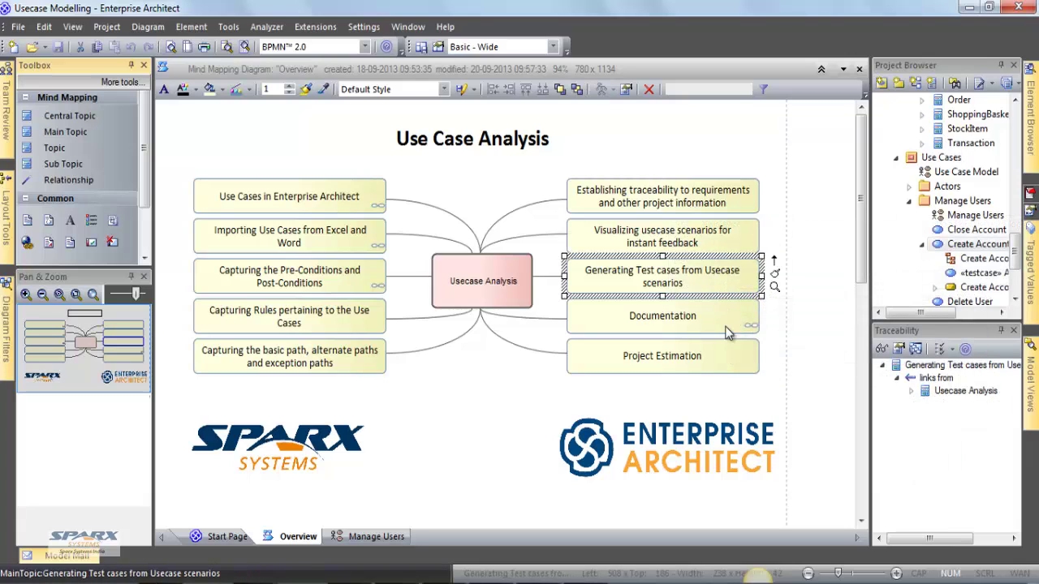
left_click(721, 319)
double_click(721, 318)
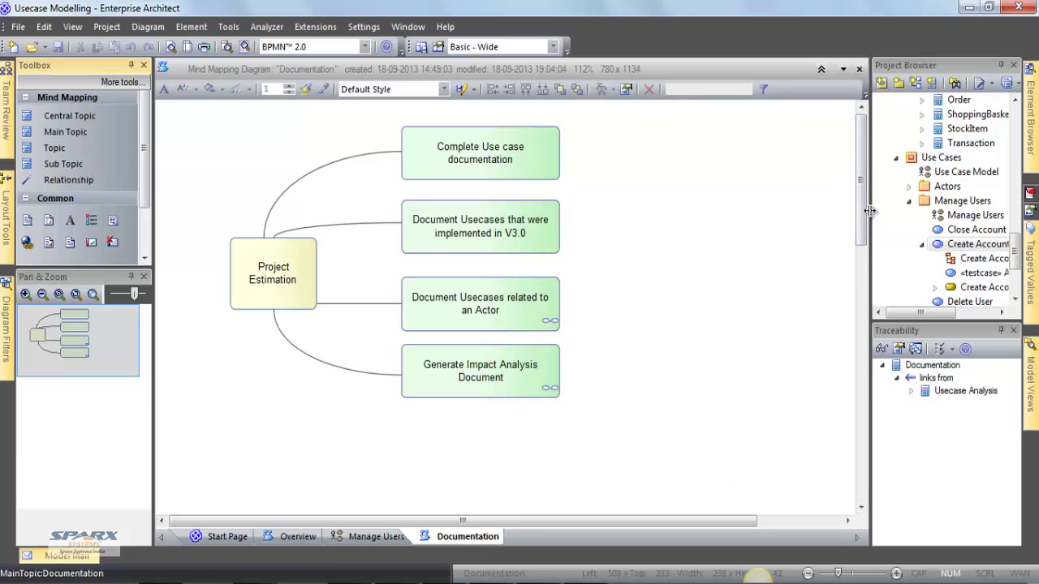
Step: Widen the project browser, generate documentation for Create Account with My Usecase Template, and review its requirements, conditions and scenarios
left_click_drag(867, 216, 768, 218)
left_click(863, 248)
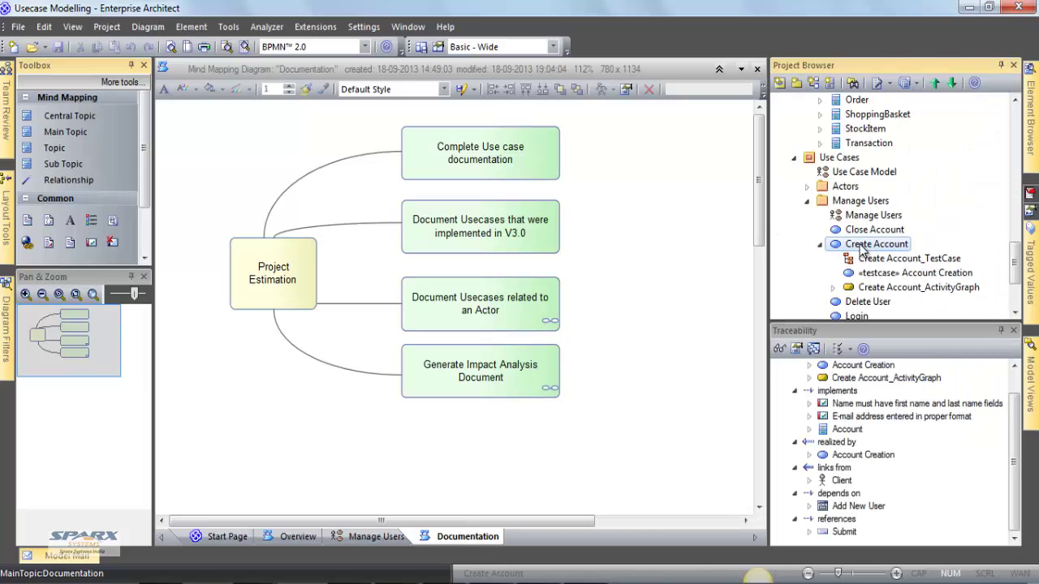
key("F8")
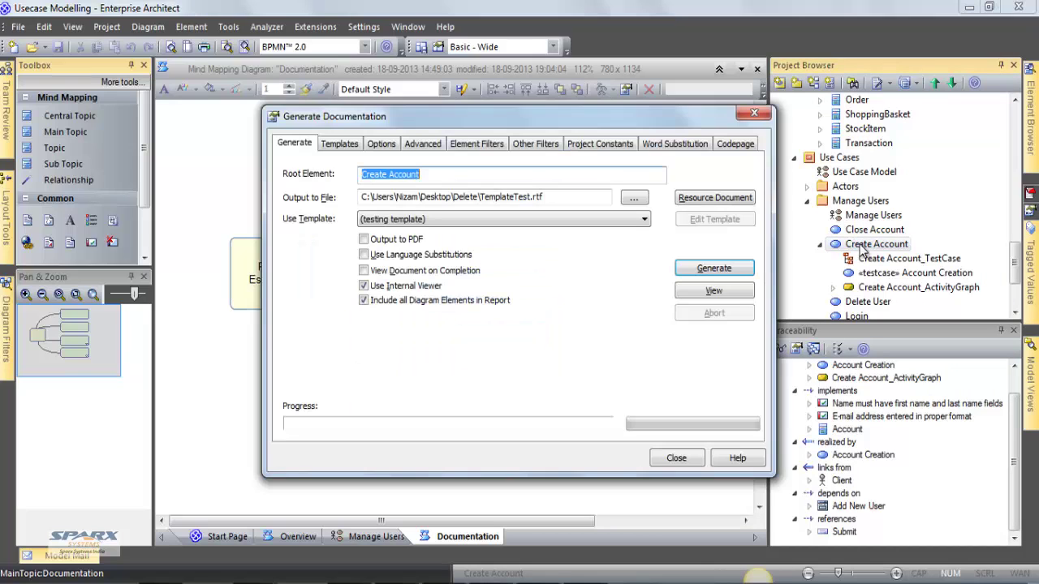
left_click(476, 219)
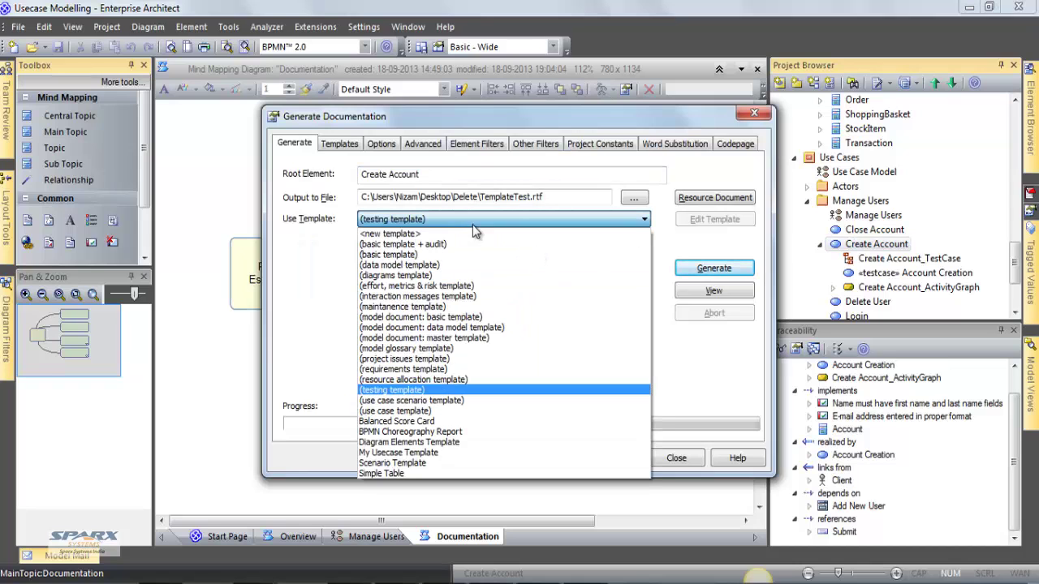
left_click(422, 451)
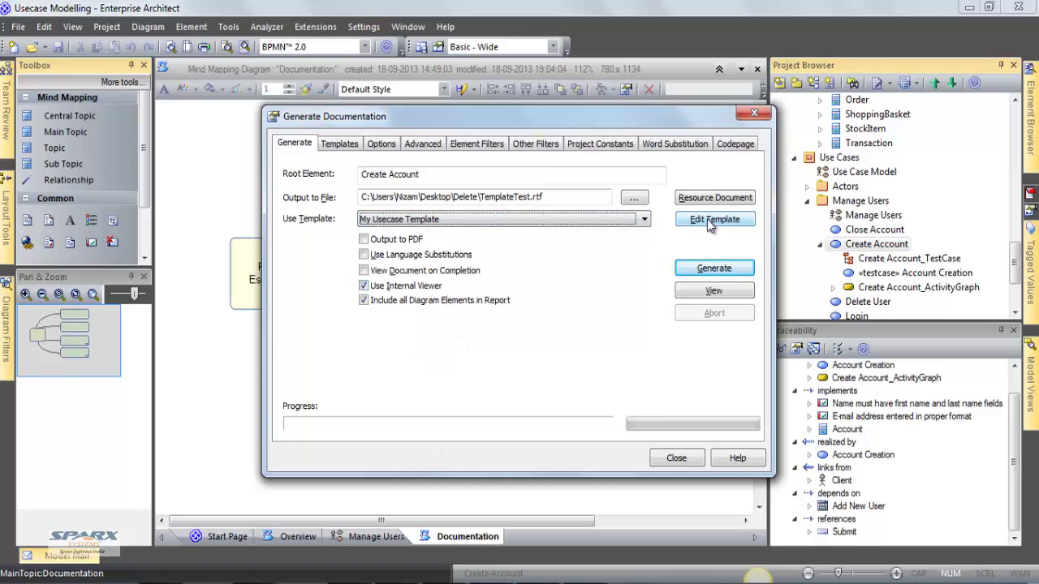
left_click(717, 269)
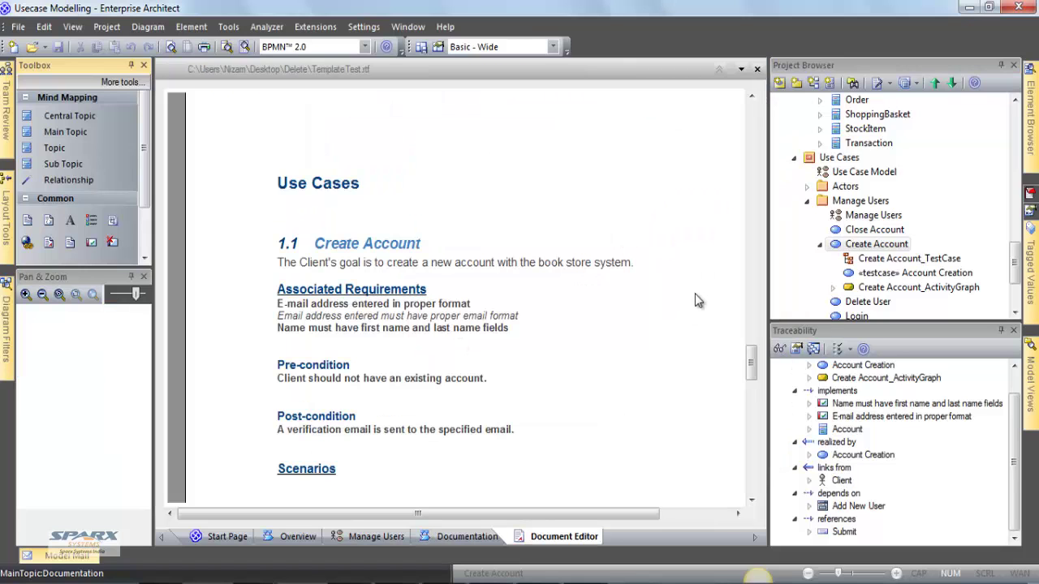
left_click_drag(278, 290, 549, 329)
left_click_drag(253, 367, 222, 441)
scroll(498, 426, "down", 10)
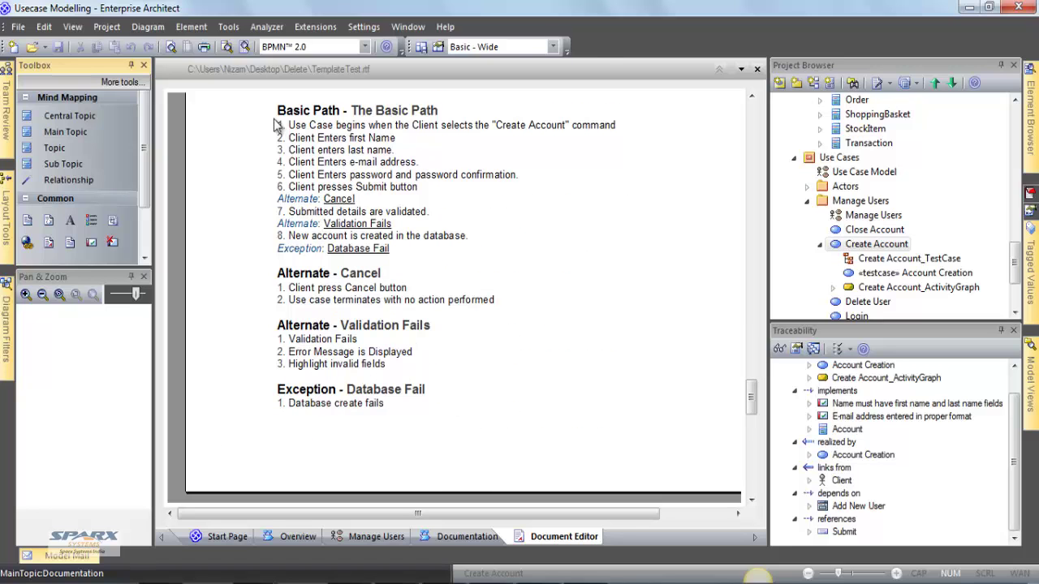
left_click_drag(276, 110, 258, 177)
left_click_drag(374, 194, 264, 203)
left_click_drag(420, 230, 267, 232)
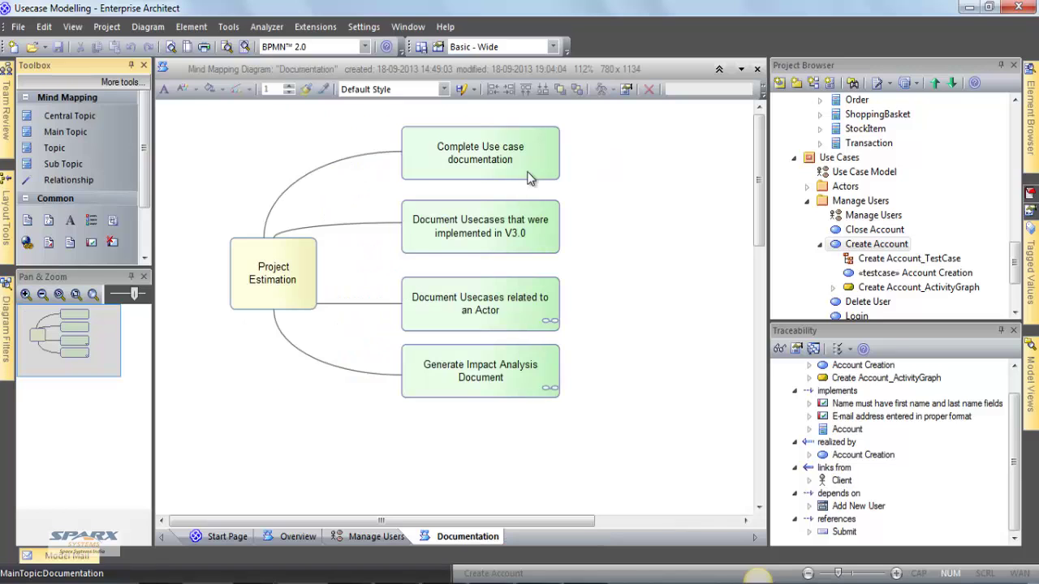
Step: Generate documentation for the whole Use Cases package with My Usecase Template
left_click(529, 172)
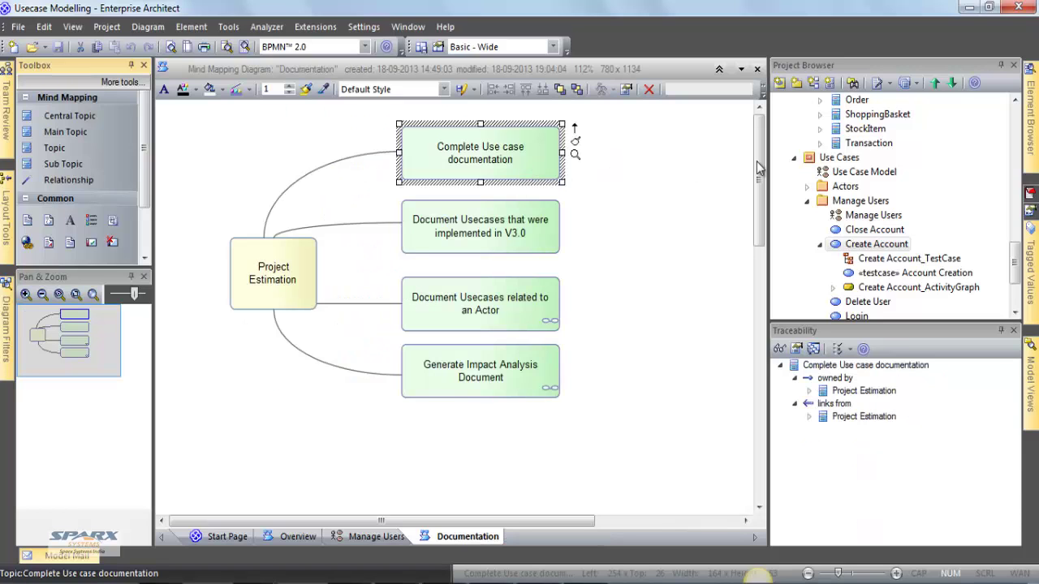
left_click(839, 157)
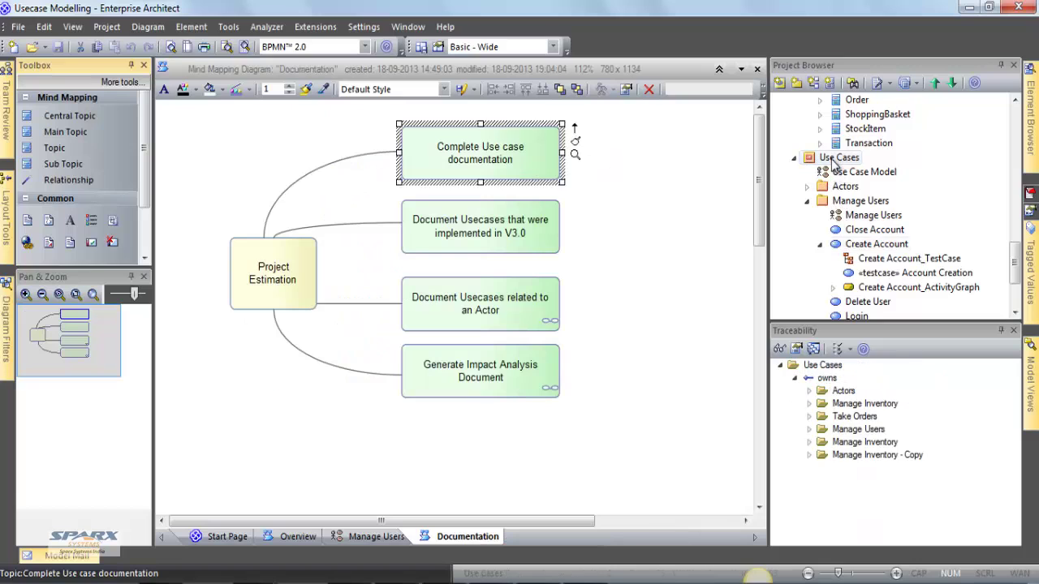
double_click(893, 173)
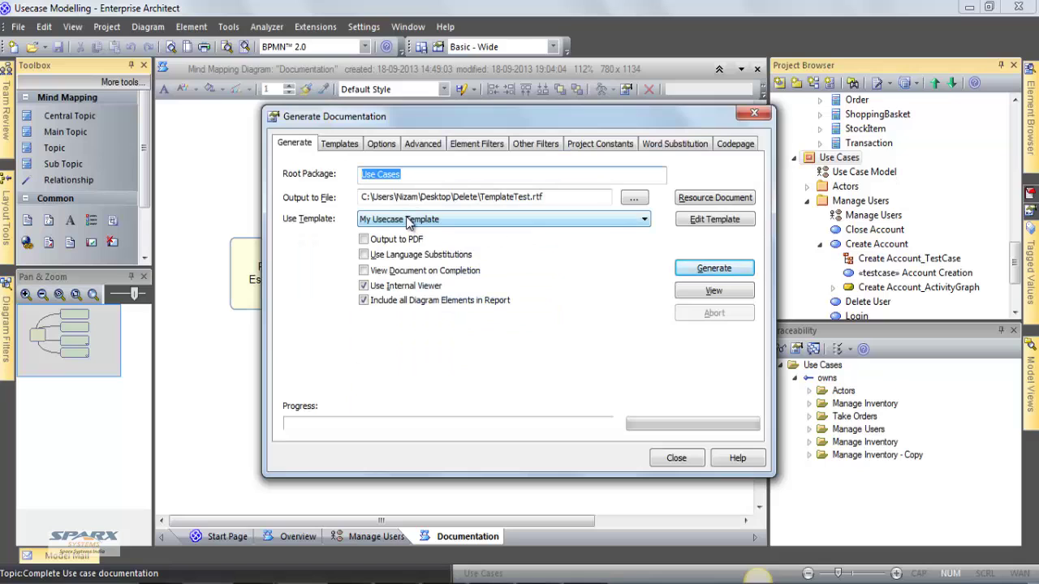
left_click(716, 268)
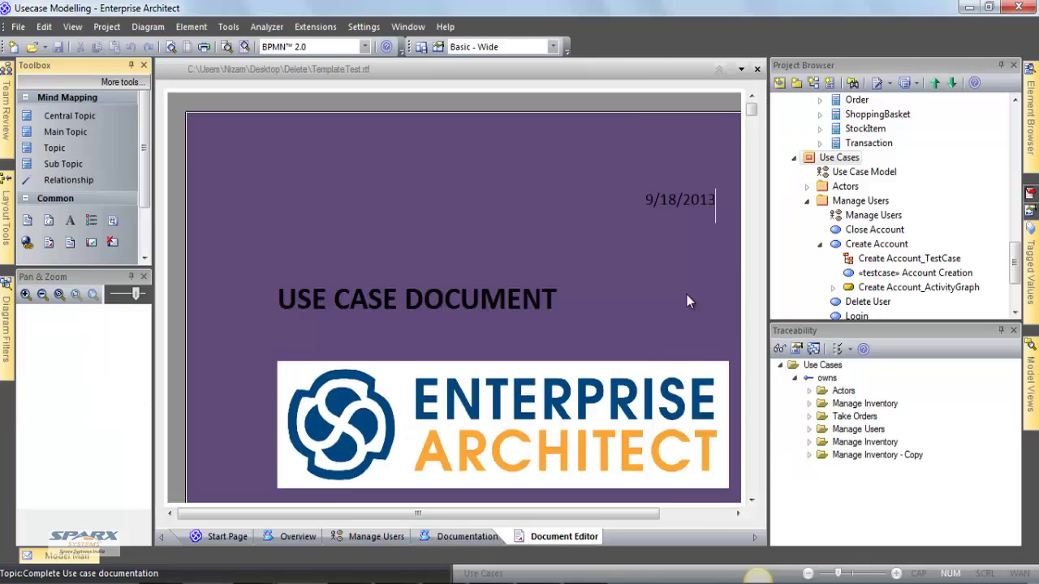
Step: Review the Use Cases document's table of contents, actor and use case diagrams, and Close Account scenarios, and return to the Documentation mind map
scroll(686, 292, "down", 10)
scroll(687, 298, "down", 5)
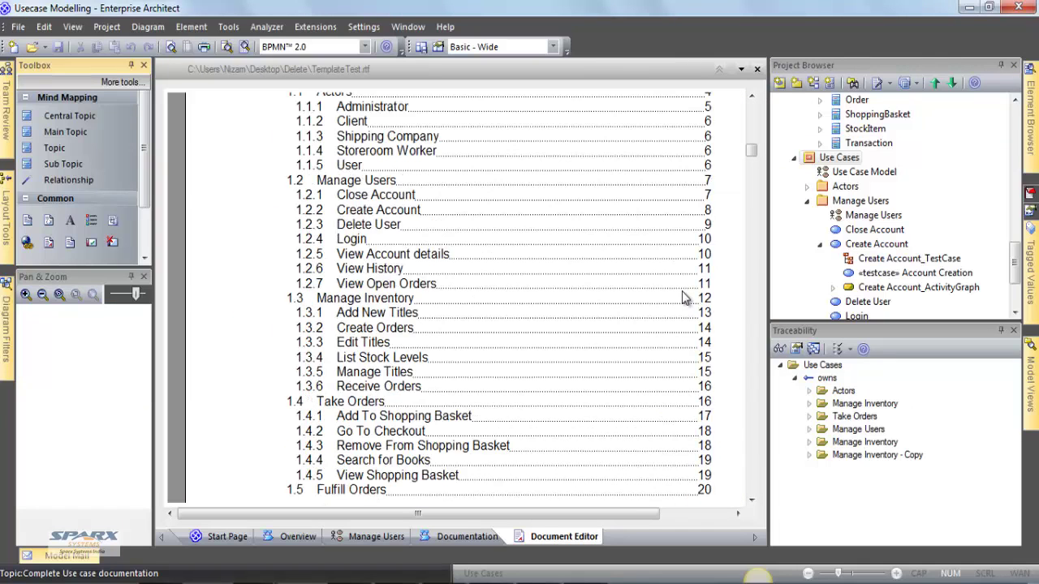
scroll(684, 298, "up", 3)
left_click_drag(274, 215, 272, 437)
scroll(305, 418, "down", 10)
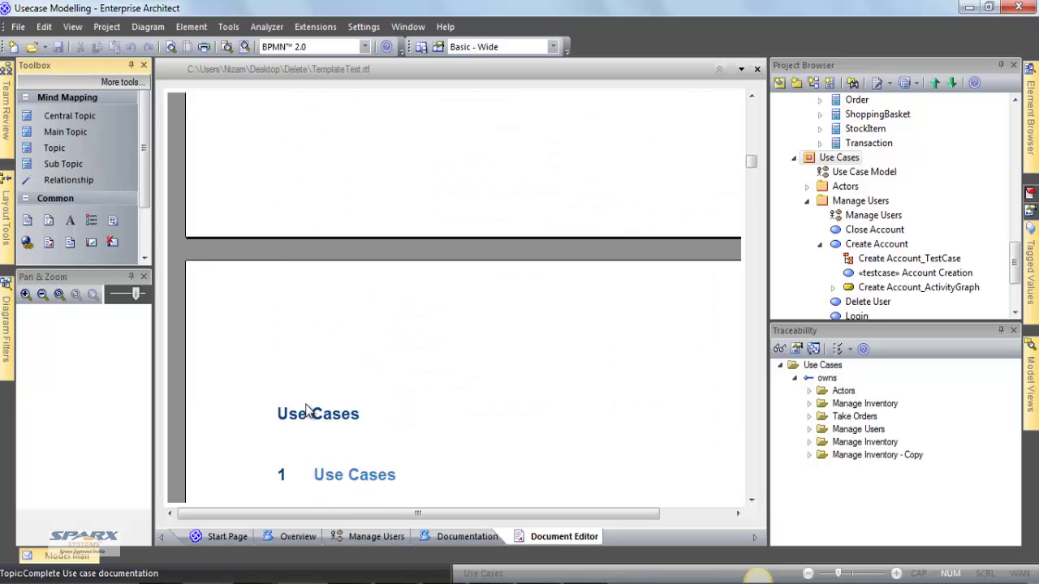
scroll(506, 287, "down", 15)
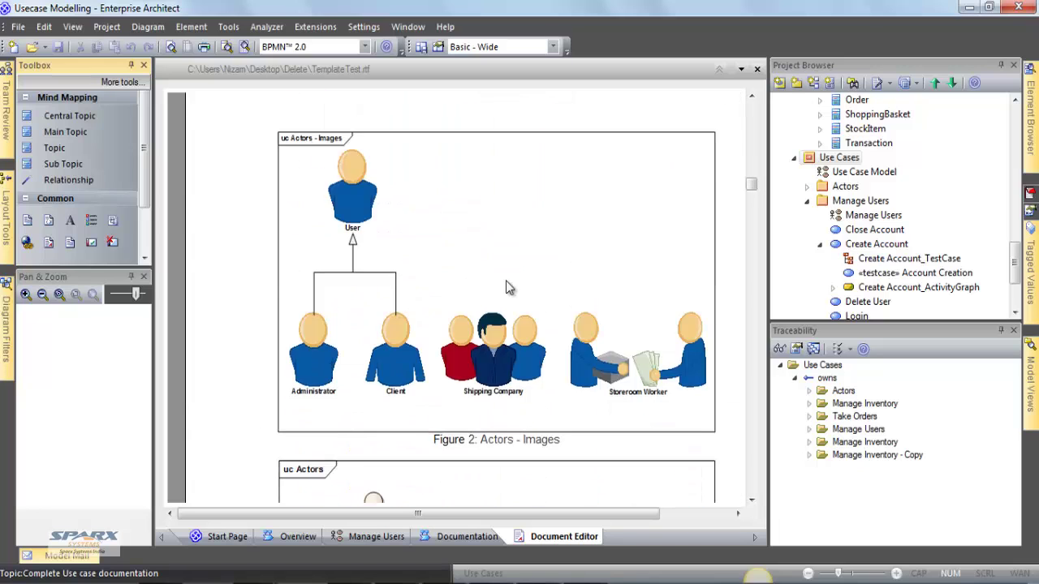
scroll(505, 287, "down", 15)
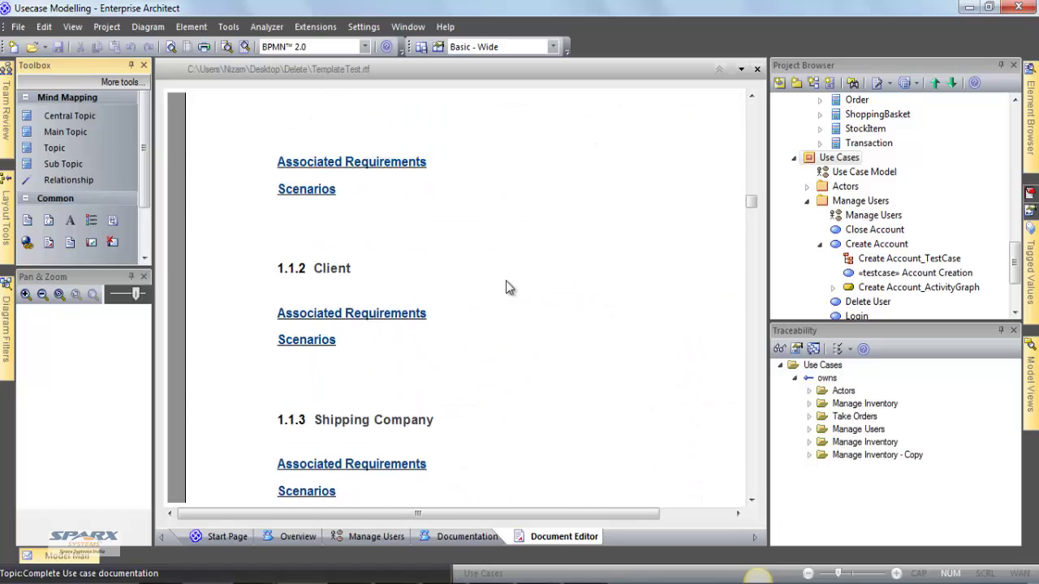
scroll(505, 288, "down", 10)
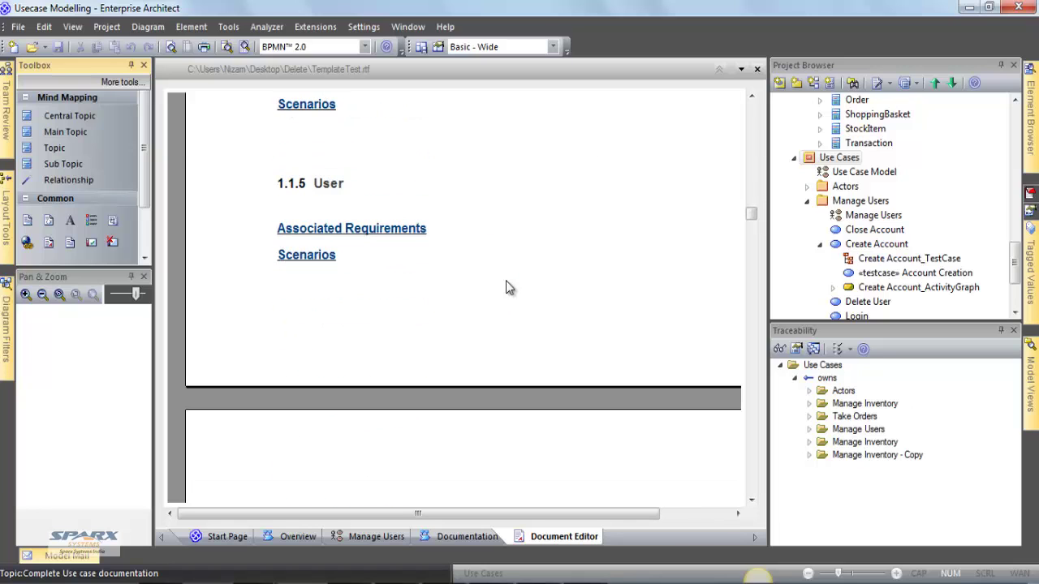
scroll(505, 287, "down", 3)
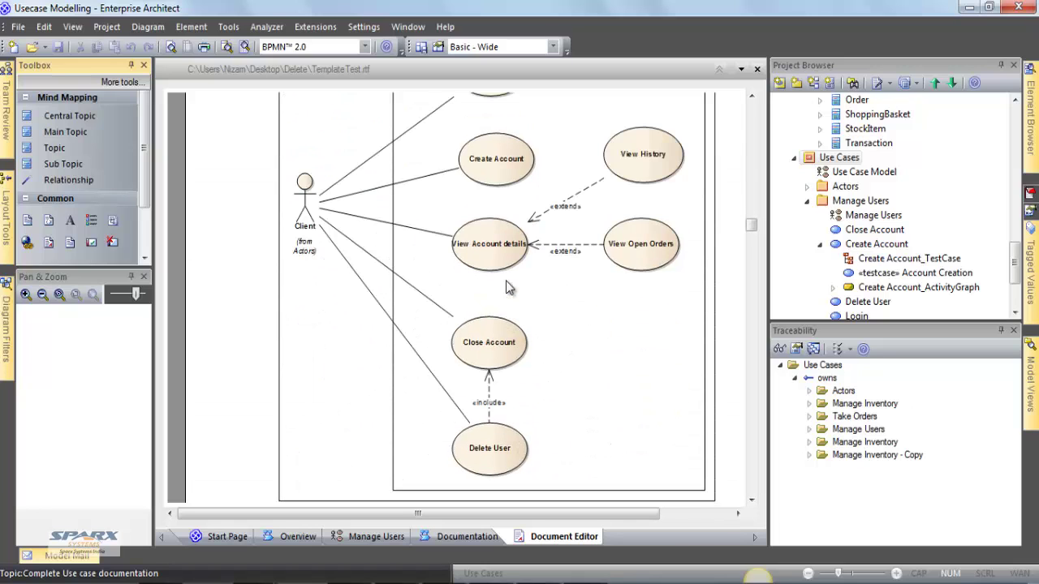
scroll(505, 288, "down", 12)
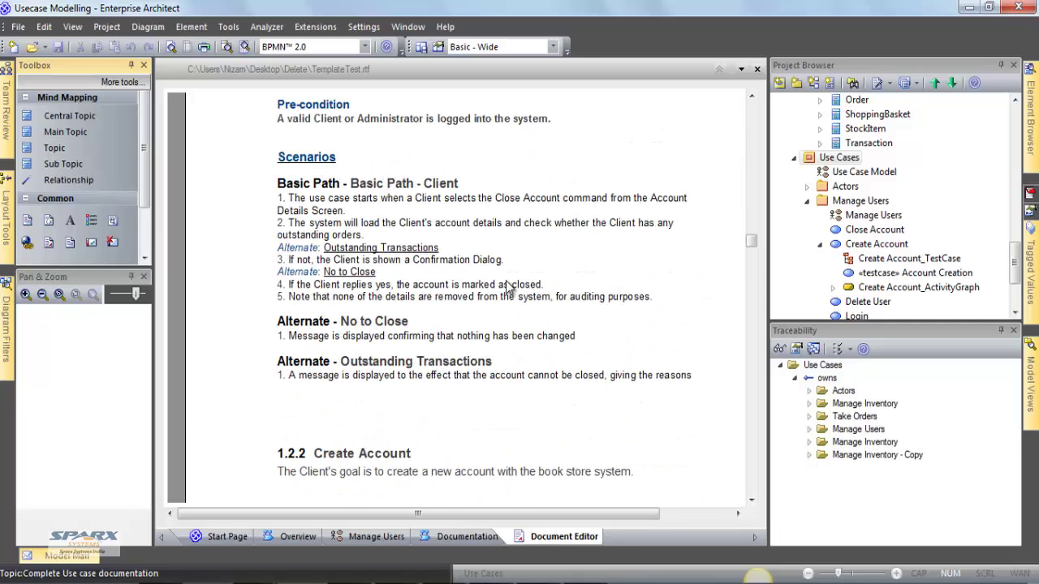
left_click_drag(245, 192, 247, 237)
left_click(430, 270)
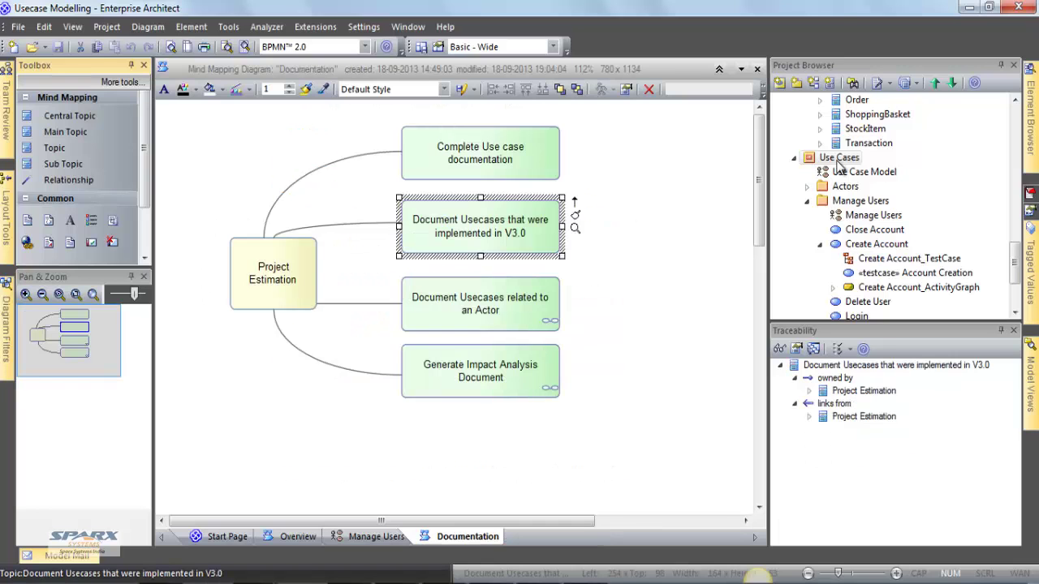
Step: Open the Version Breakdown diagram from the Overview package, examine the use cases assigned to each version and close it
scroll(843, 166, "up", 10)
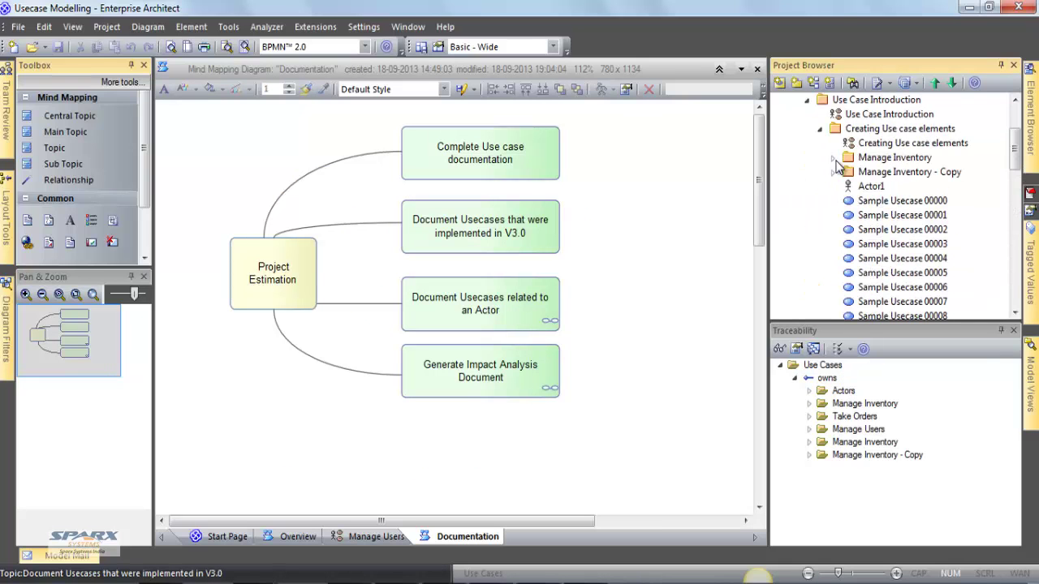
left_click(807, 100)
scroll(838, 159, "up", 3)
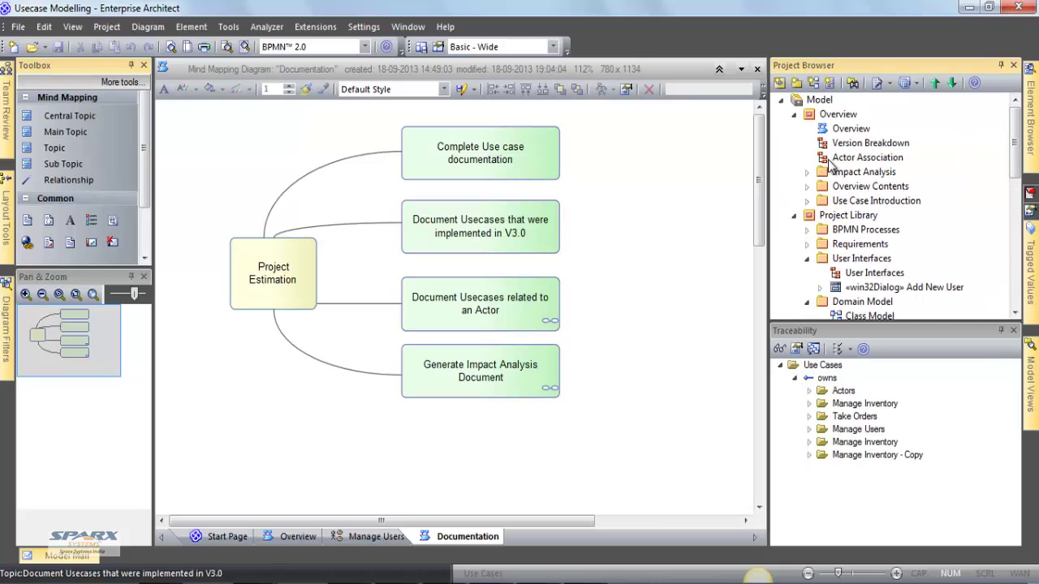
double_click(845, 143)
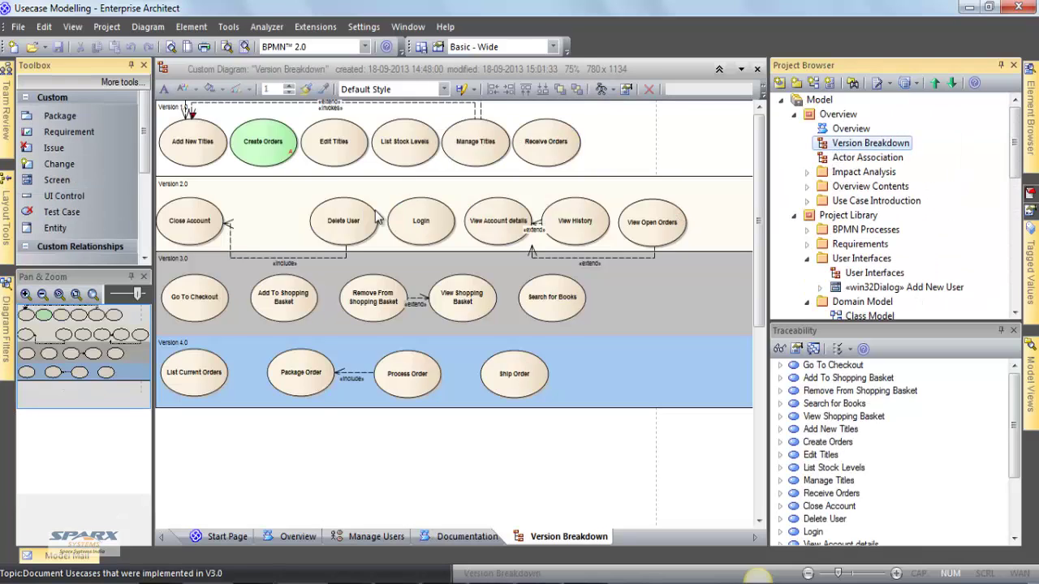
left_click(450, 479)
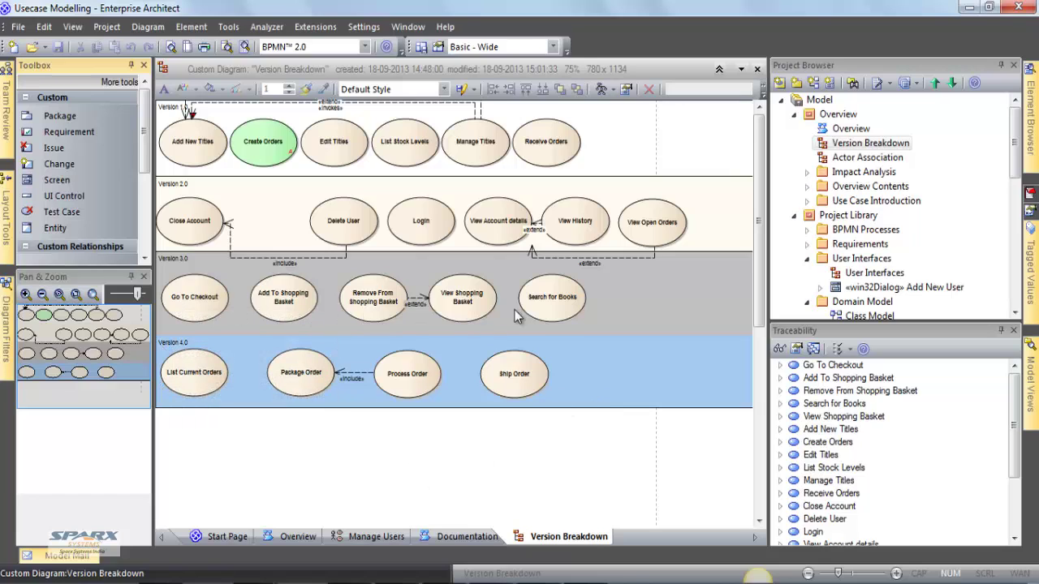
left_click(758, 69)
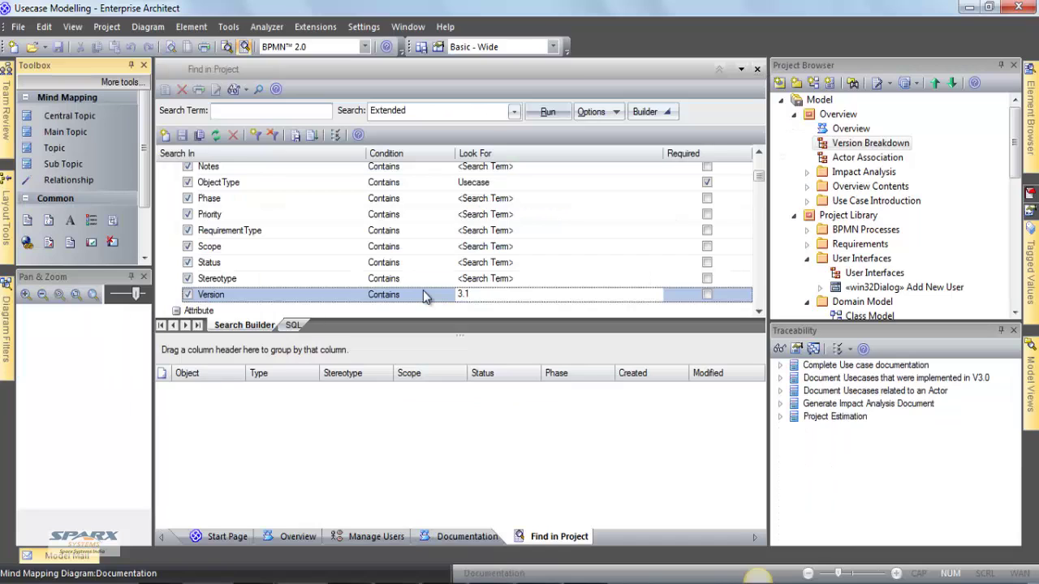
Step: Make Version 3.0 a required condition of the Extended use case search, run it and select all results
left_click(709, 297)
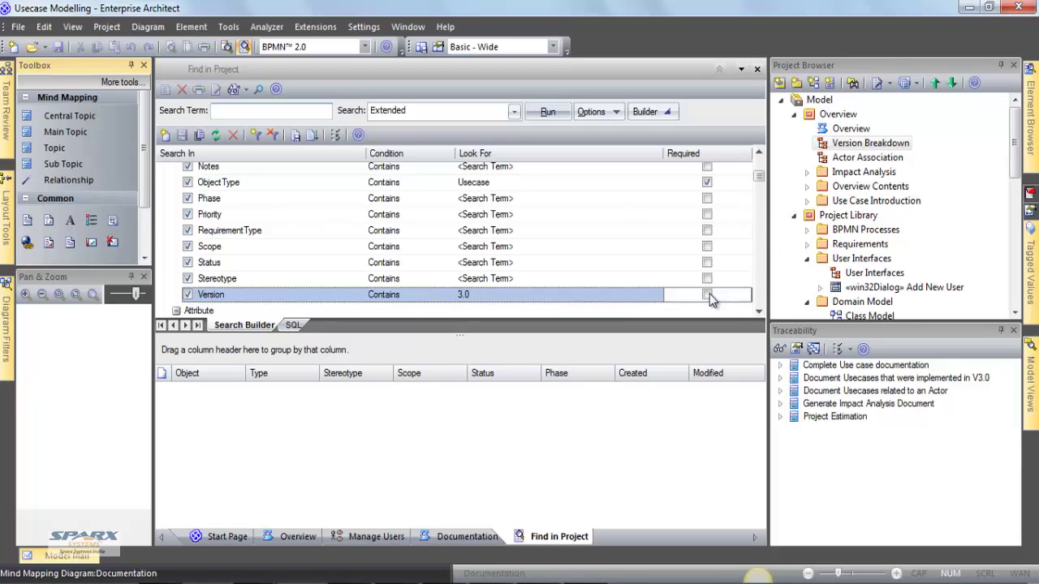
left_click(559, 114)
key("ctrl+a")
Step: Generate one RTF report on the selected version 3.0 use cases with My Usecase Template and review it
right_click(243, 449)
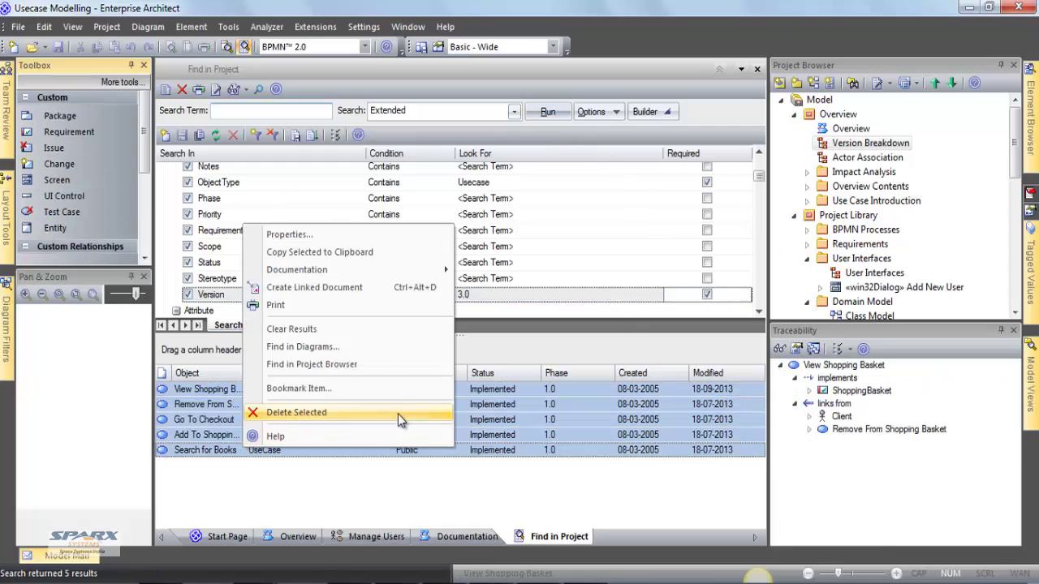
mouse_move(369, 270)
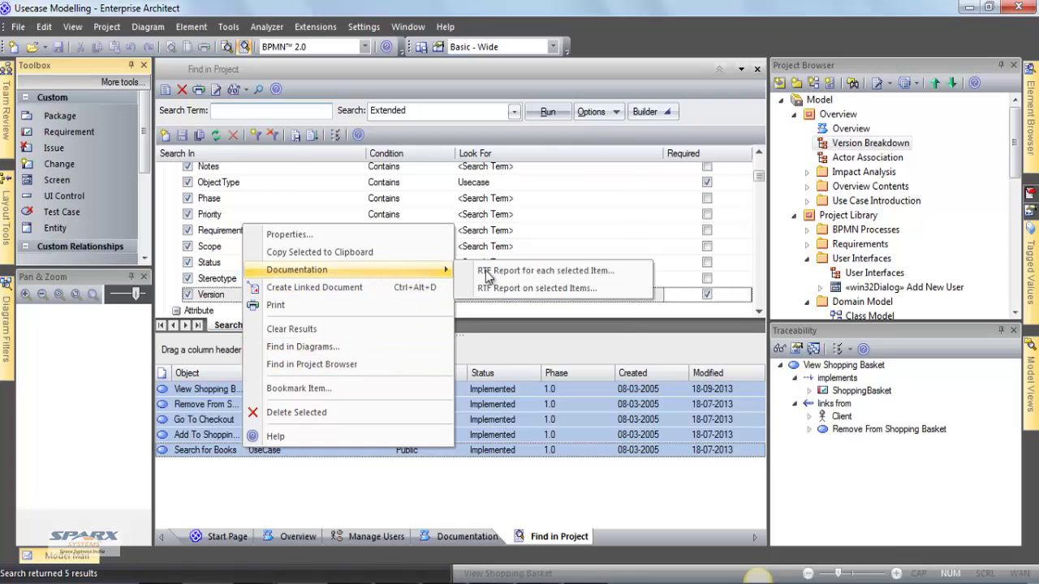
left_click(573, 286)
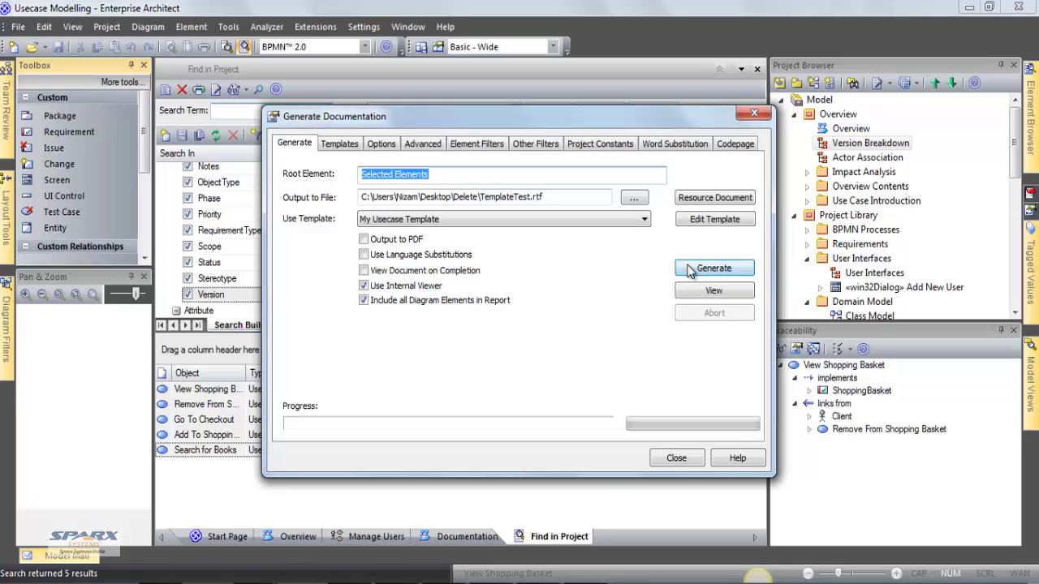
left_click(690, 271)
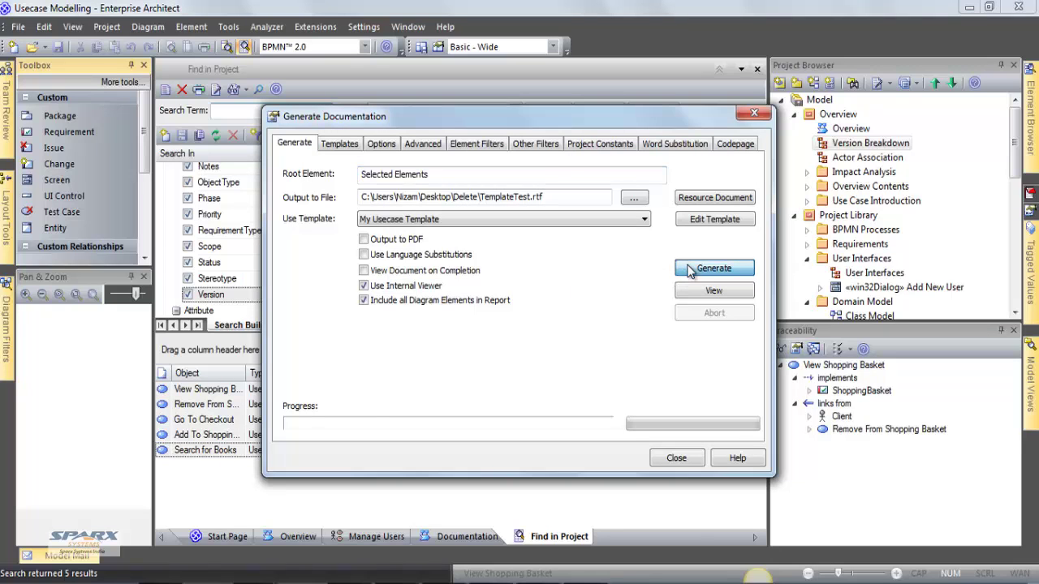
left_click_drag(241, 317, 304, 412)
left_click(304, 413)
scroll(382, 429, "down", 3)
scroll(381, 429, "down", 5)
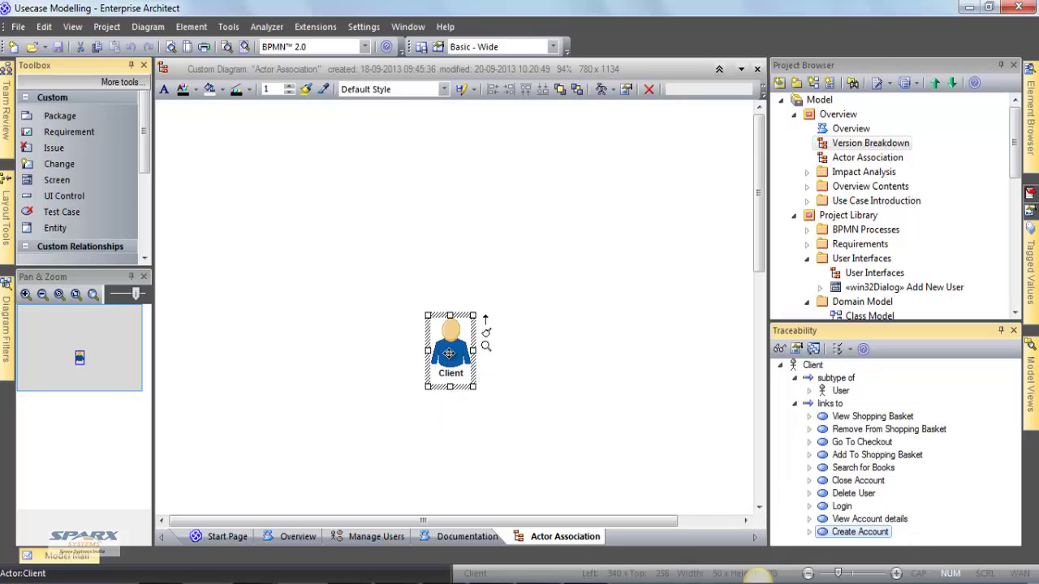
Step: Insert all elements directly related to the Client actor into the Actor Association diagram, leaving out the User actor
right_click(443, 357)
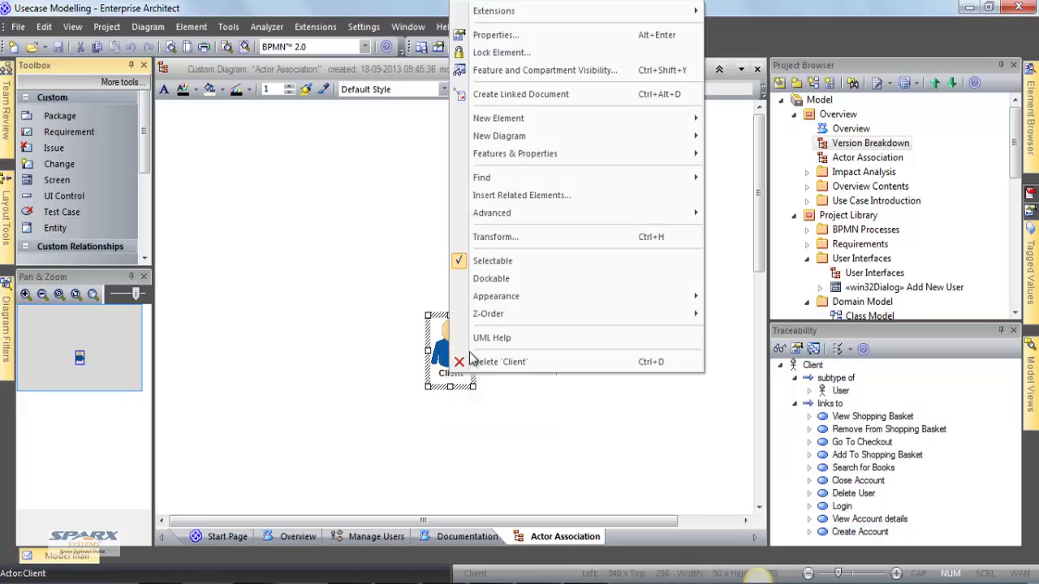
left_click(545, 197)
left_click(280, 187)
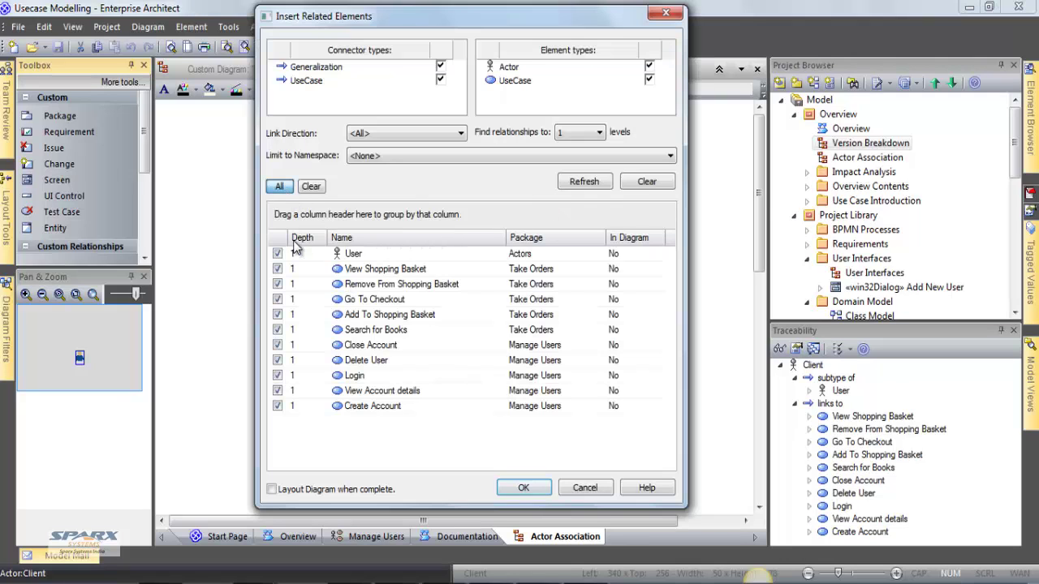
left_click(278, 254)
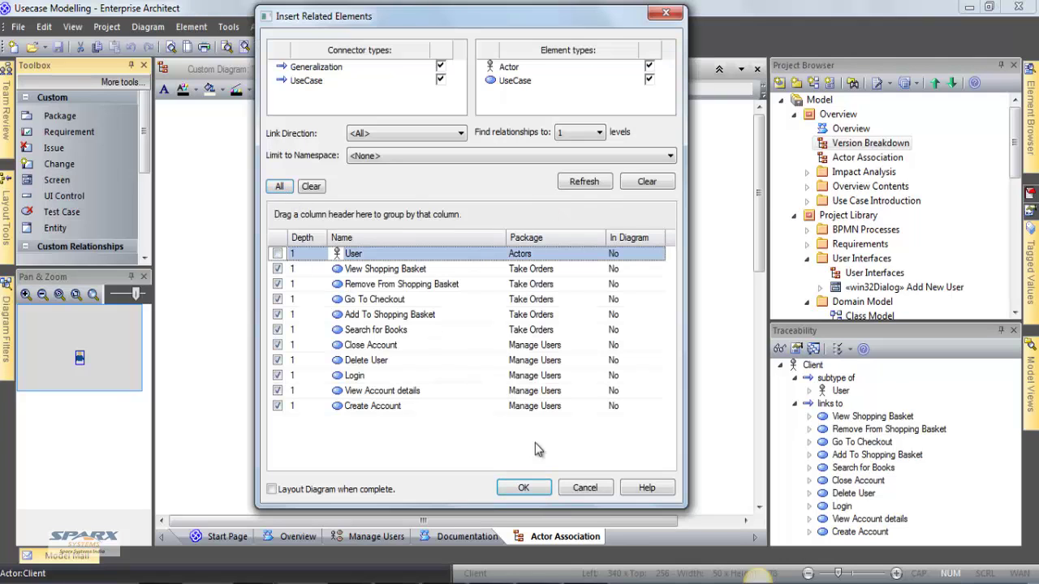
left_click(524, 488)
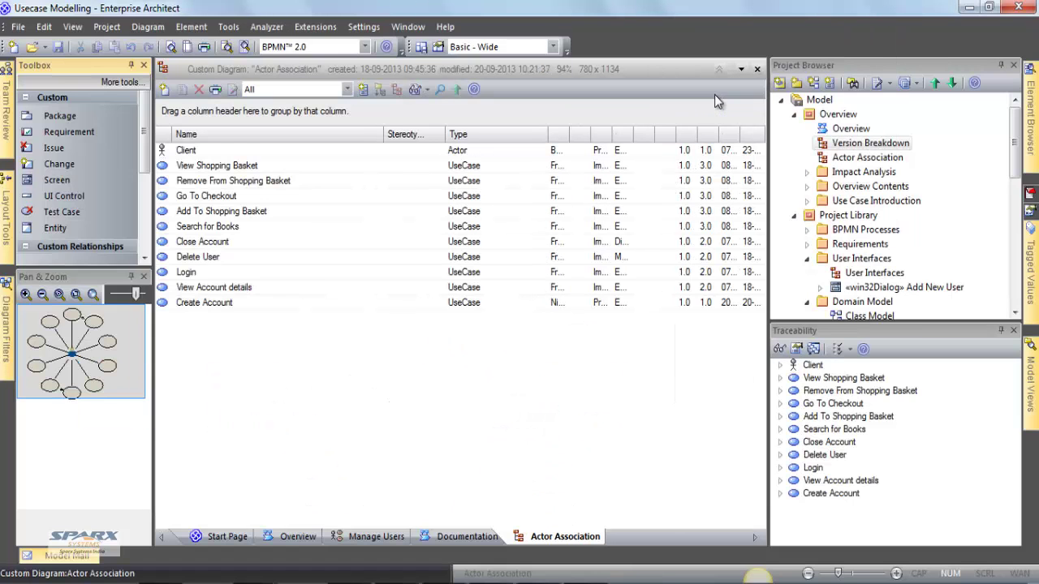
Step: Select all use cases in the Actor Association diagram, generate one RTF report on them with My Usecase Template and review it
left_click(276, 167)
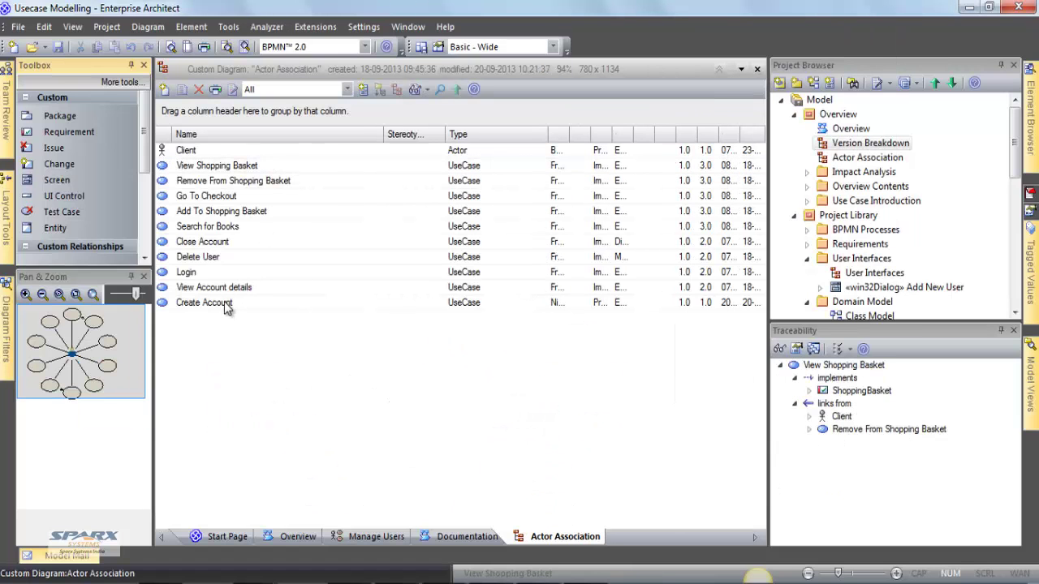
left_click(221, 302)
left_click(223, 165, "shift")
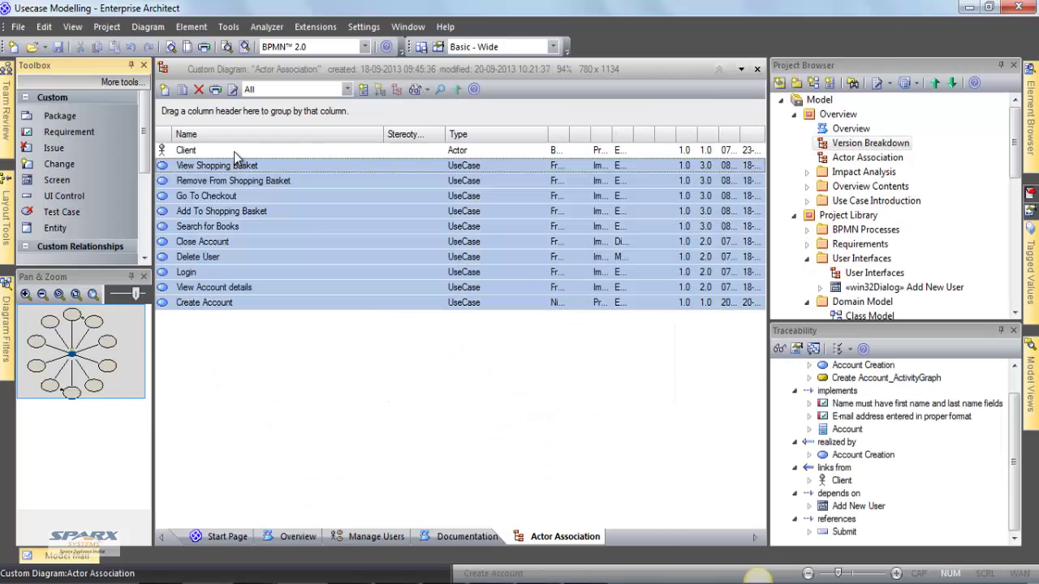
left_click(233, 90)
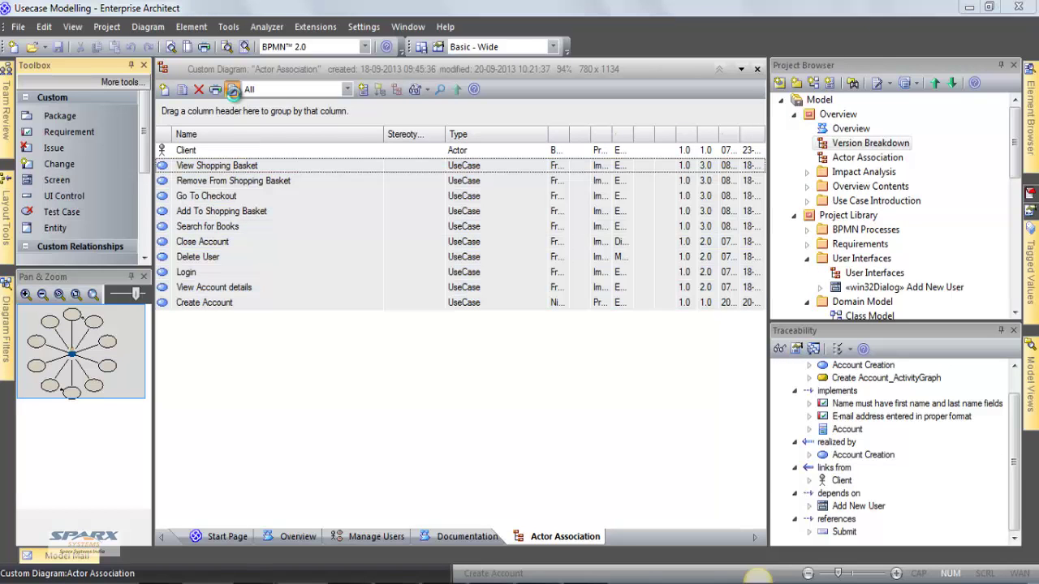
left_click(518, 222)
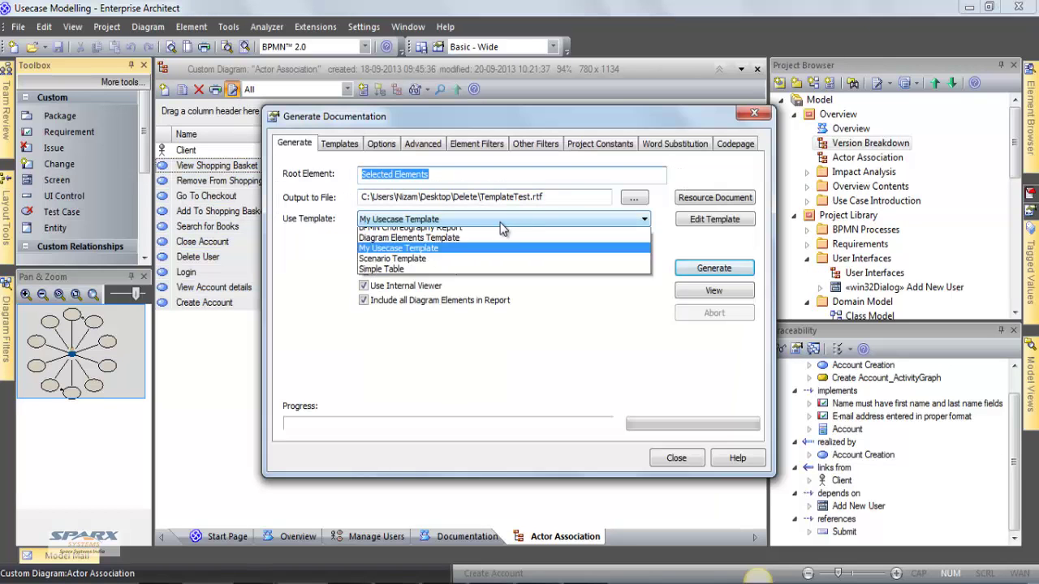
left_click(500, 223)
left_click(735, 268)
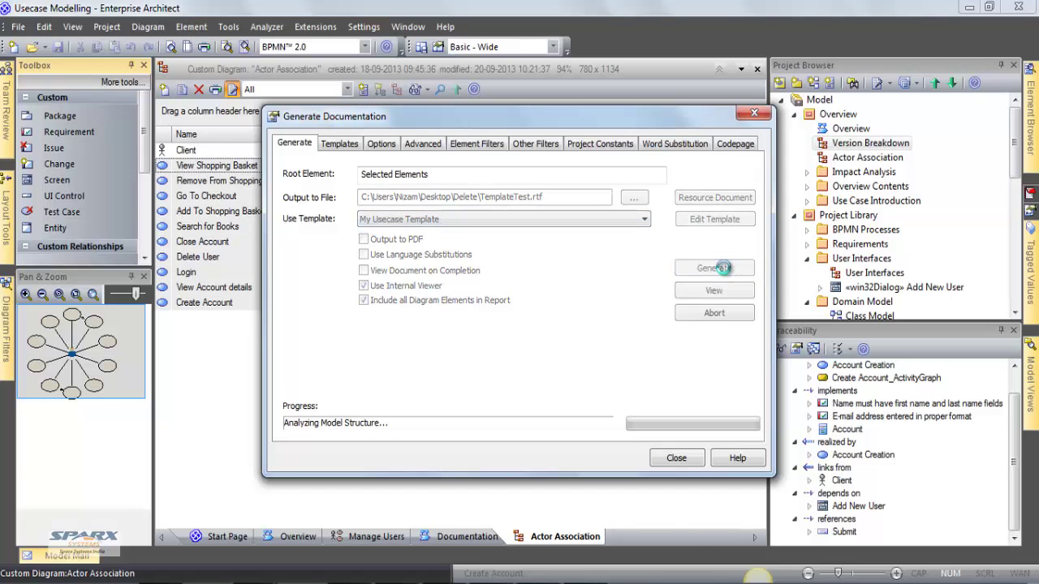
scroll(667, 325, "down", 15)
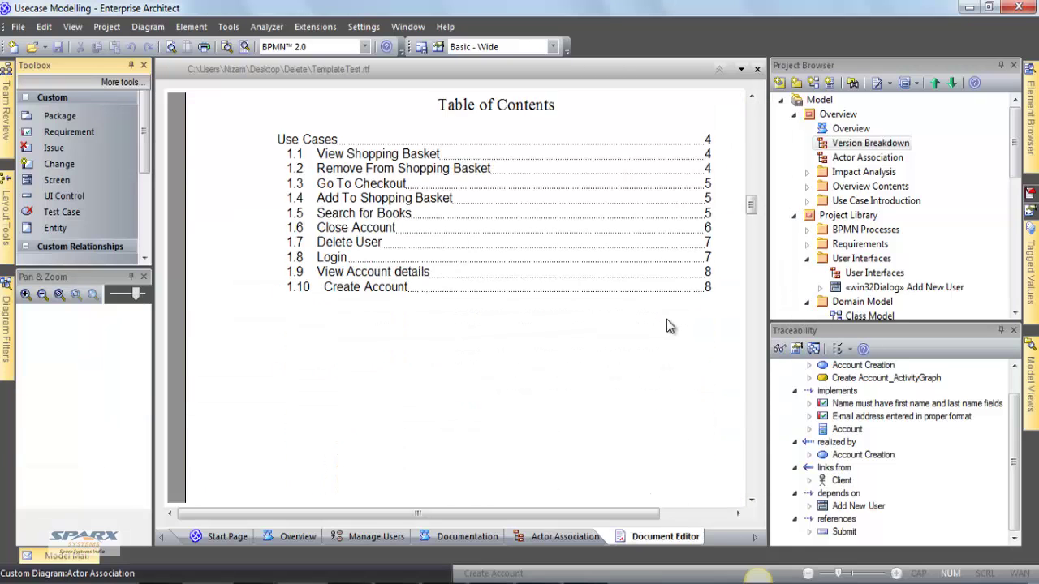
scroll(666, 325, "down", 3)
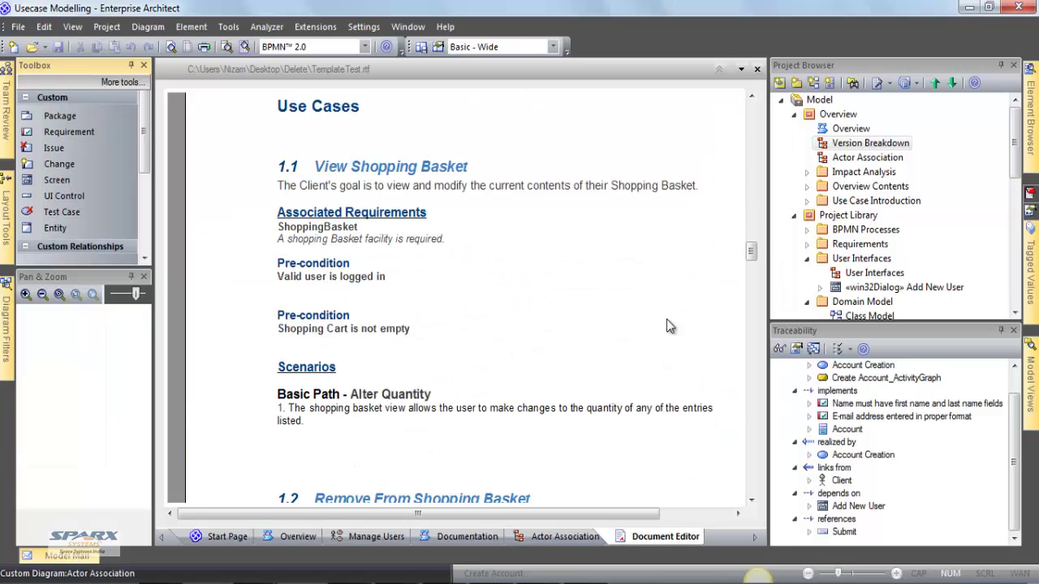
scroll(520, 262, "down", 15)
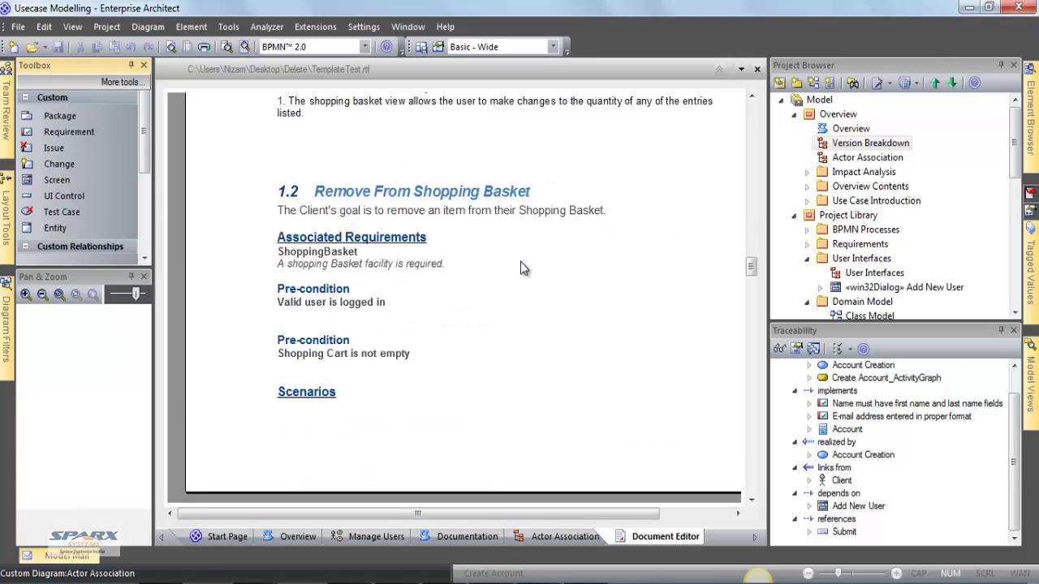
scroll(521, 262, "down", 15)
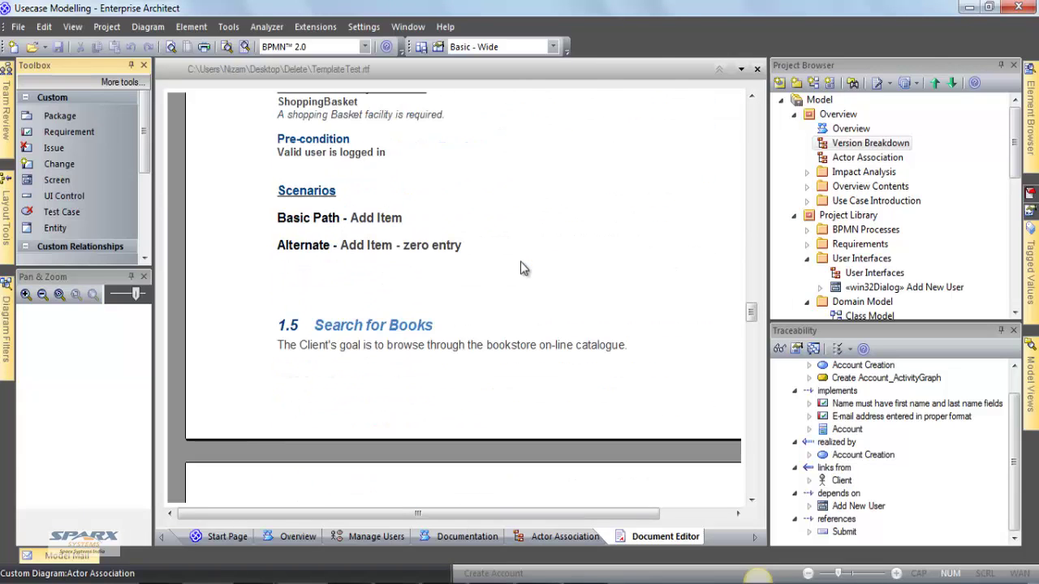
scroll(521, 263, "down", 9)
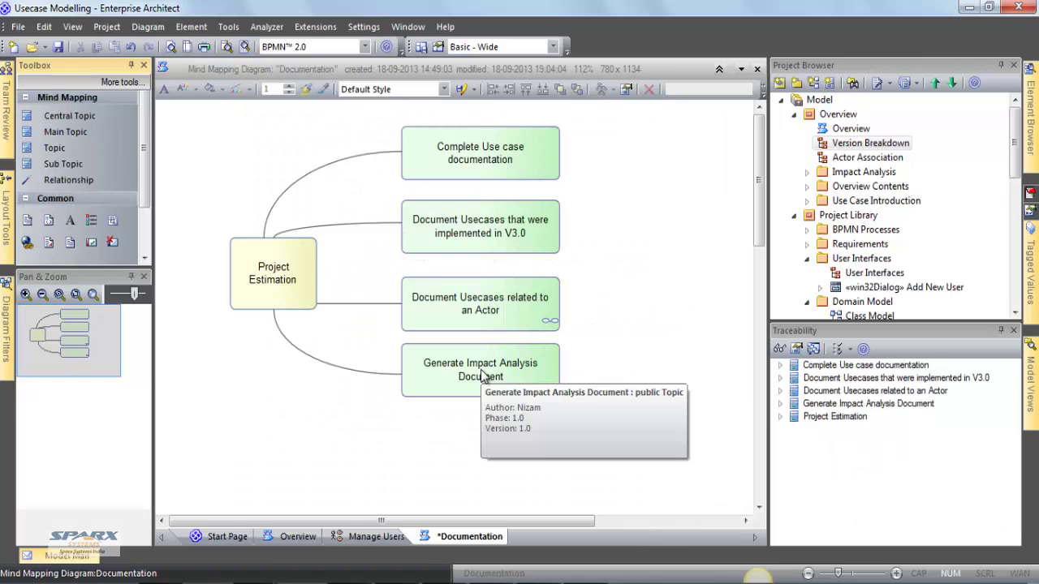
Step: Open the Impact Analysis diagram from the Generate Impact Analysis Document topic and insert the existing Create Account use case into the Usecases lane
double_click(481, 369)
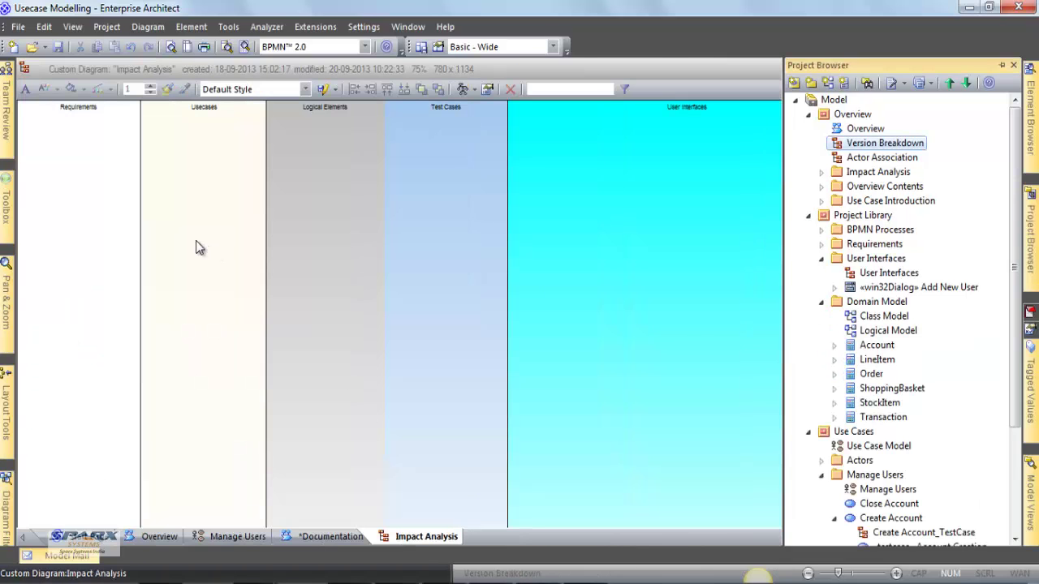
right_click(189, 229)
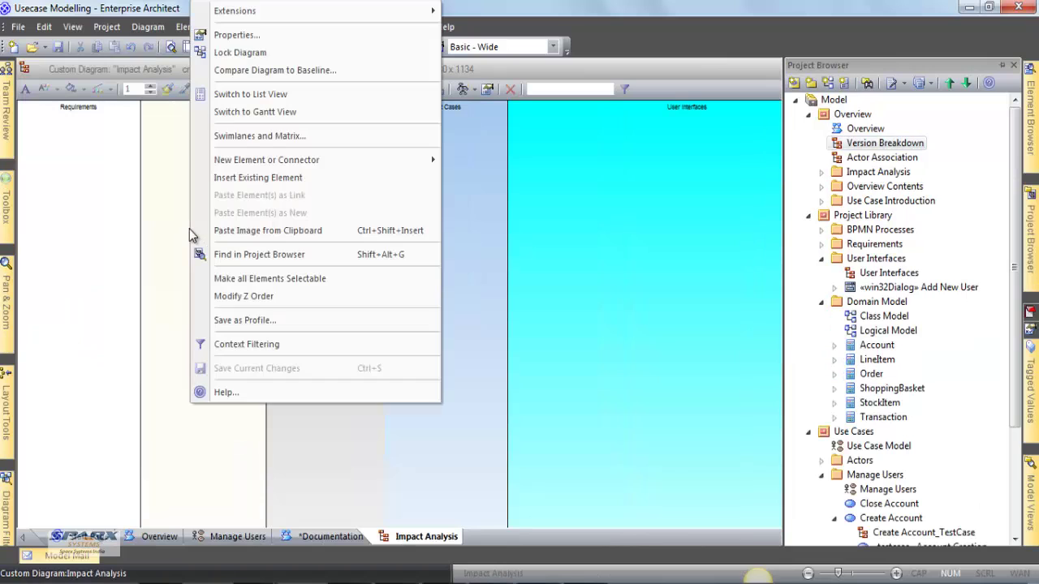
left_click(273, 178)
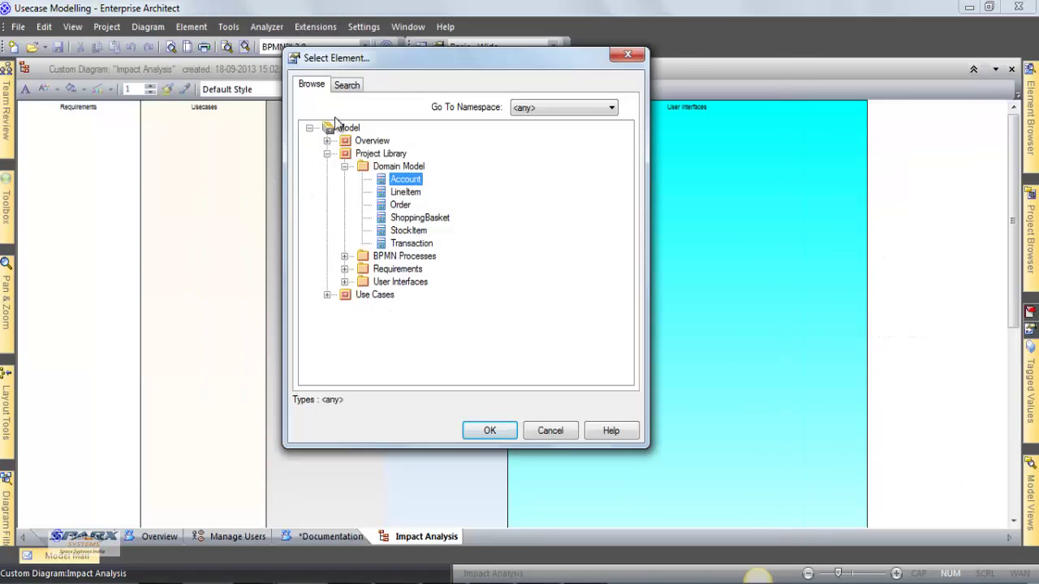
left_click(348, 86)
type("create")
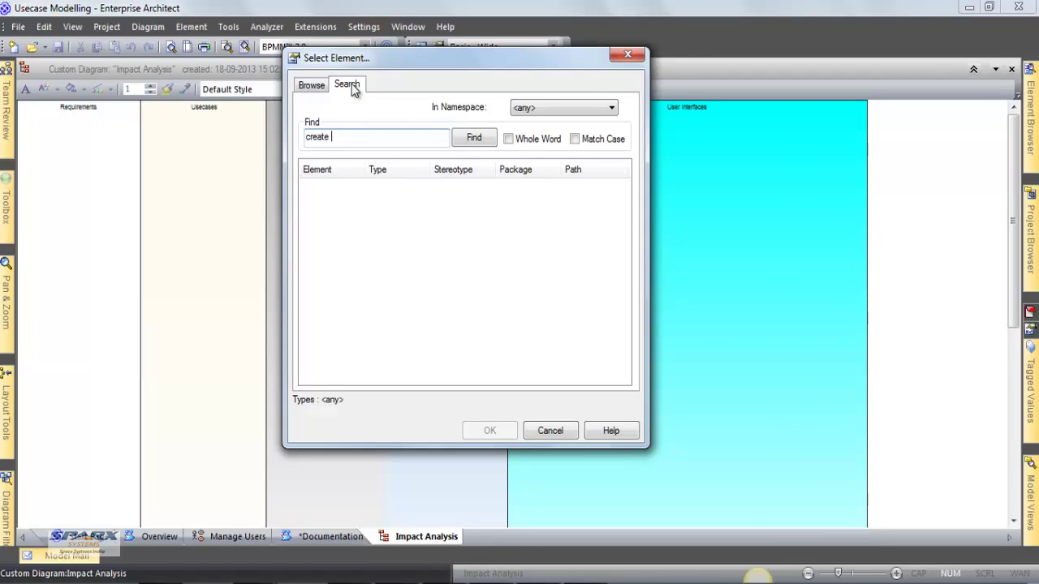
type(" account")
key("Return")
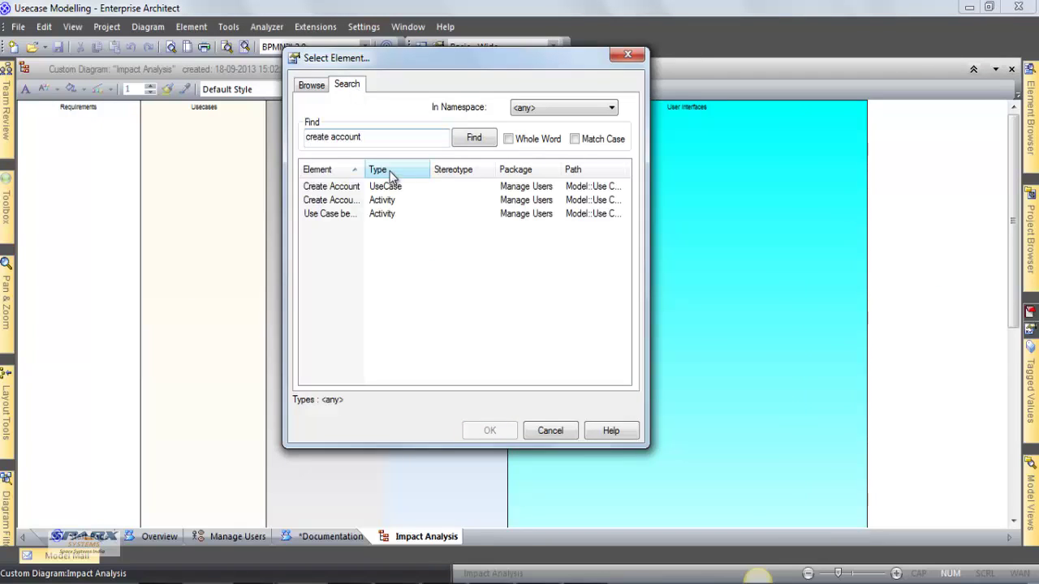
left_click(399, 200)
double_click(403, 187)
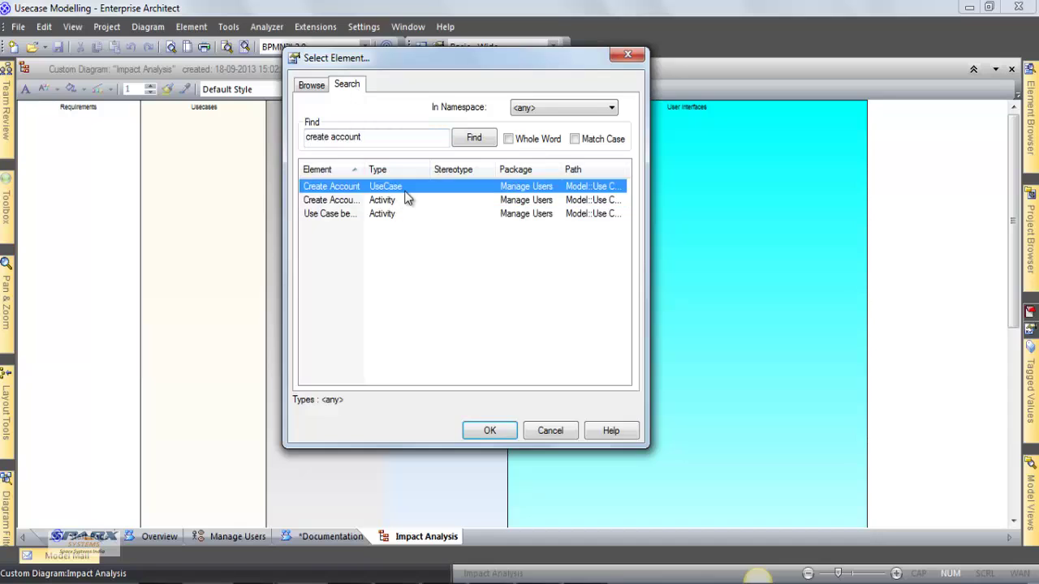
left_click_drag(215, 247, 204, 267)
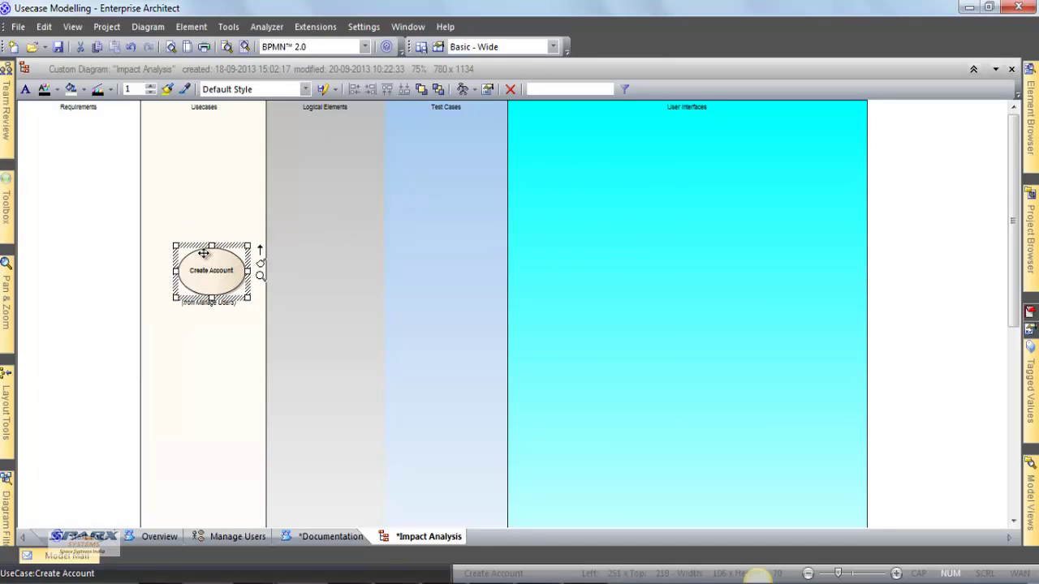
Step: Keep the Project Browser open and insert all elements related to the Create Account use case into the diagram, leaving out the Client actor
mouse_move(1031, 244)
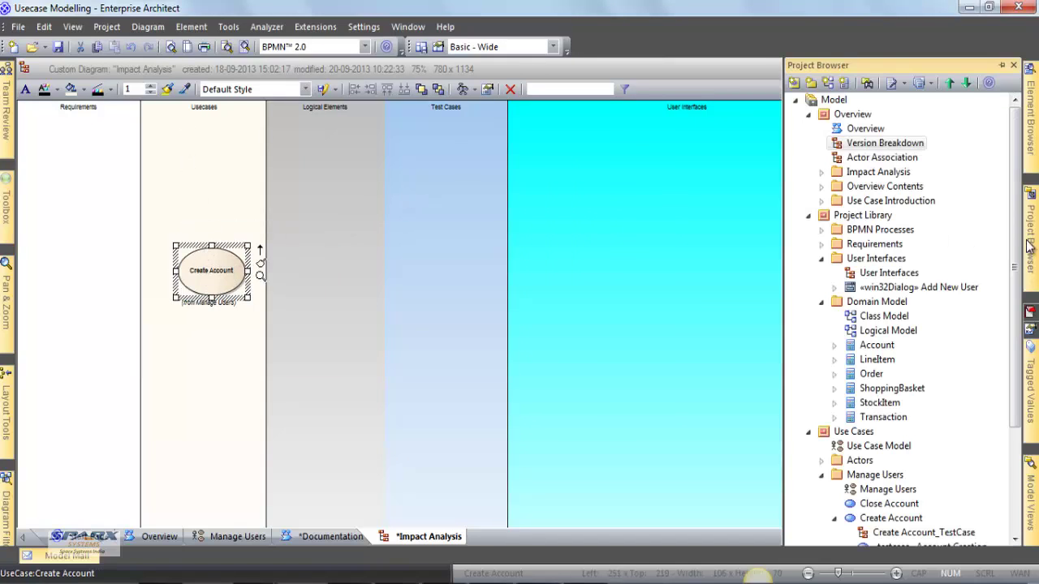
left_click(1001, 65)
right_click(232, 272)
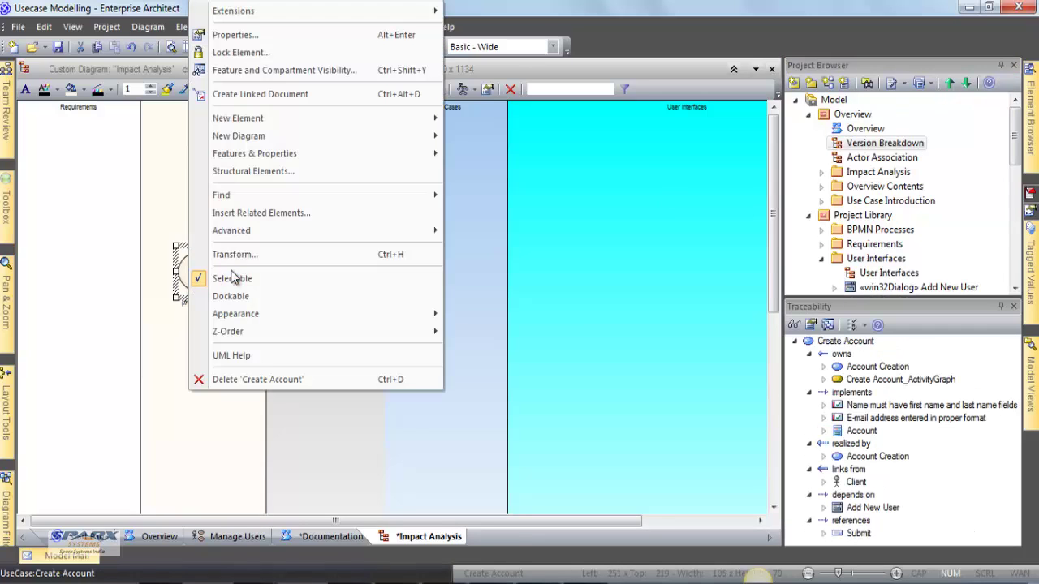
left_click(247, 215)
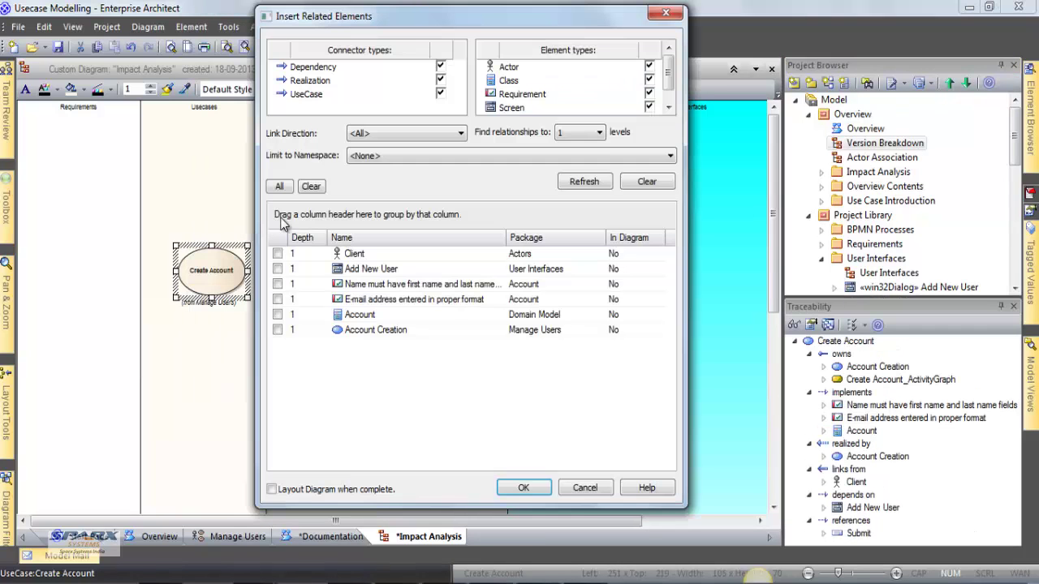
left_click(278, 269)
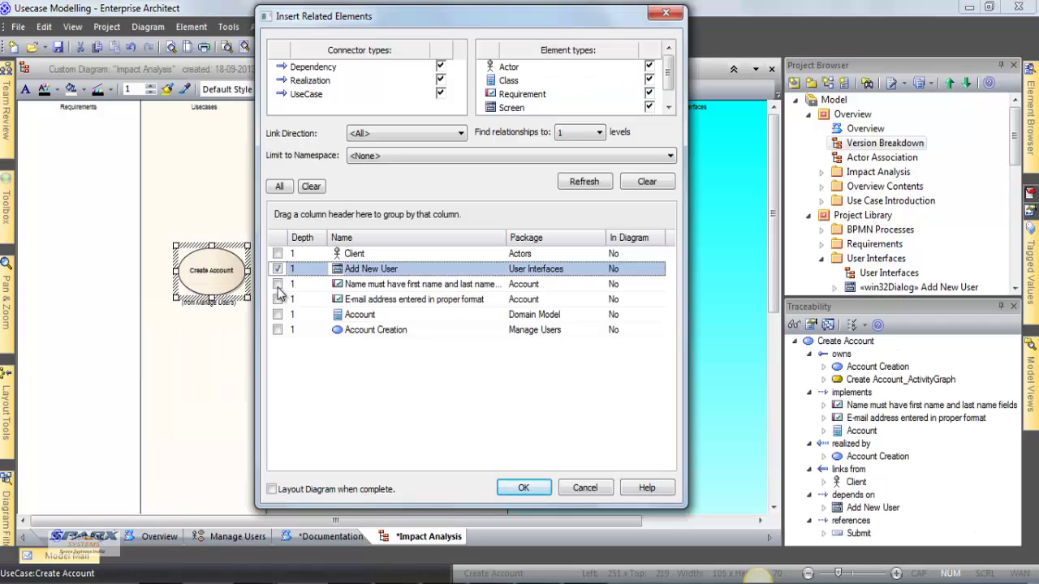
left_click(278, 284)
left_click(278, 300)
left_click(278, 314)
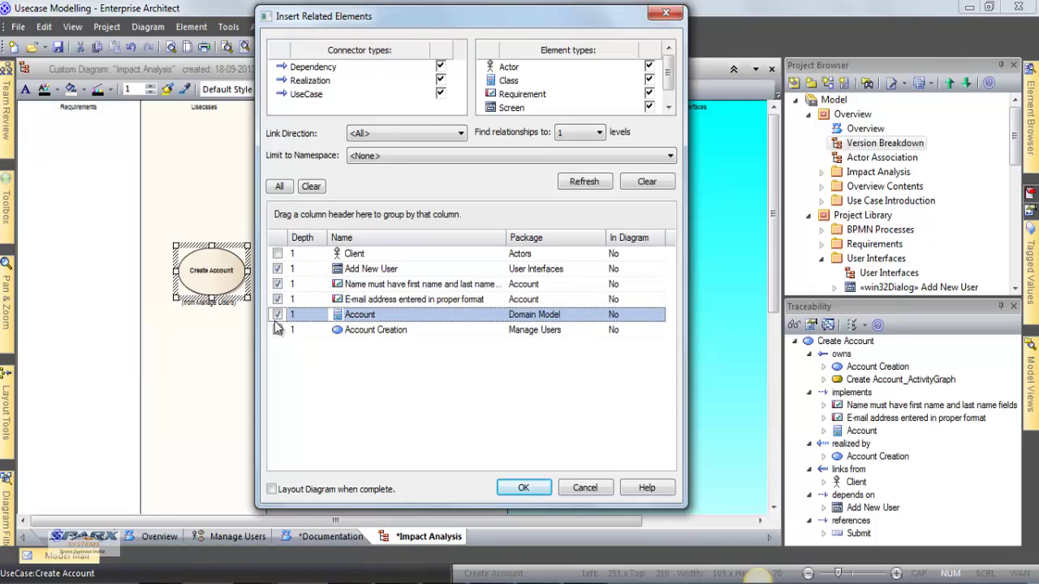
left_click(523, 488)
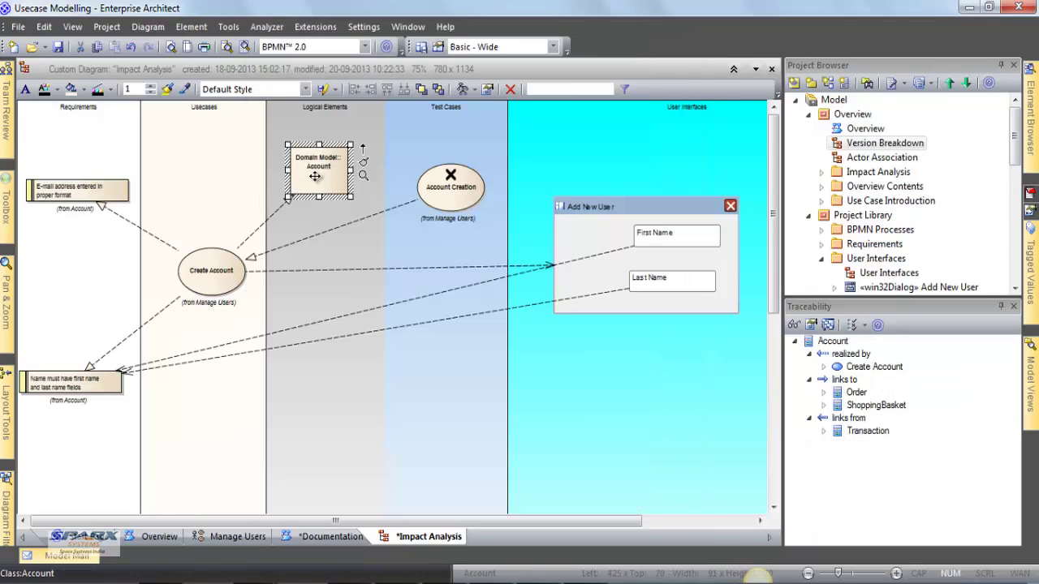
Step: Insert the Transaction, Order and ShoppingBasket classes related to the Account class into the Impact Analysis diagram
right_click(312, 162)
left_click(396, 211)
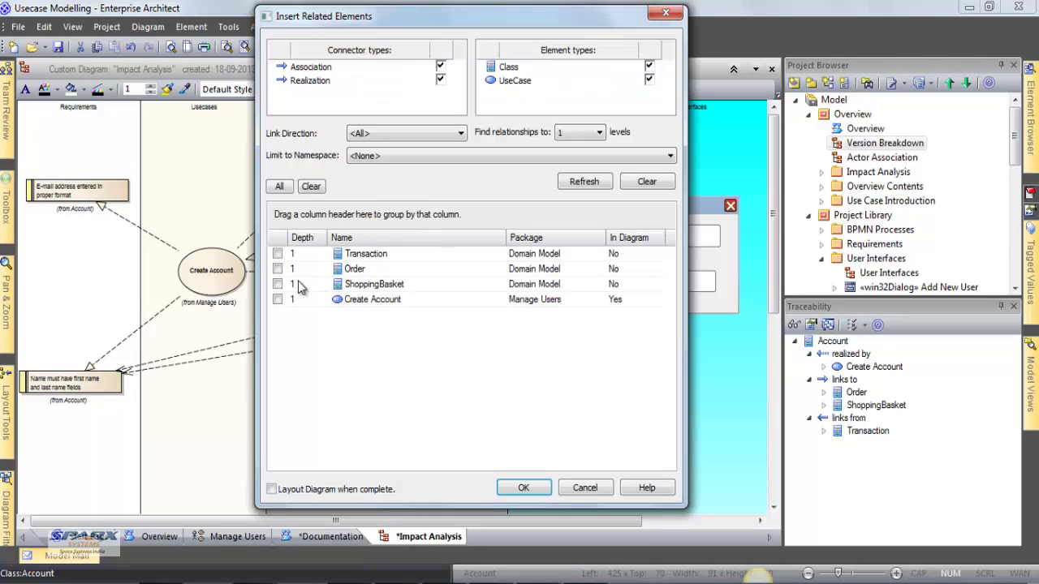
left_click(277, 269)
left_click(278, 284)
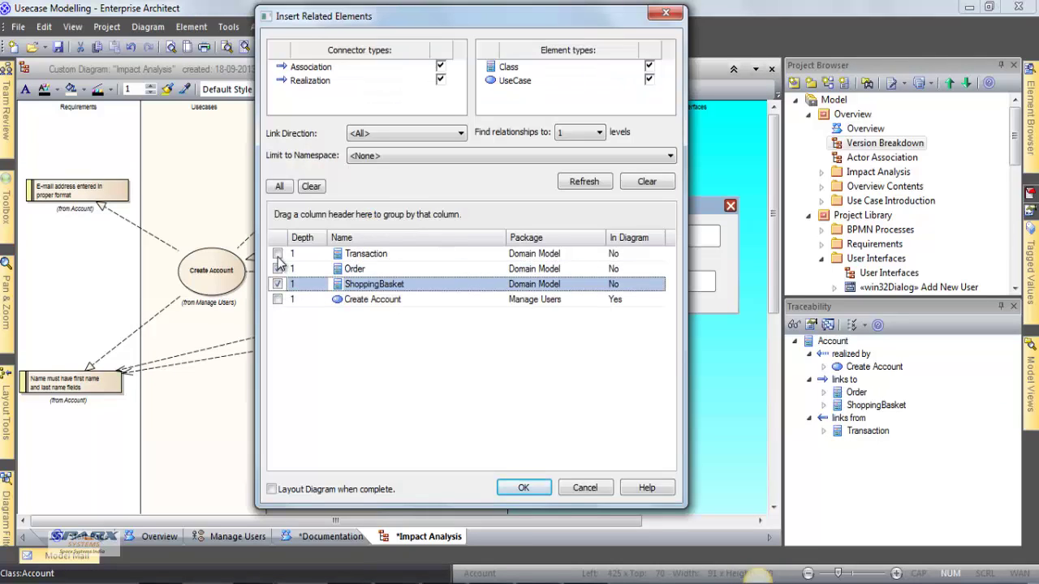
left_click(277, 253)
left_click(524, 489)
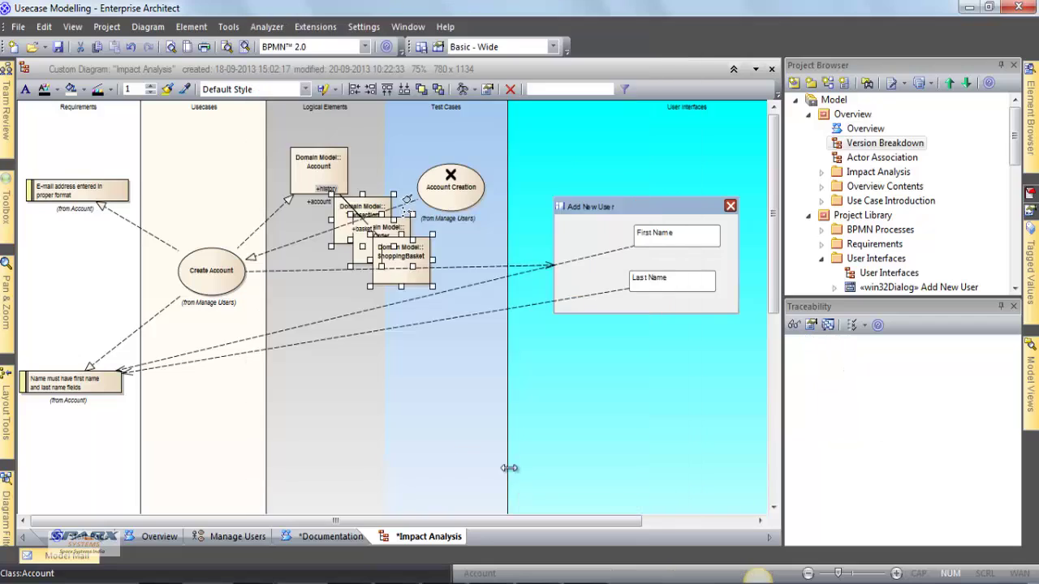
Step: Generate an RTF report on the Impact Analysis package with the Diagram Elements Template and review its contents and diagram
left_click(857, 177)
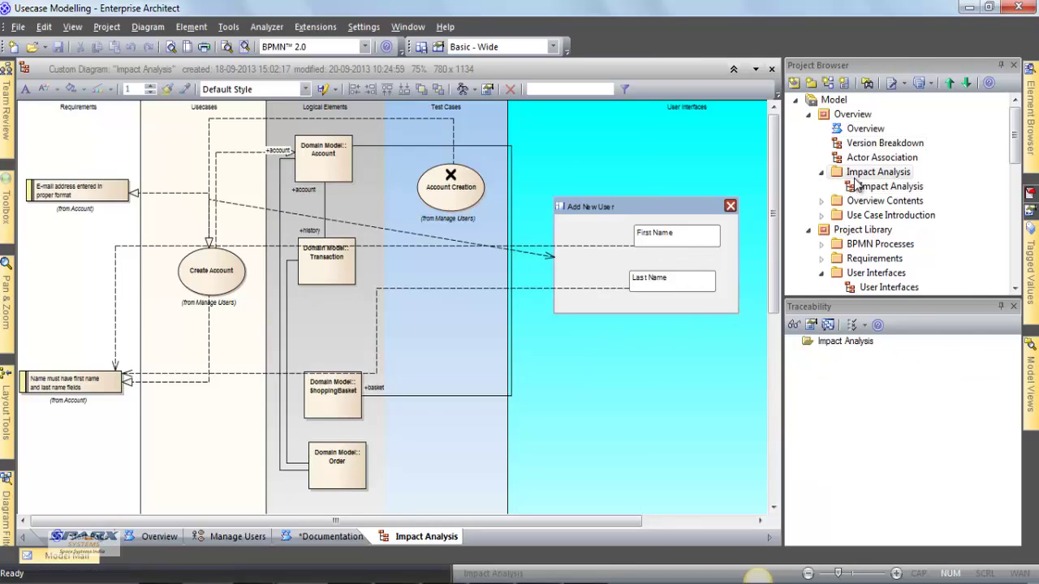
left_click(852, 176)
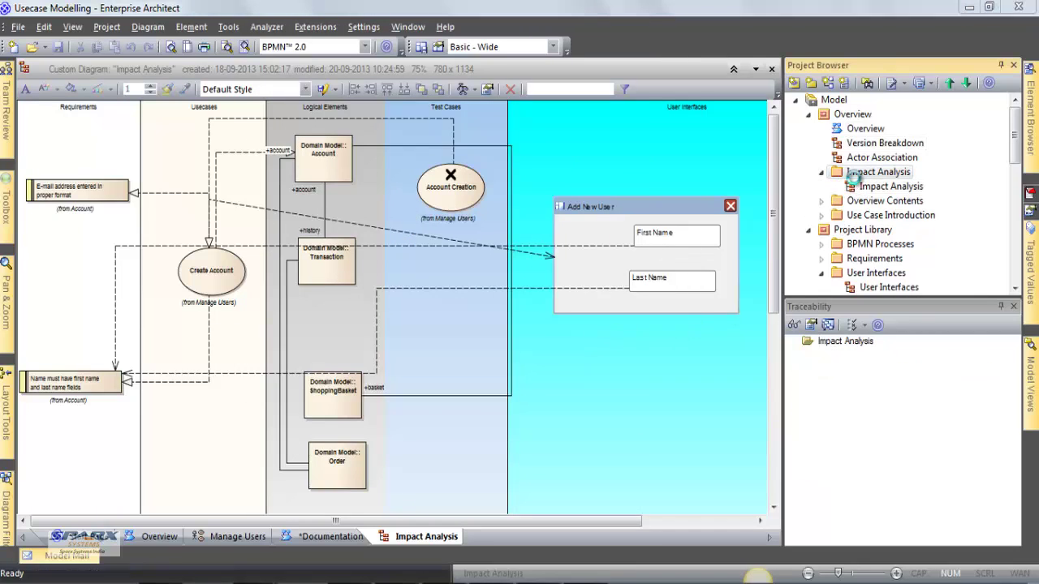
key("F8")
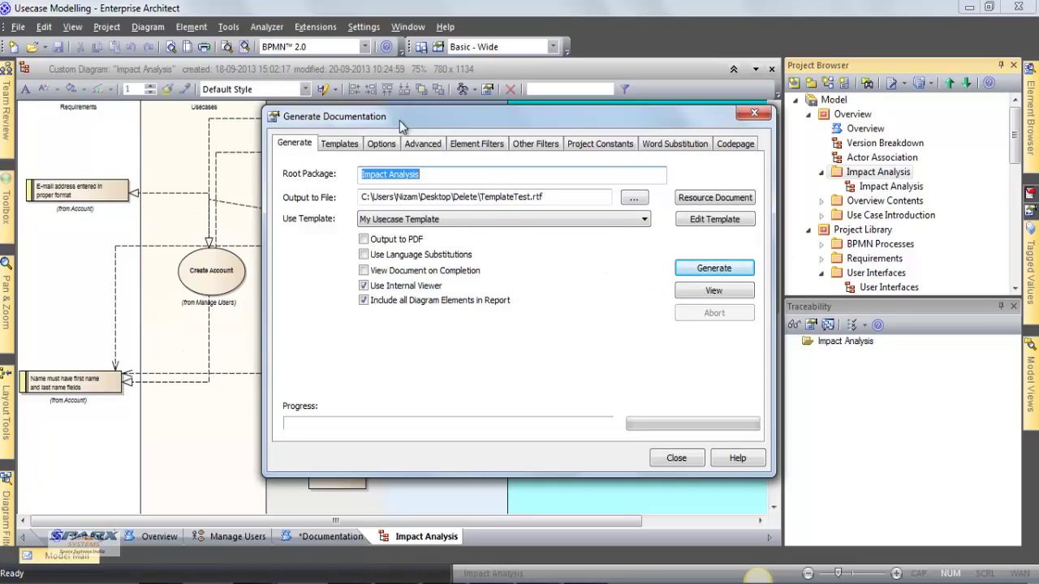
left_click(438, 227)
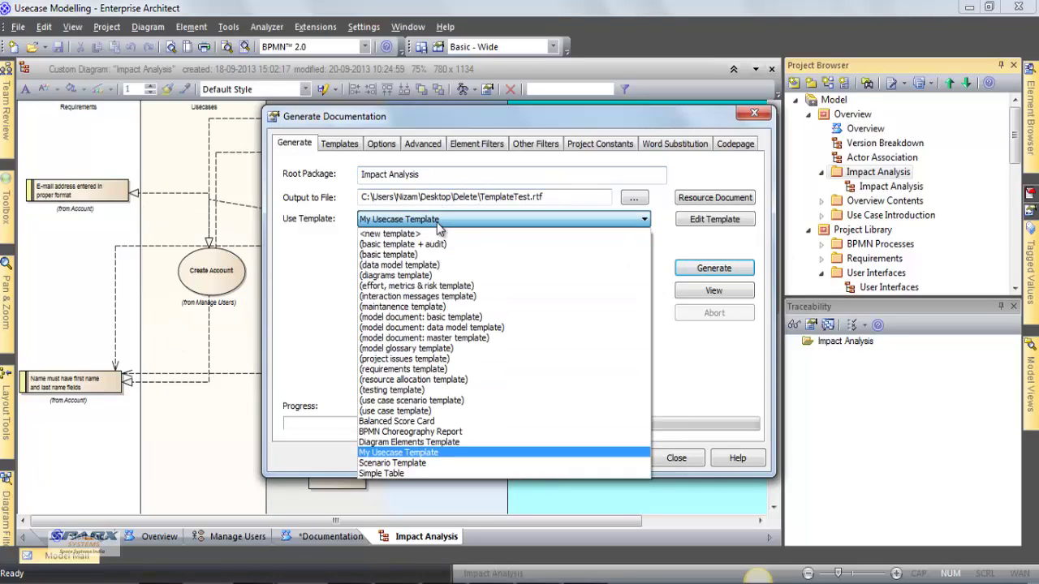
left_click(427, 445)
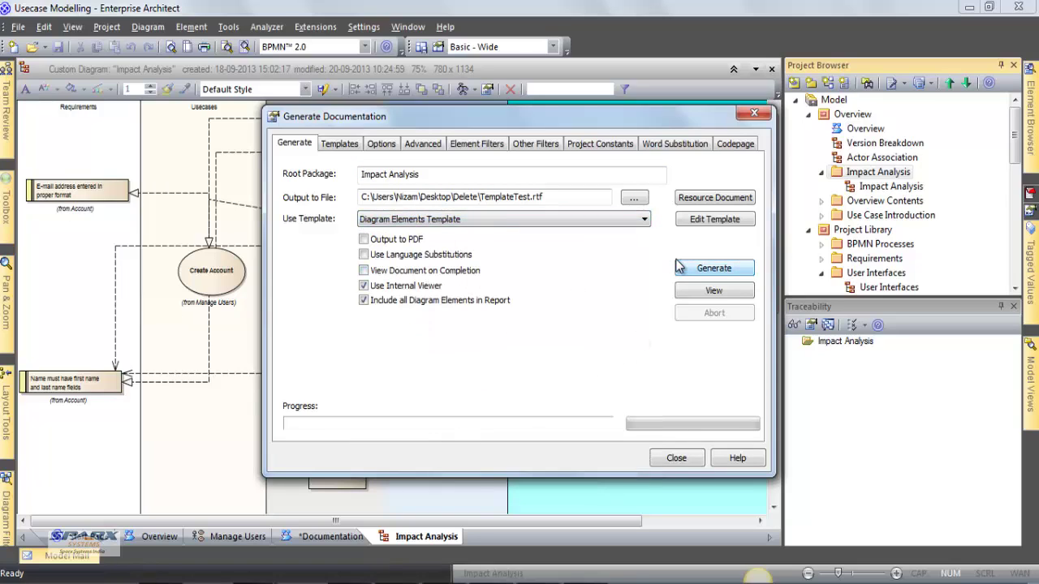
left_click(700, 272)
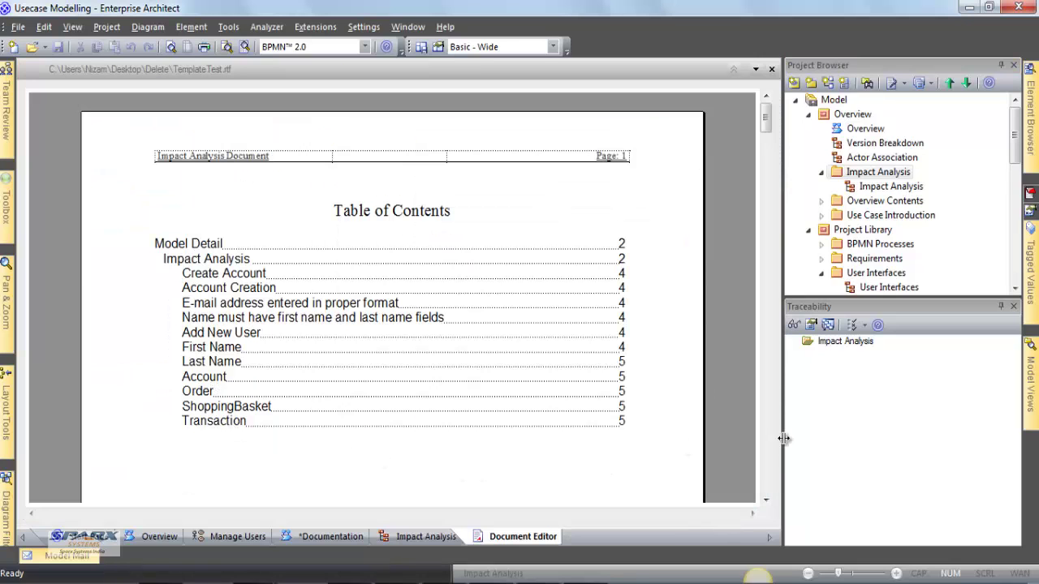
scroll(653, 461, "down", 8)
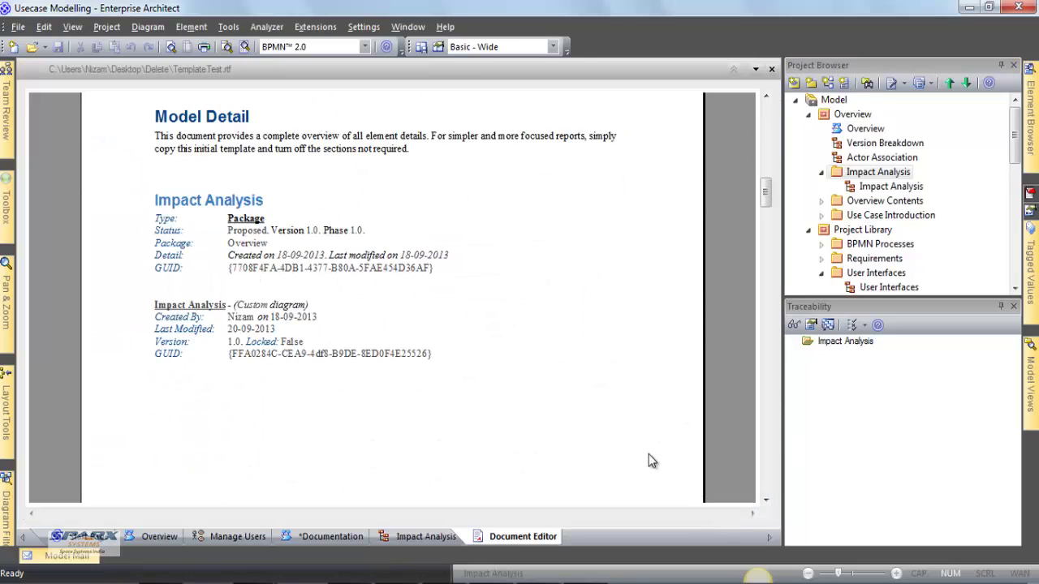
scroll(649, 455, "down", 10)
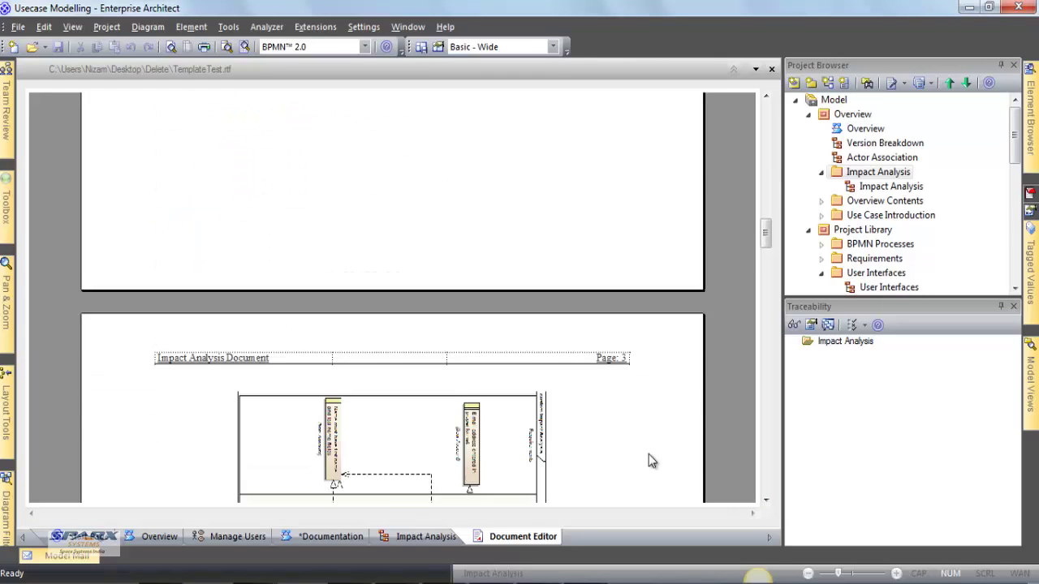
scroll(649, 454, "down", 3)
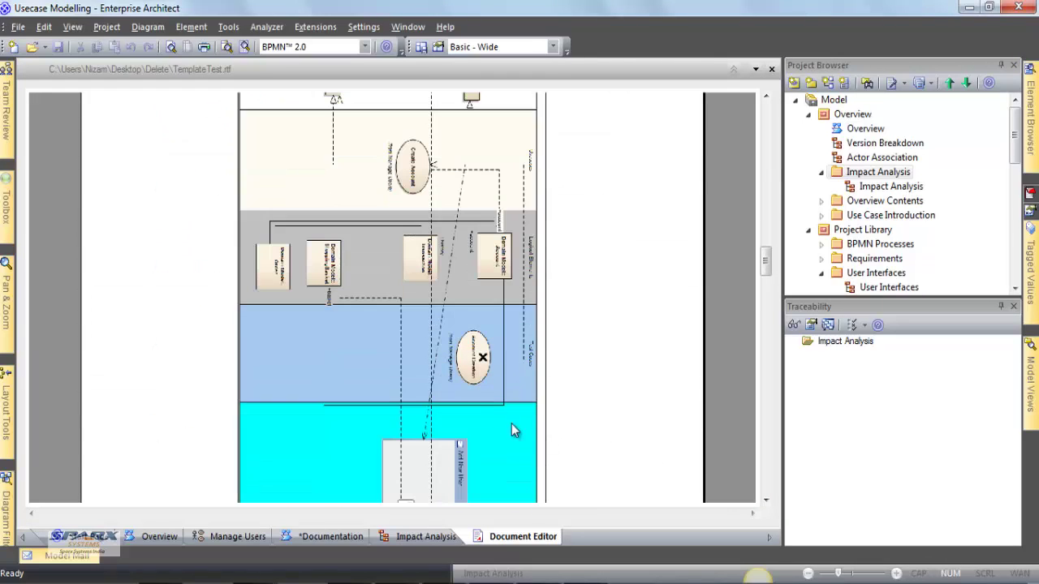
Step: Open the Manage Users diagram and examine the structured scenario steps in the Create Account use case's properties
scroll(508, 355, "down", 3)
scroll(510, 355, "down", 12)
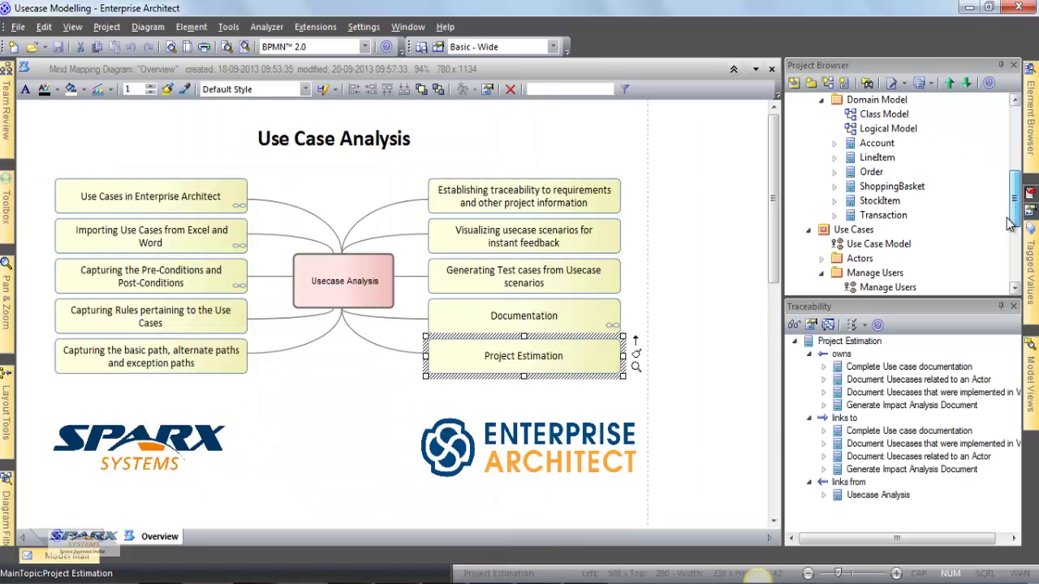
scroll(1011, 224, "down", 3)
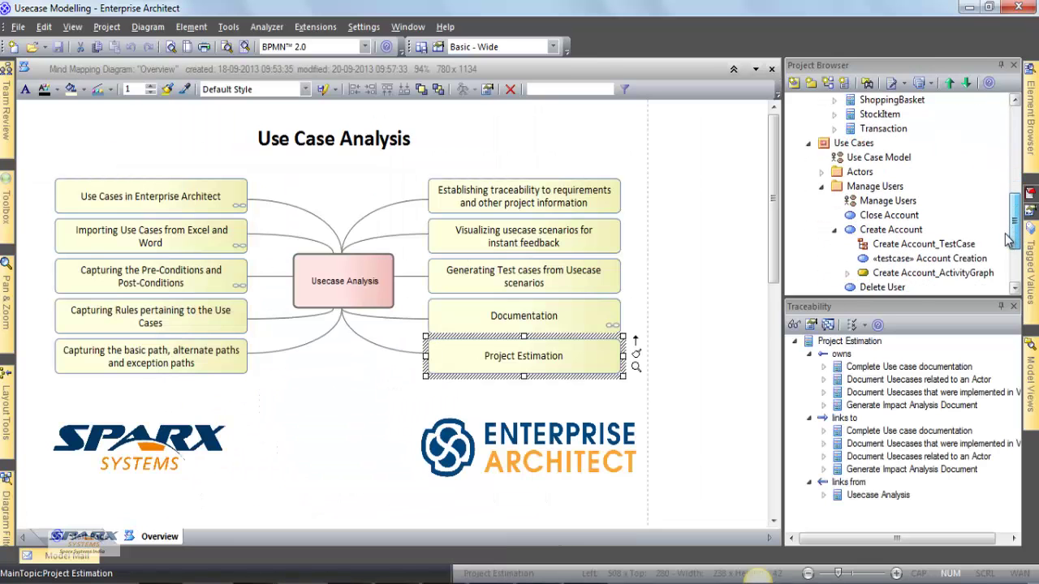
double_click(889, 175)
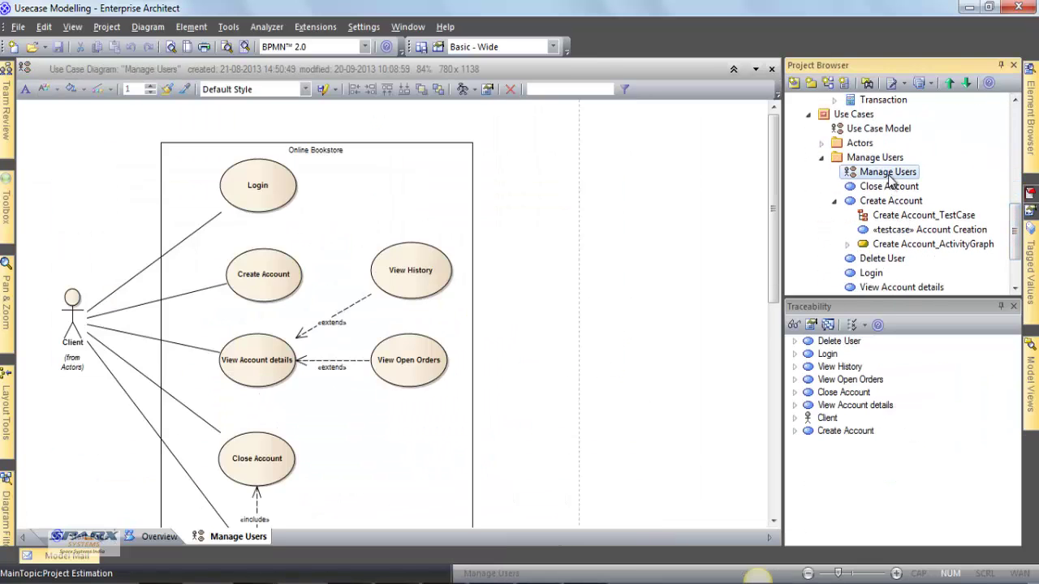
double_click(268, 276)
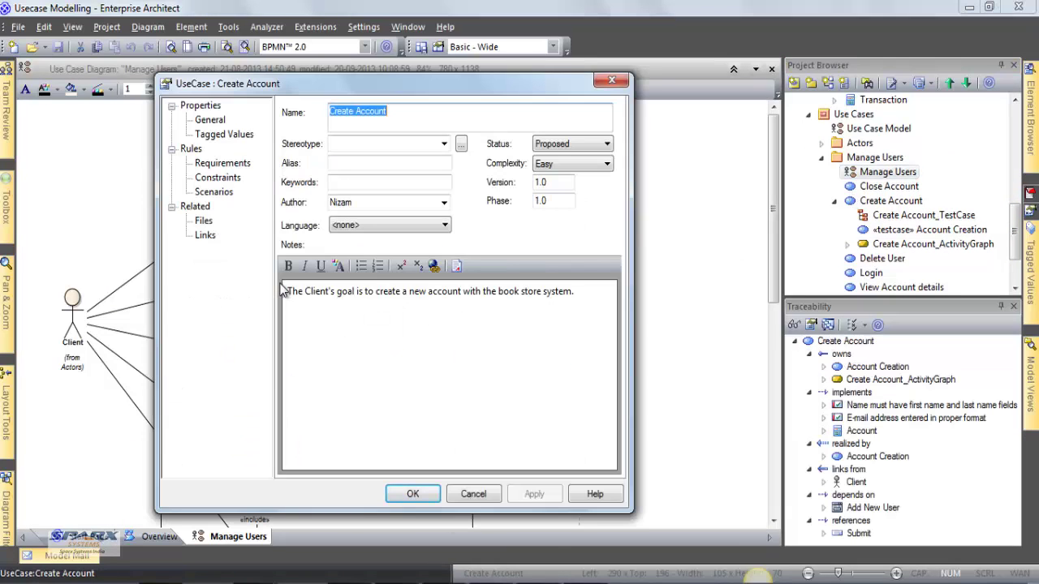
left_click(224, 195)
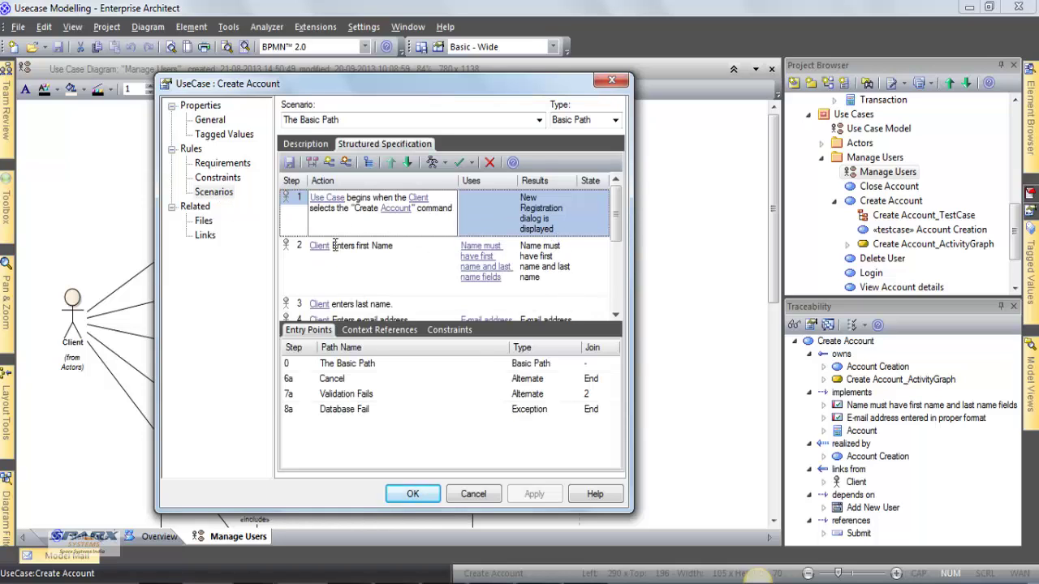
left_click(613, 81)
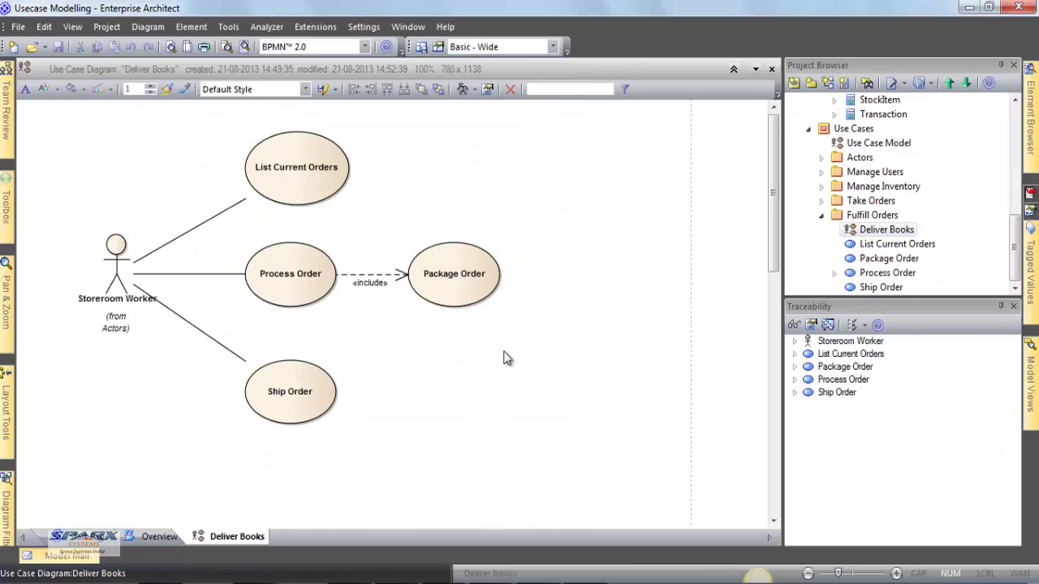
Step: Switch the Deliver Books diagram to list view and check the complexity setting in the Package Order use case's properties
right_click(503, 357)
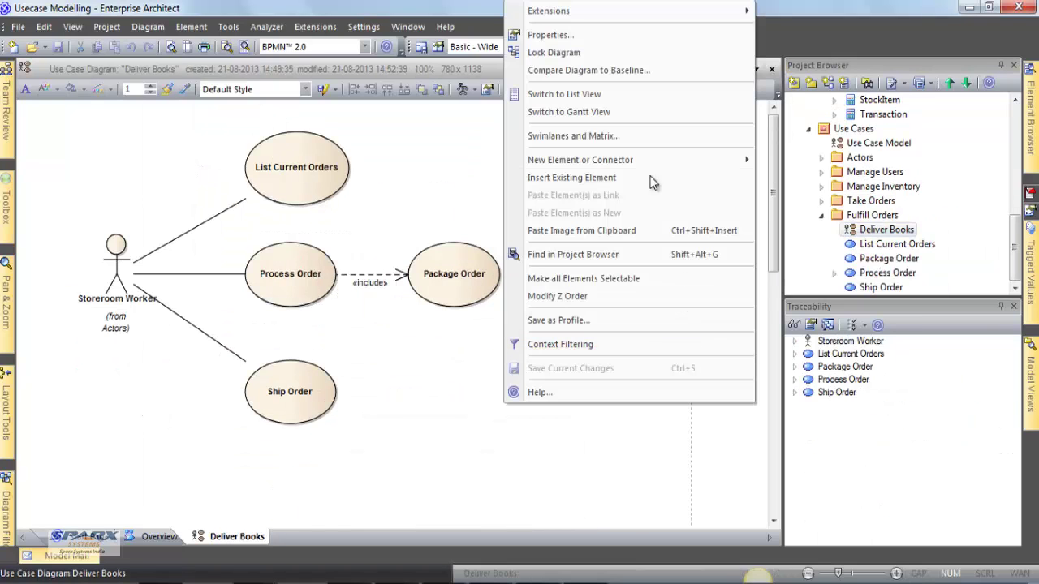
left_click(609, 96)
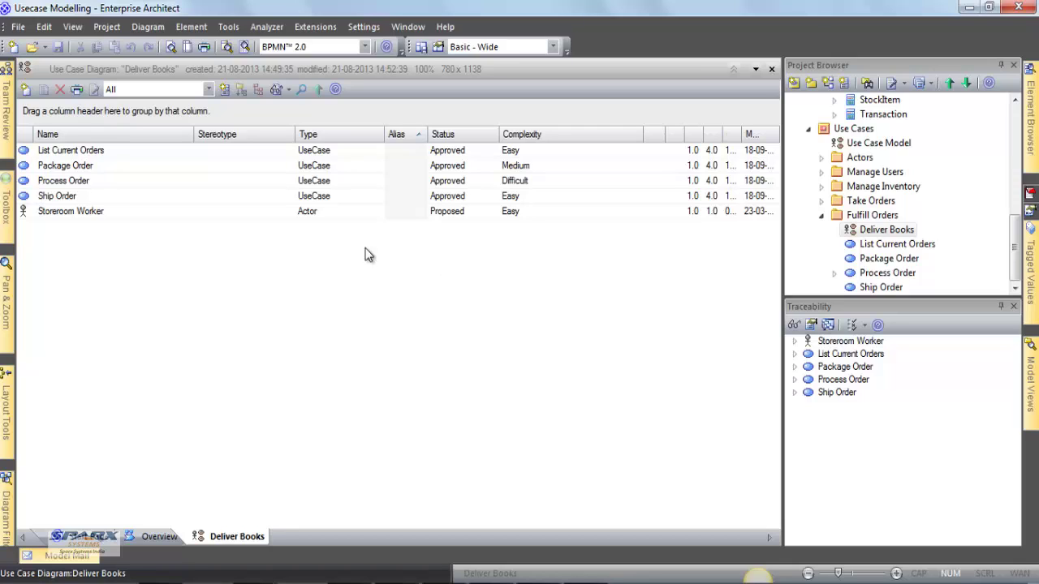
left_click(526, 154)
left_click(528, 166)
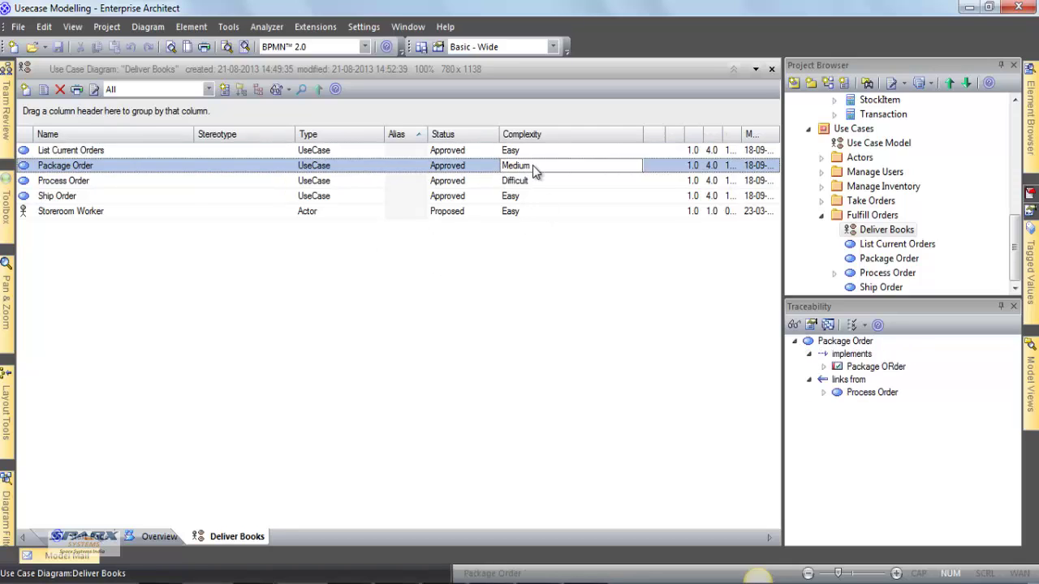
double_click(528, 166)
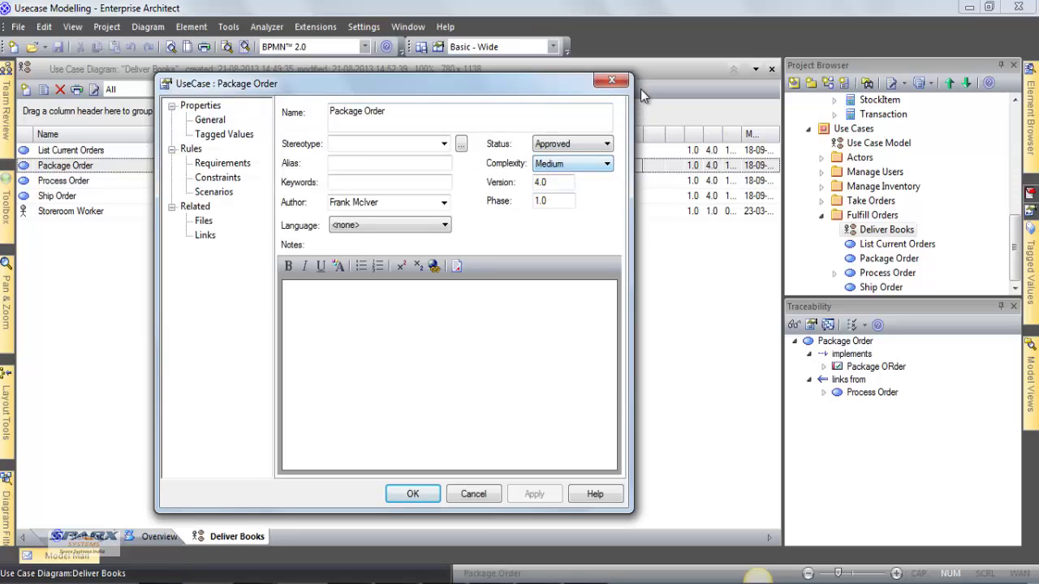
left_click(611, 80)
Step: Examine the complexity choices for the Process Order use case in the list, then close the Deliver Books diagram
left_click(638, 180)
left_click(640, 180)
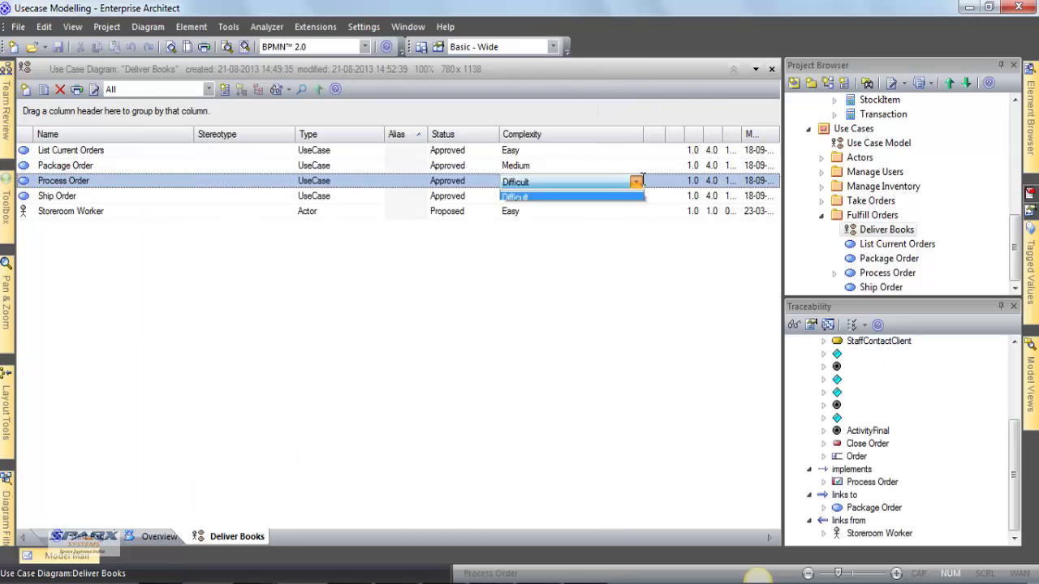
left_click(641, 180)
left_click(654, 252)
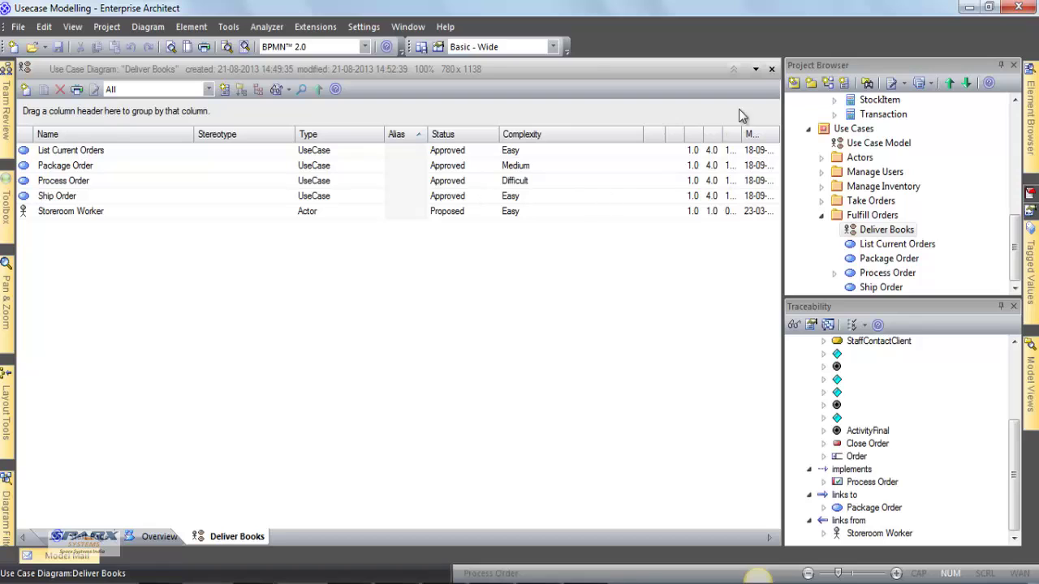
left_click(772, 69)
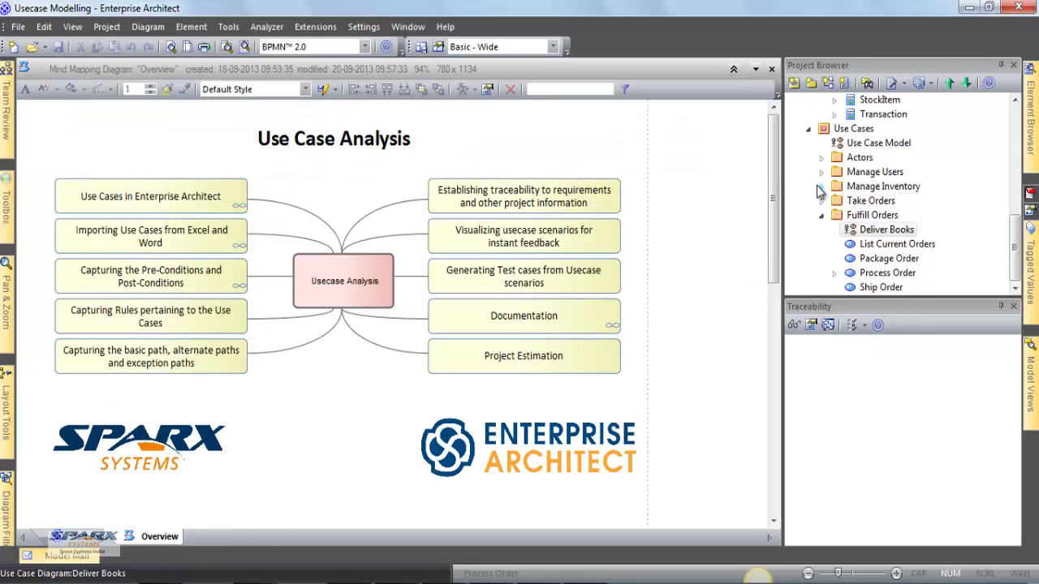
Step: Open the Use Case Metrics for the Fulfill Orders package and review the complexity of each listed use case
left_click(845, 218)
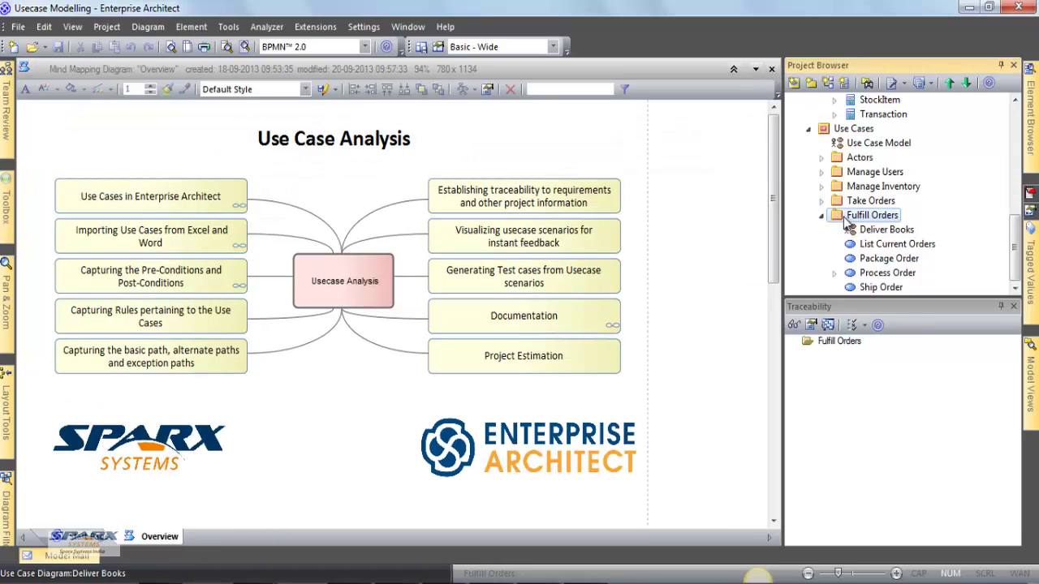
right_click(846, 220)
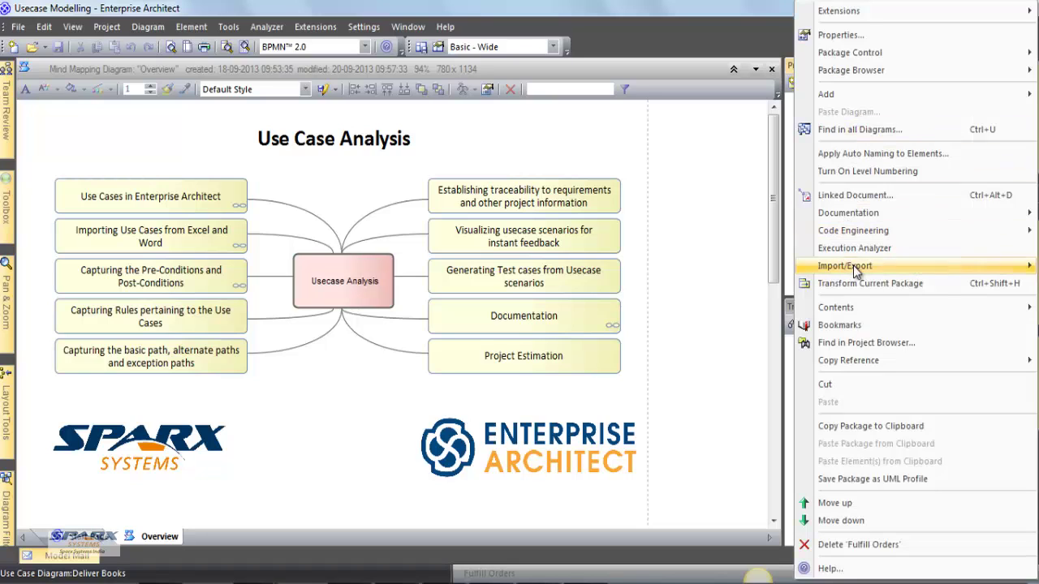
mouse_move(863, 221)
left_click(608, 356)
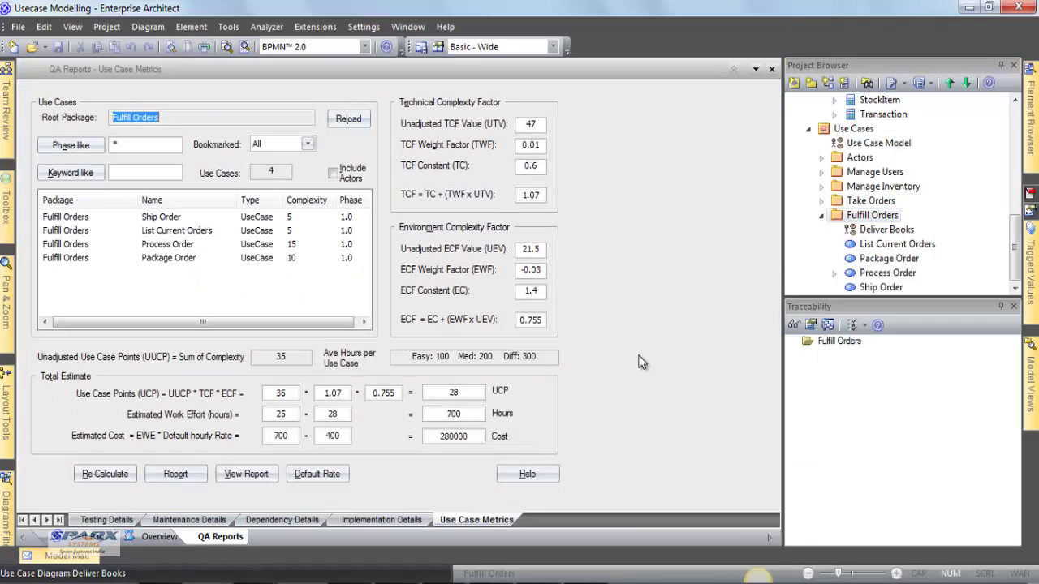
left_click(309, 215)
left_click(314, 232)
left_click(319, 246)
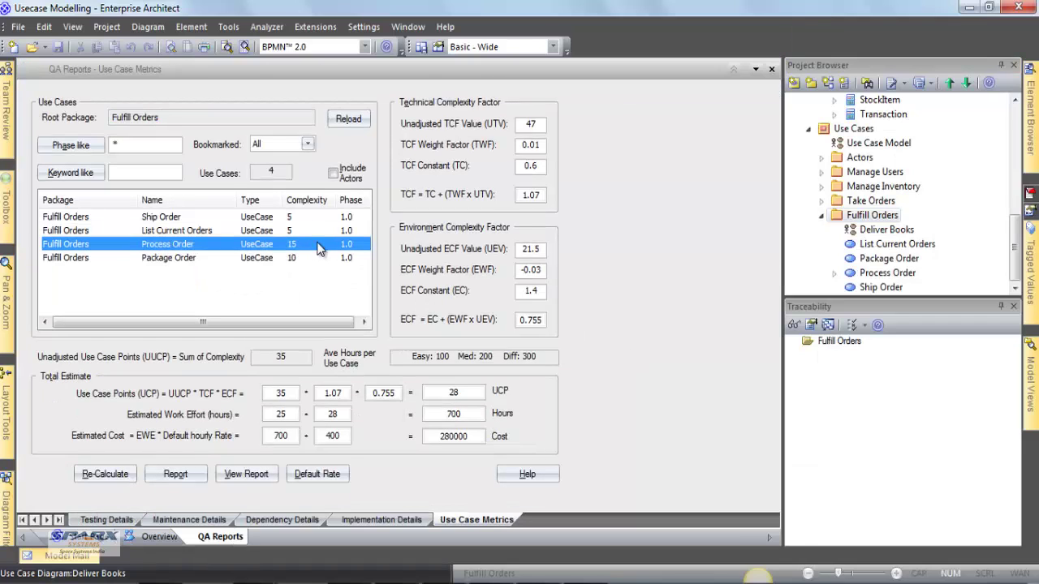
left_click(320, 259)
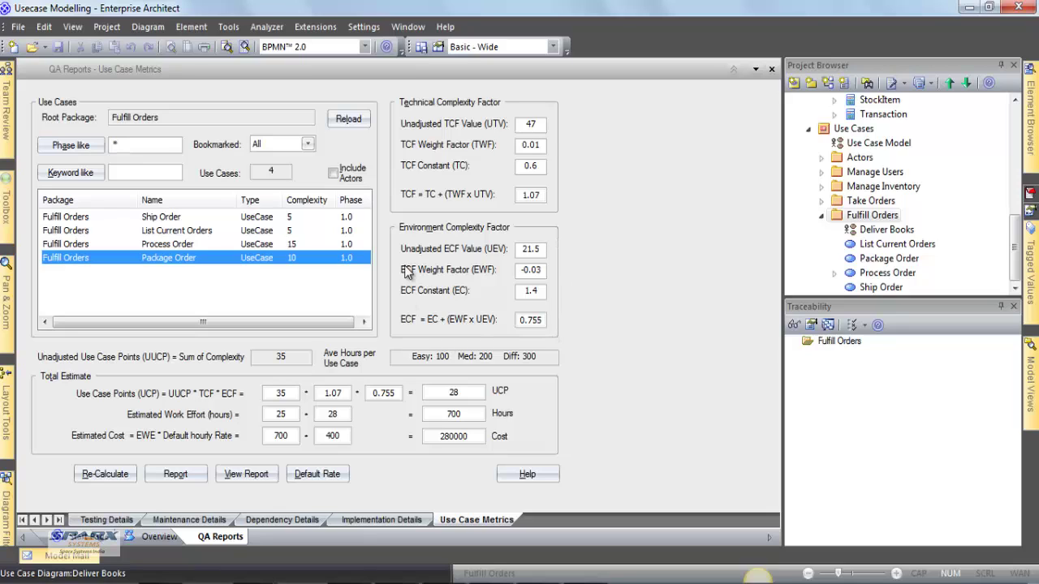
Step: Check the project's default duration and hourly rate for use case effort estimation without changing them
left_click(317, 474)
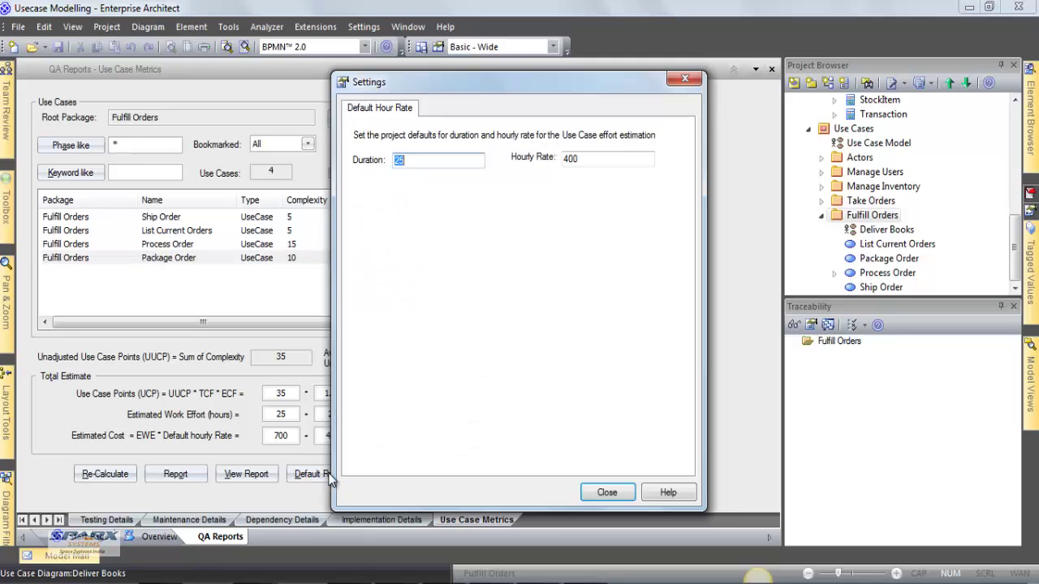
left_click(416, 165)
left_click_drag(428, 162, 397, 171)
left_click(607, 493)
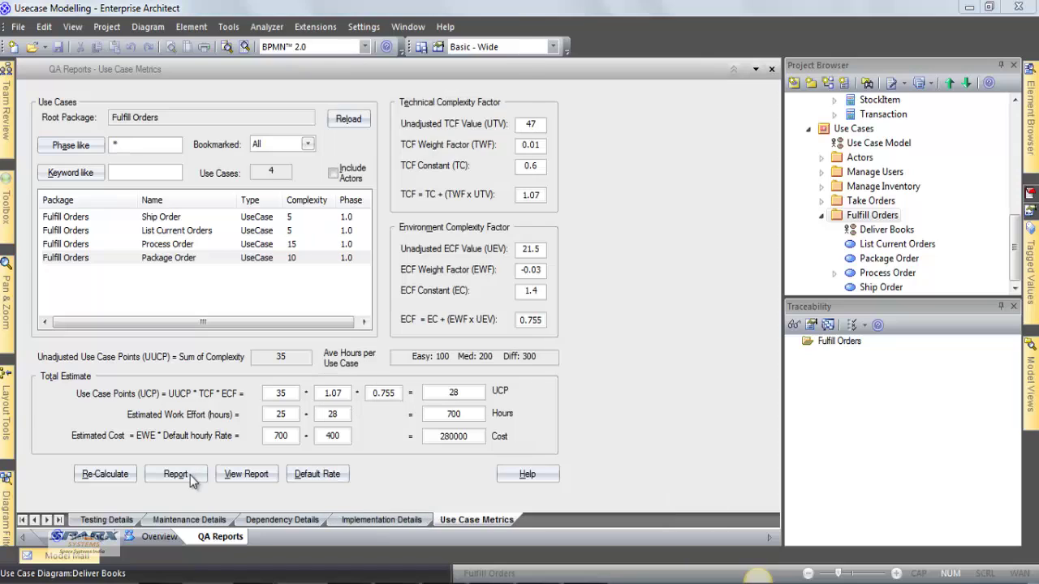
Step: Save the Fulfill Orders effort estimate as the report Temp, view it in WordPad and read its technical and environmental complexity factors
left_click(184, 473)
key("Return")
left_click(549, 335)
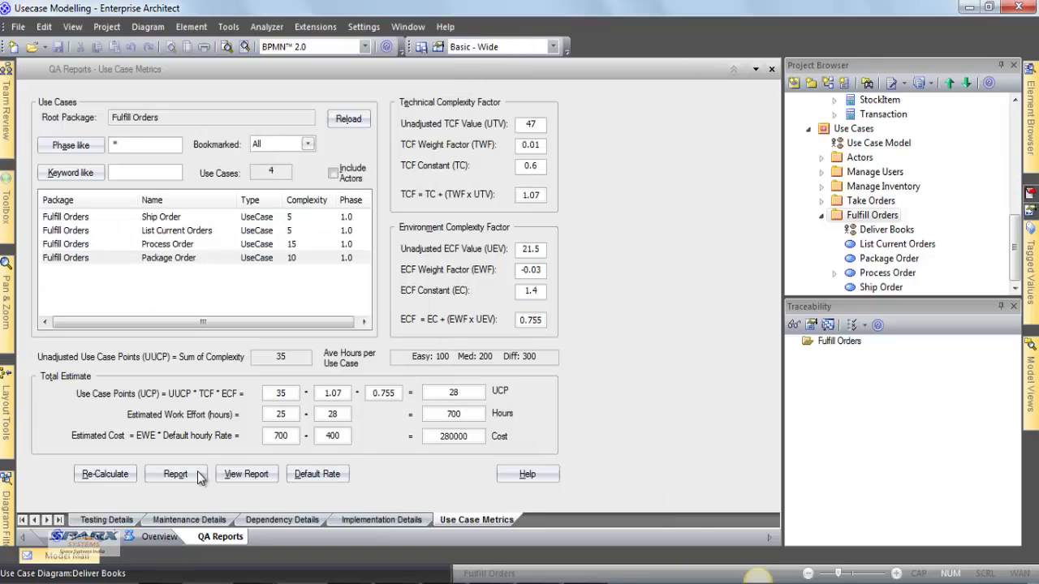
left_click(233, 477)
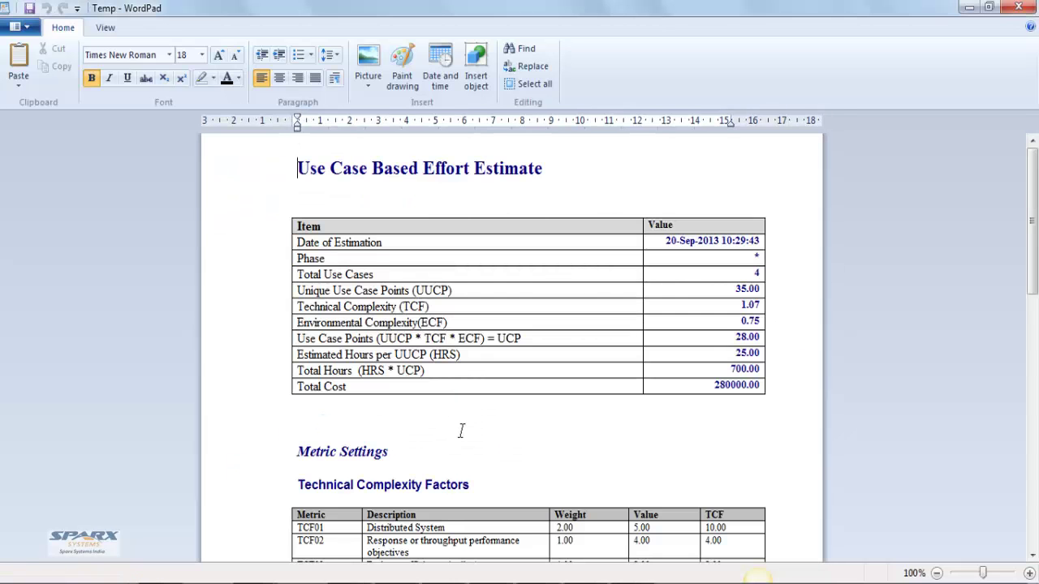
scroll(454, 419, "down", 6)
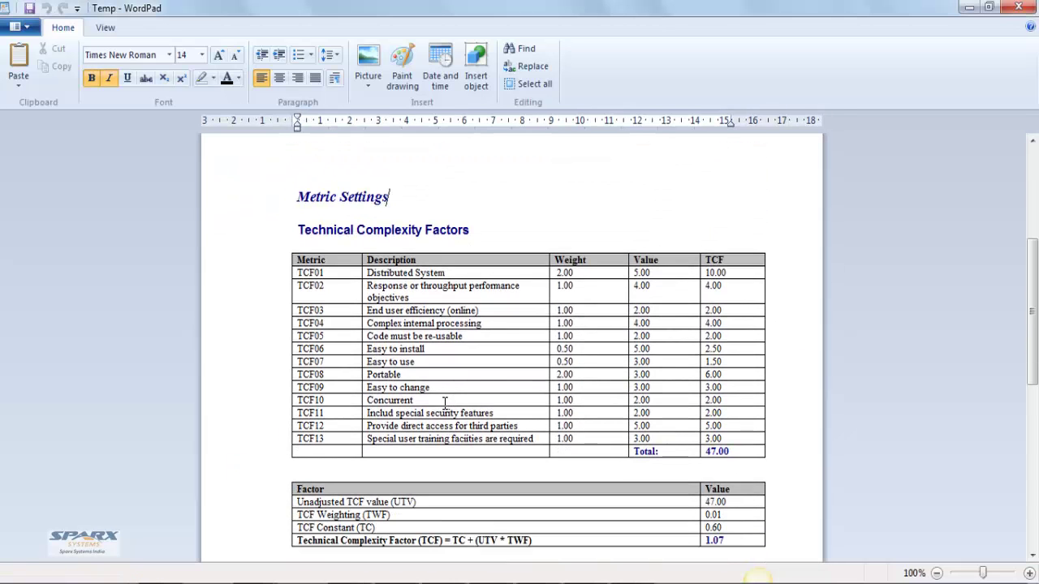
scroll(445, 404, "down", 5)
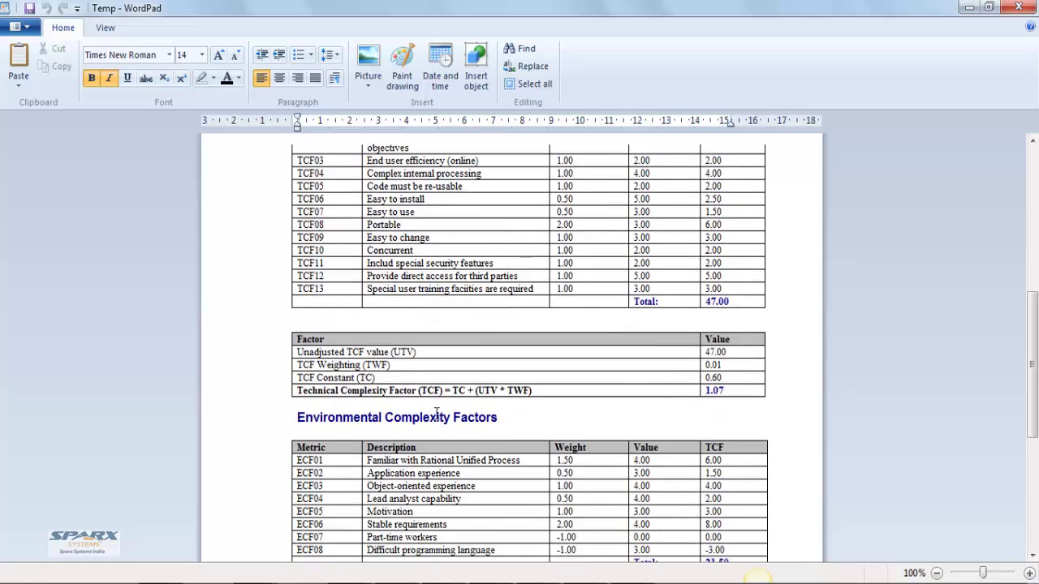
scroll(437, 416, "down", 3)
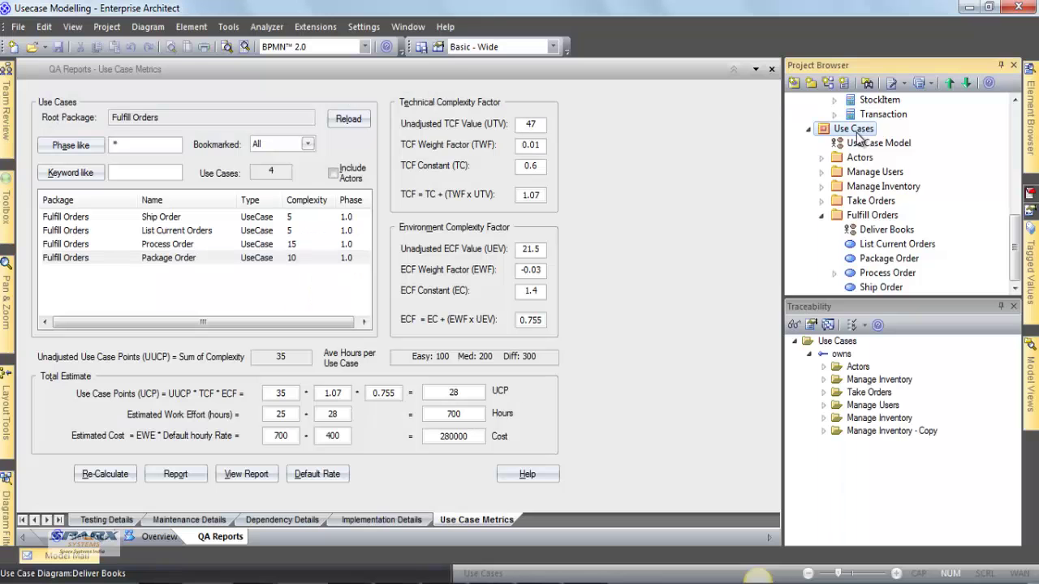
Step: Reload the metrics for the whole Use Cases package, recalculate the effort and cost estimate, and close the QA Reports view
left_click(357, 123)
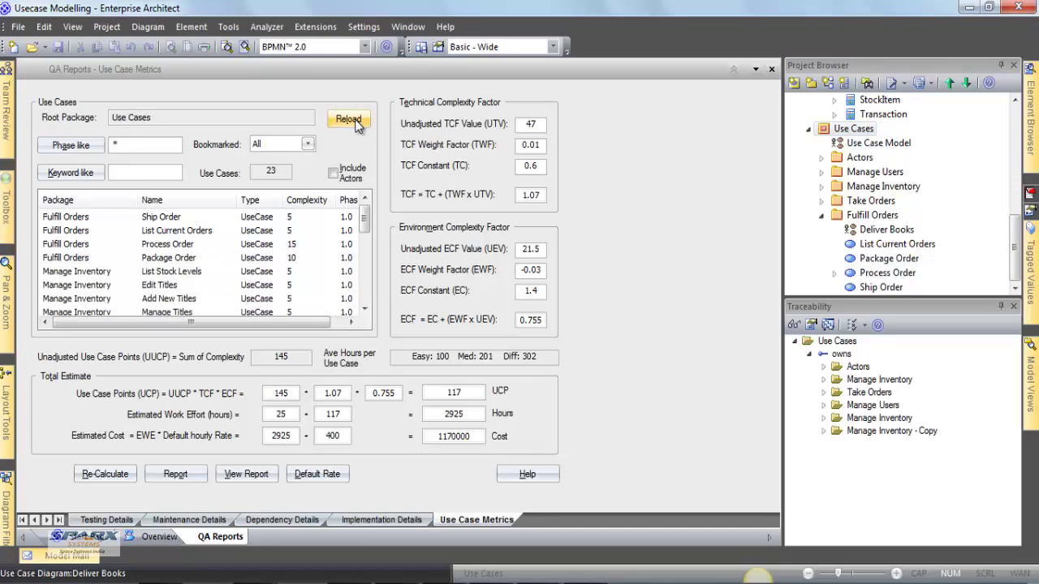
left_click(106, 474)
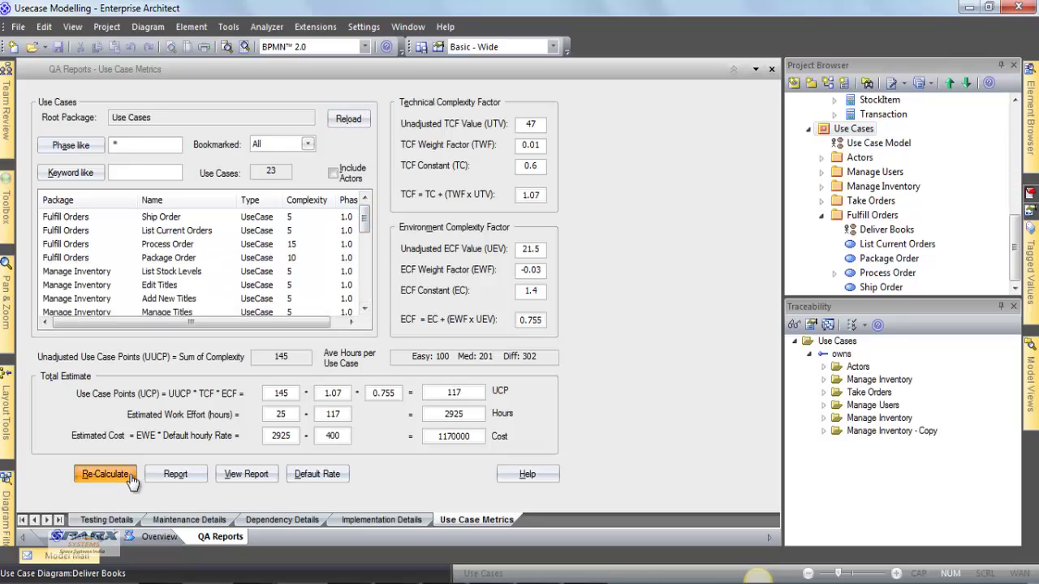
double_click(442, 414)
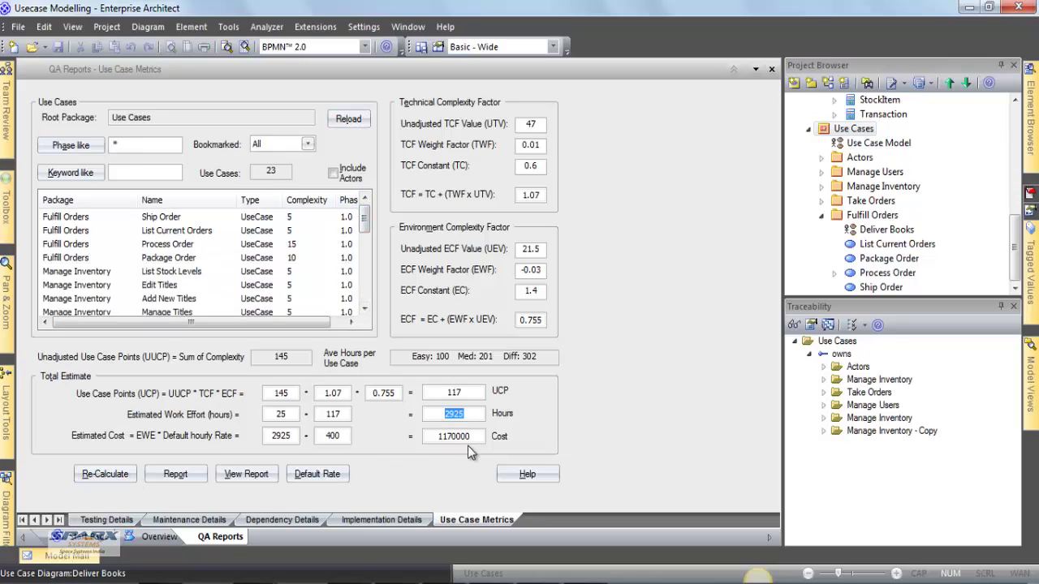
left_click(777, 70)
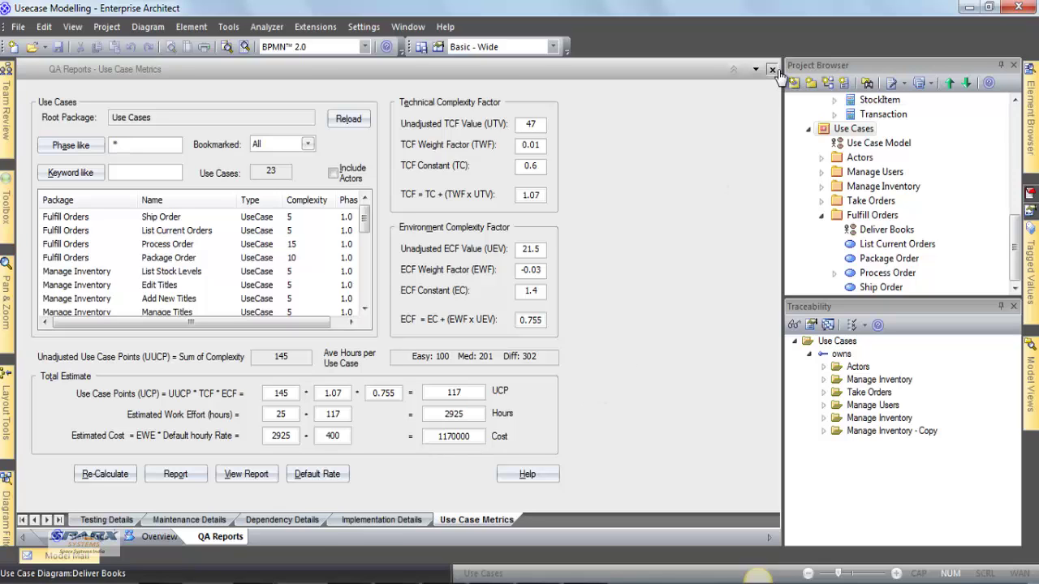